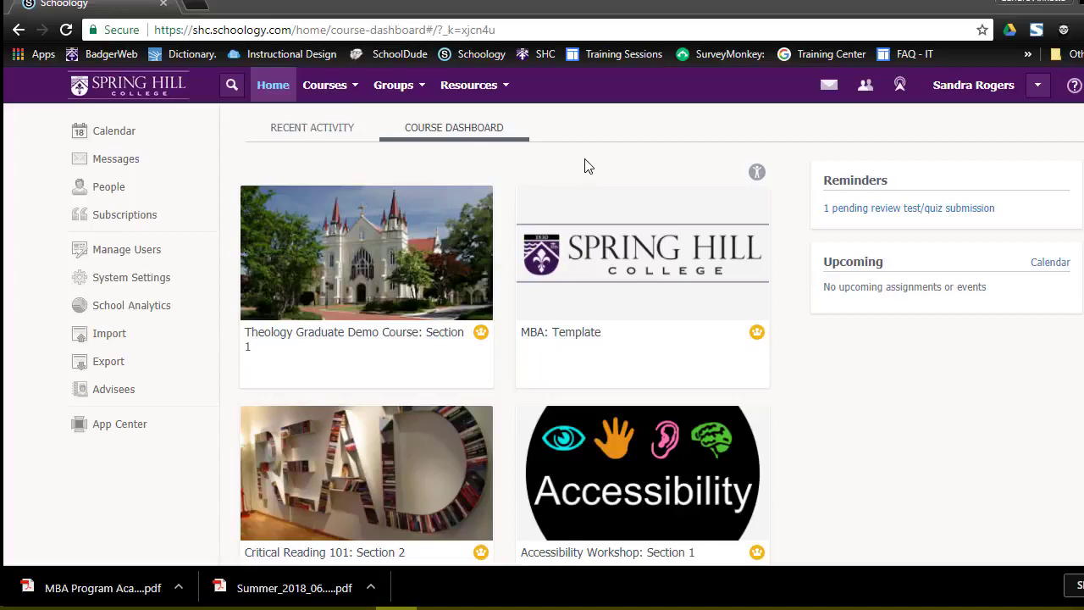
Step: Open the gradebook of the Critical Reading 101: Section 2 course from the course dashboard
scroll(585, 165, down, 3)
click(345, 290)
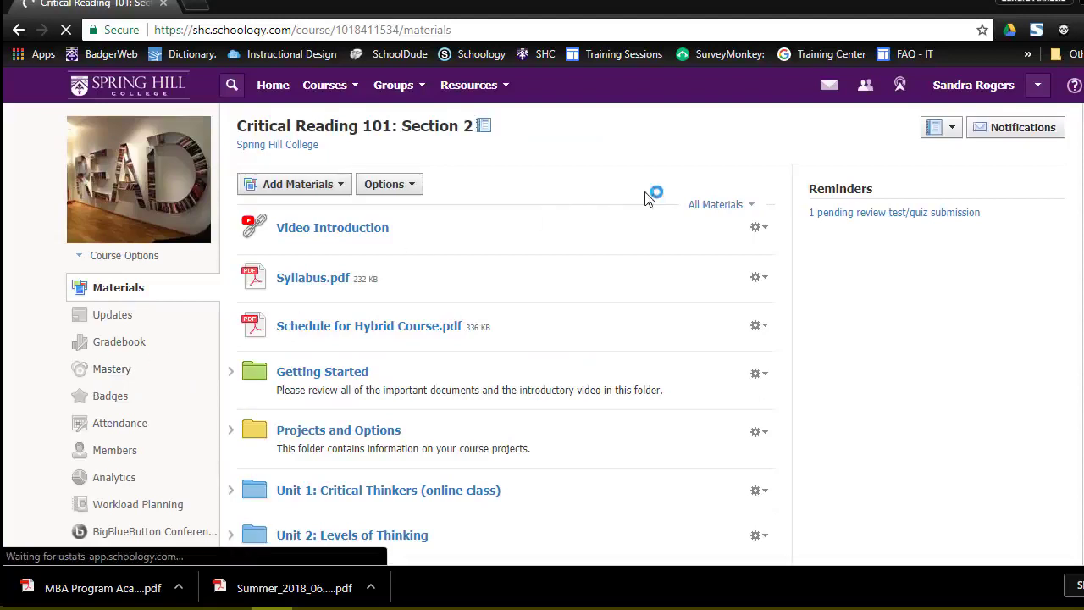
scroll(948, 341, down, 1)
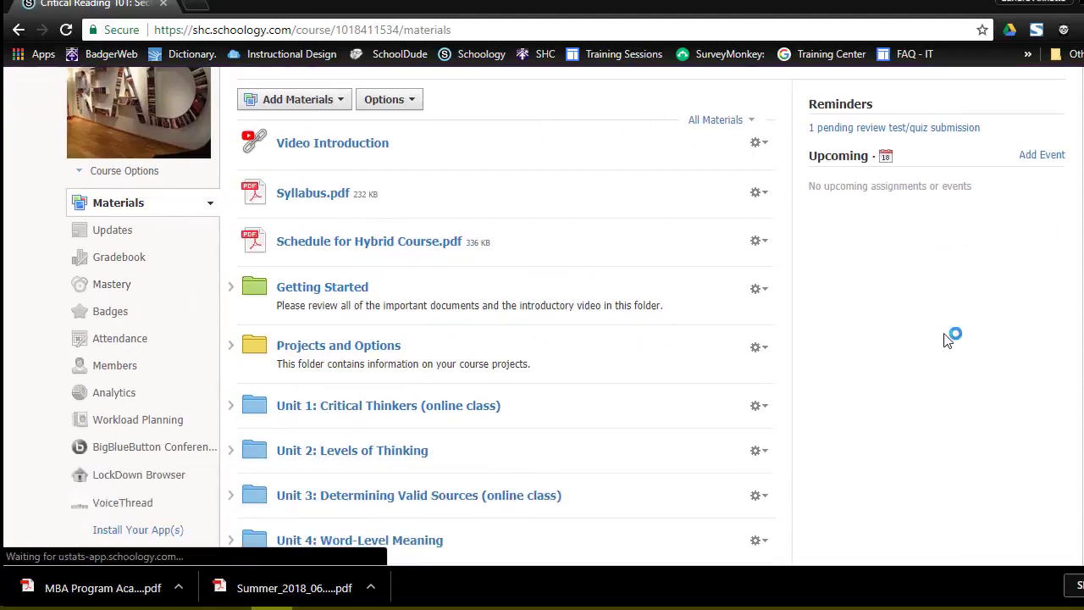
scroll(947, 340, up, 1)
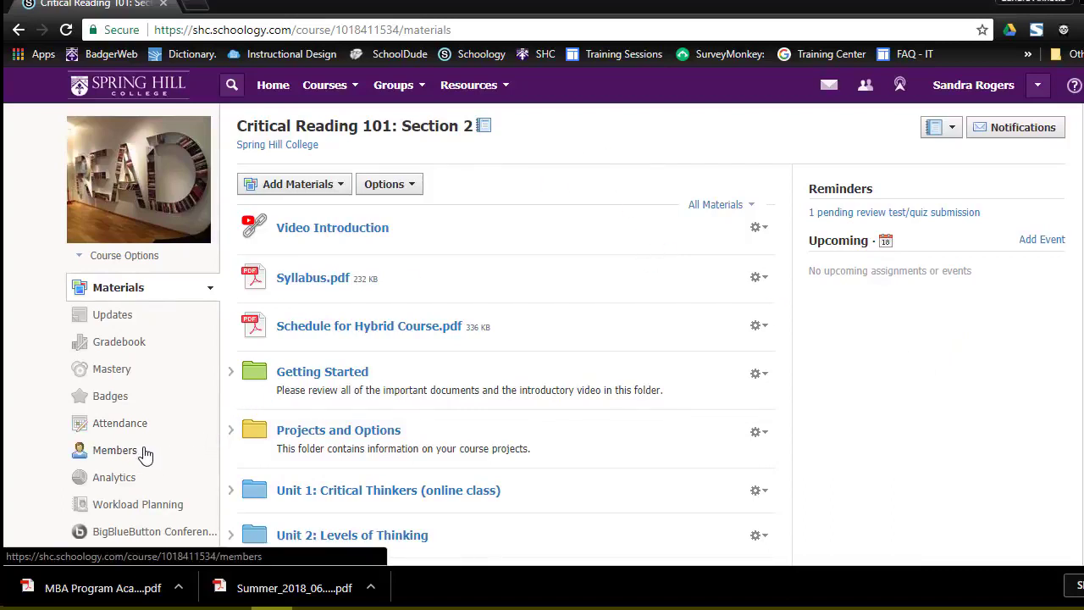
scroll(118, 338, down, 1)
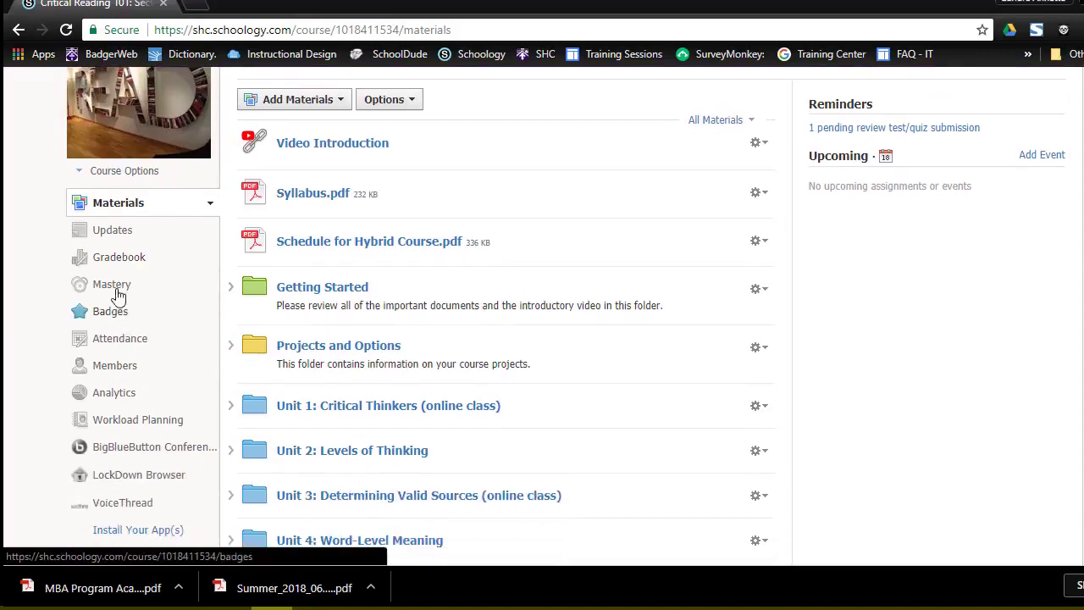
click(119, 256)
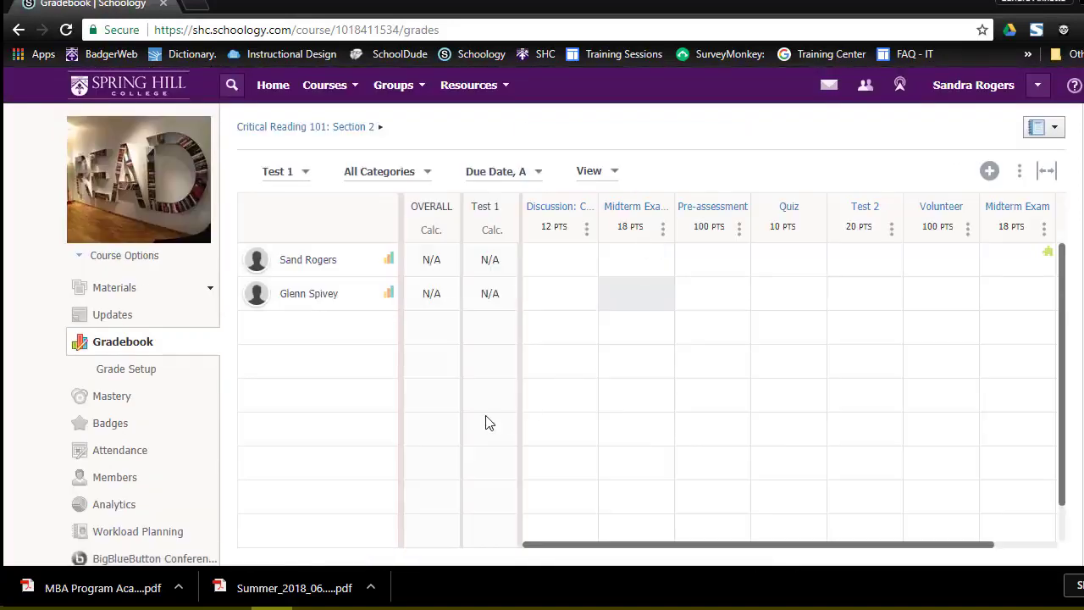
Step: In the grade setup, switch category weighting off and back on, and open the Participation category's weight for editing
click(128, 373)
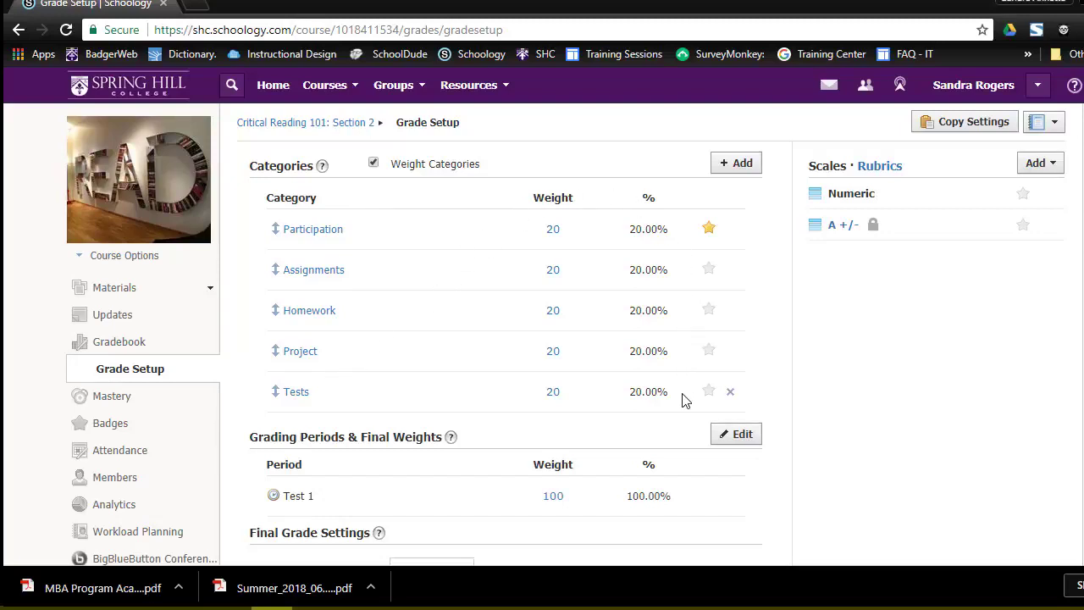
click(373, 163)
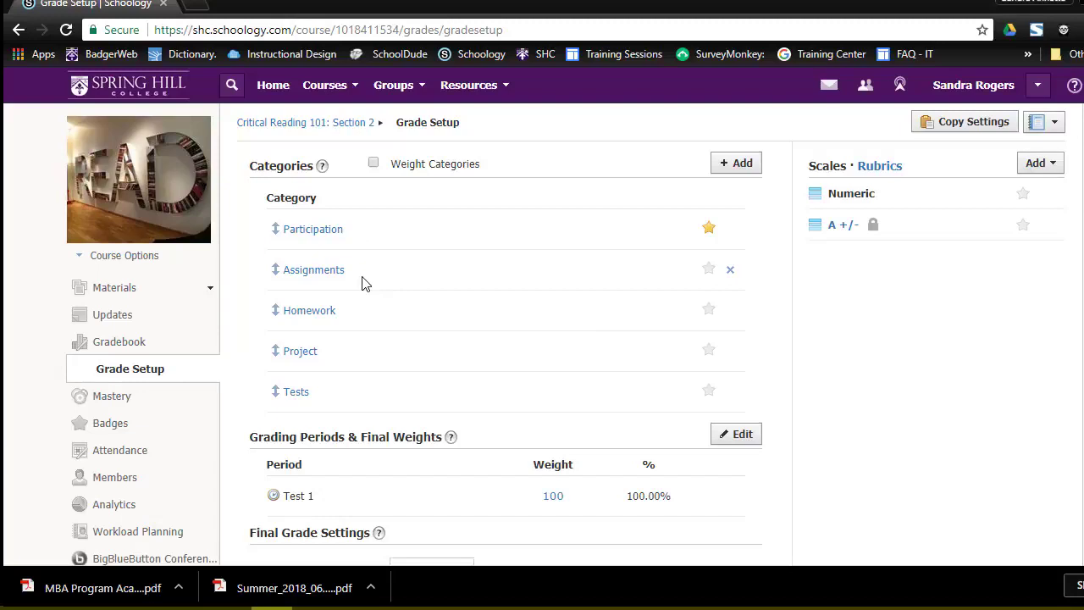
click(373, 163)
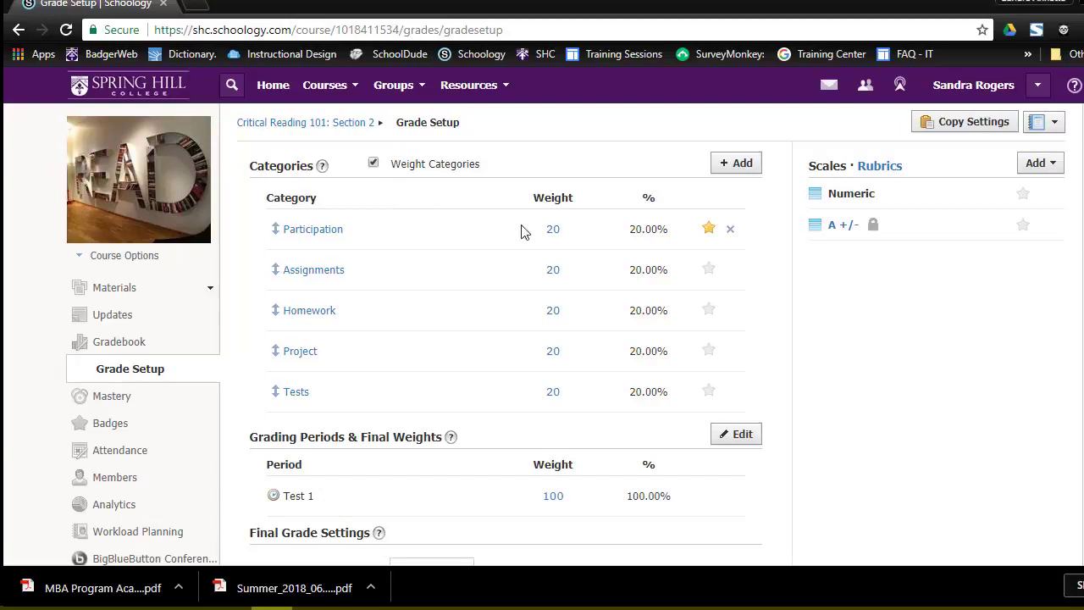
click(552, 229)
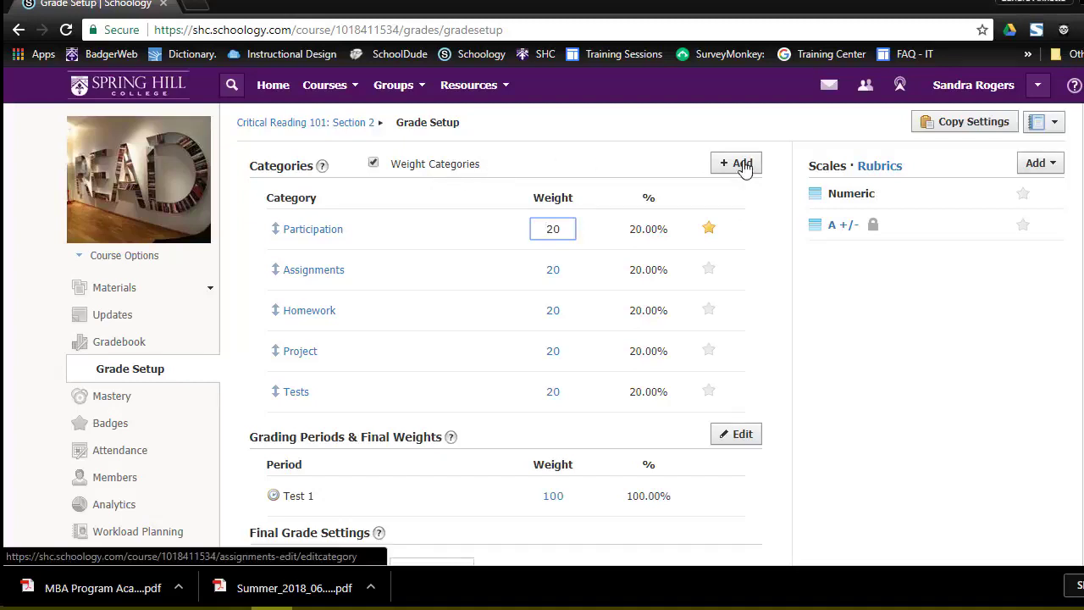
Step: Return to the gradebook and view the grading periods available for filtering it
click(127, 344)
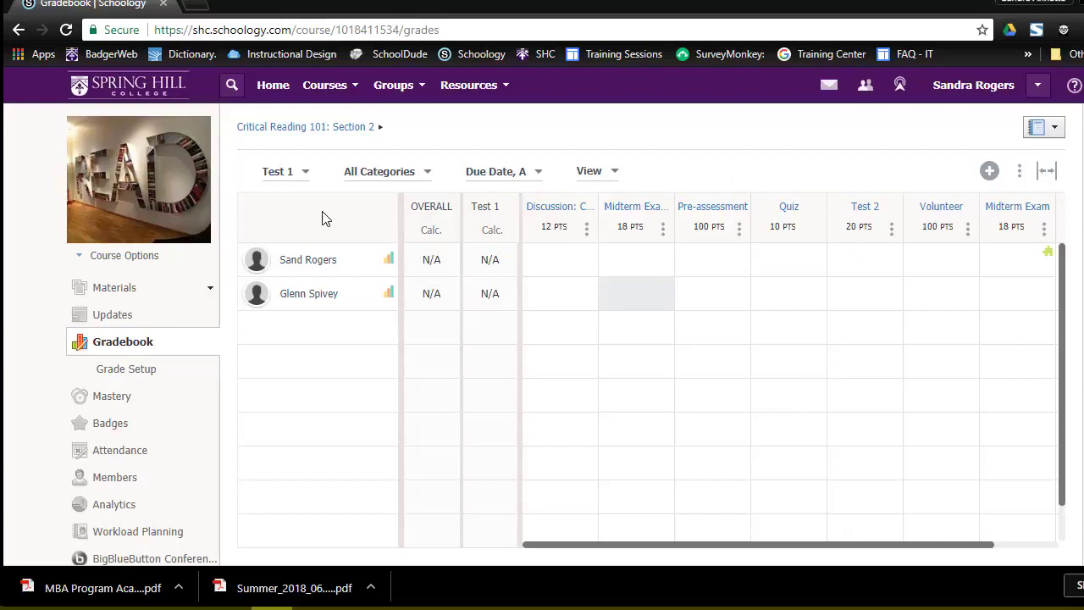
click(306, 177)
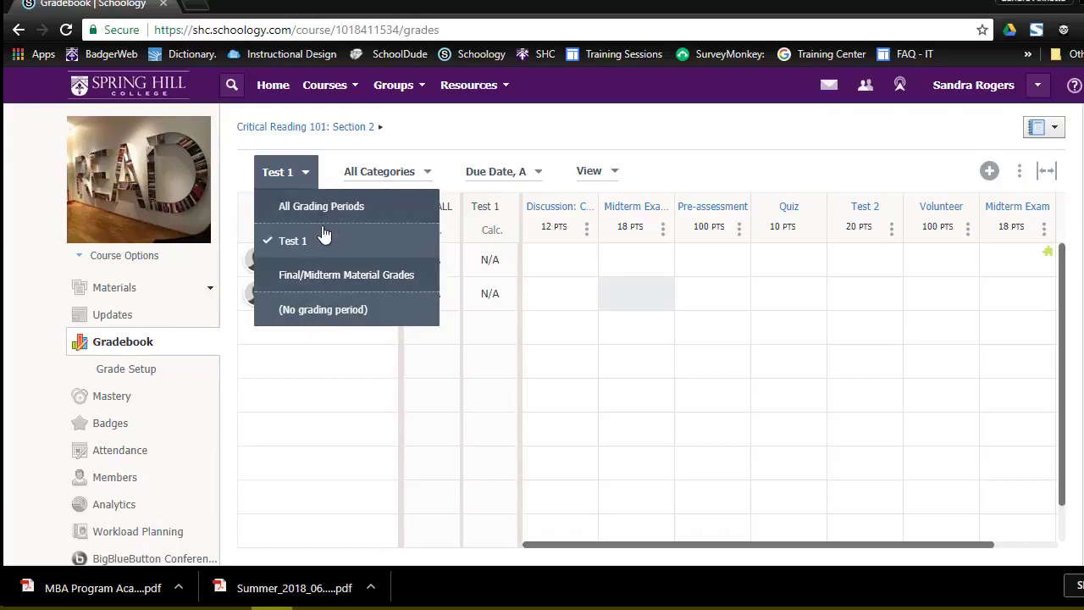
click(334, 176)
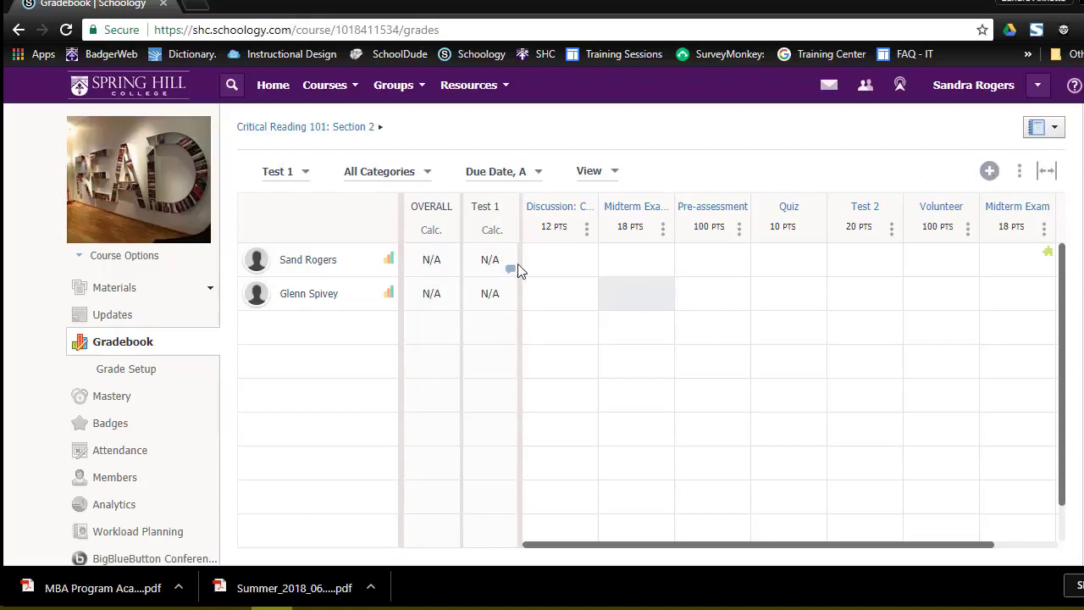
Step: Create a grade column named Journal in the Participation category, with the Numeric scale and 100 points
click(989, 172)
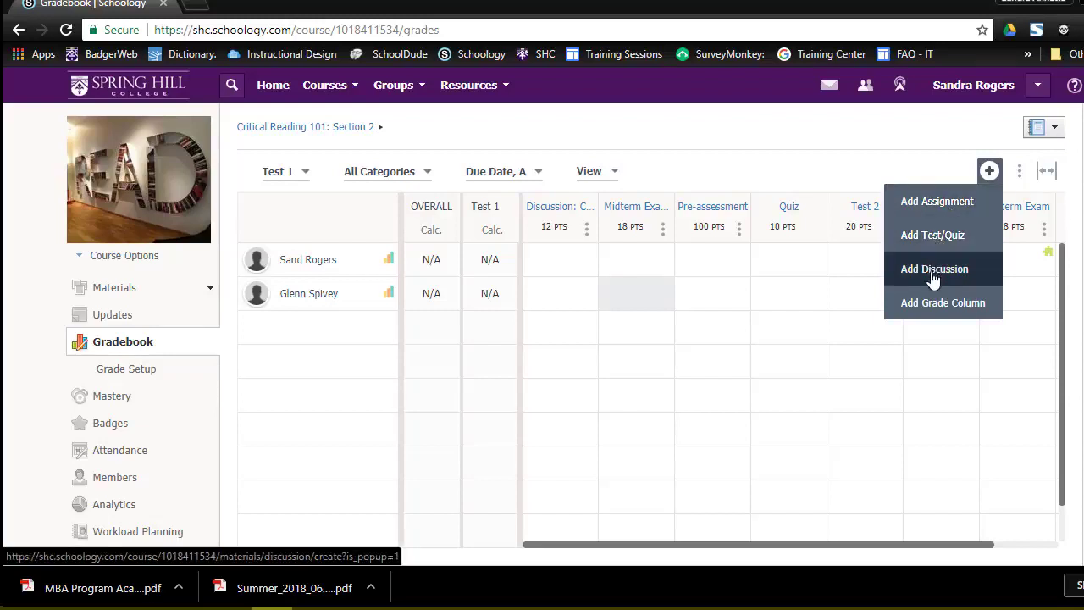
click(929, 309)
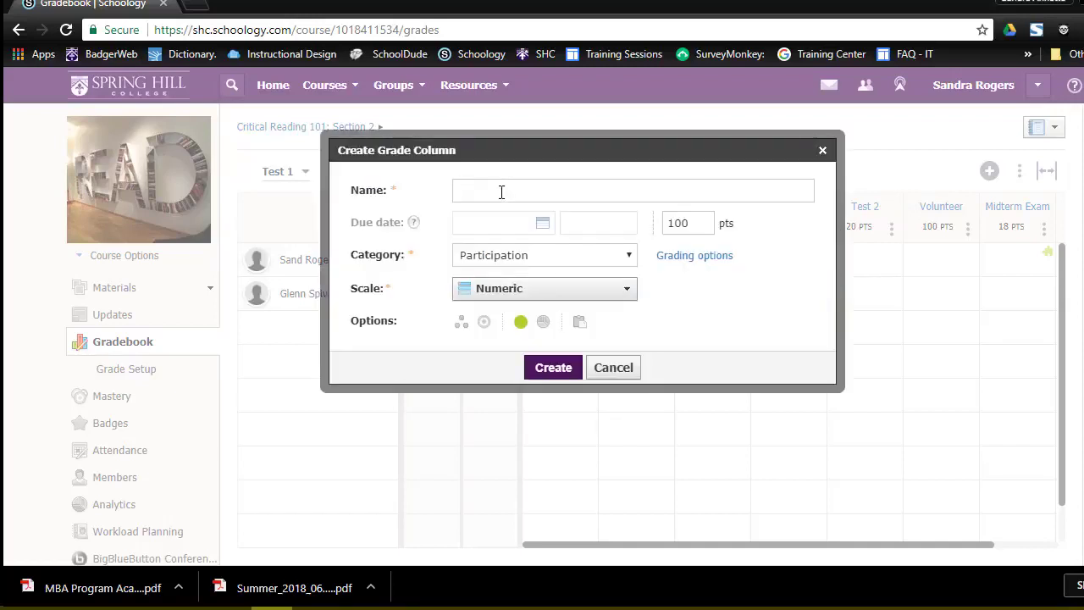
click(628, 258)
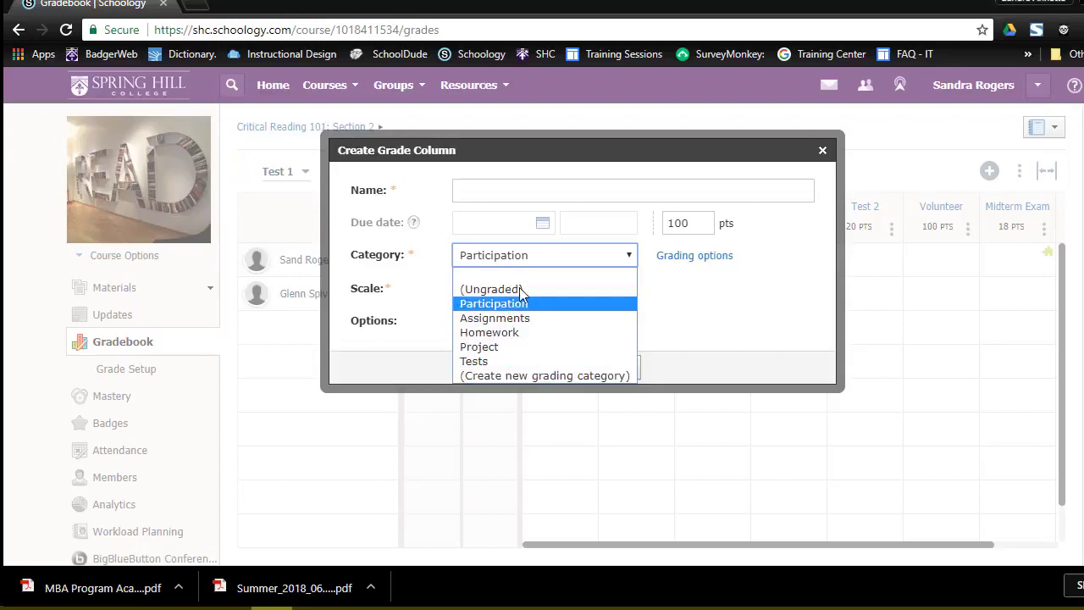
click(547, 186)
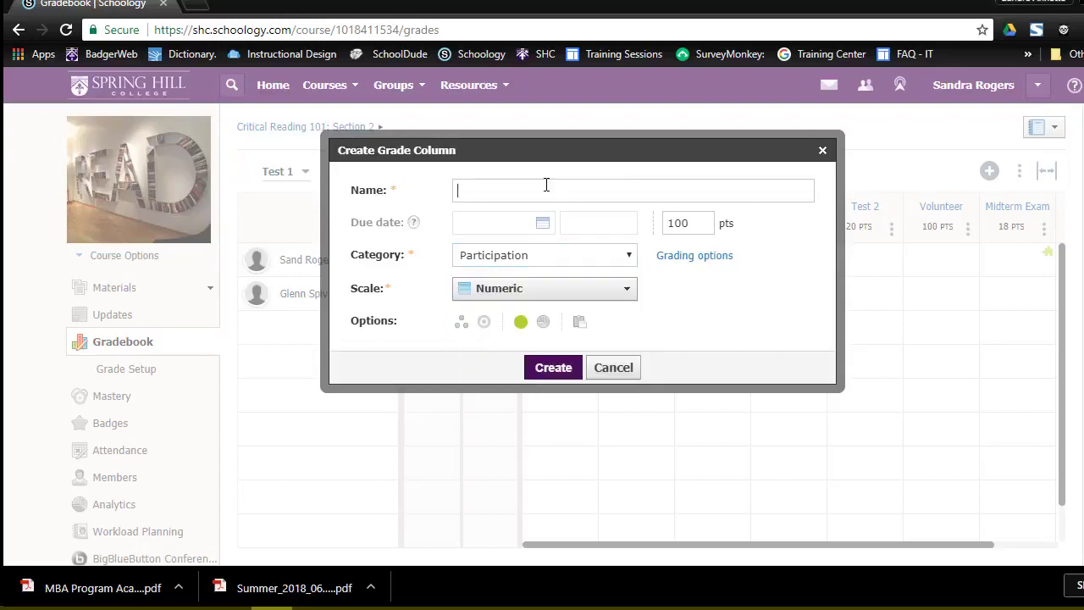
text(Journal)
click(544, 369)
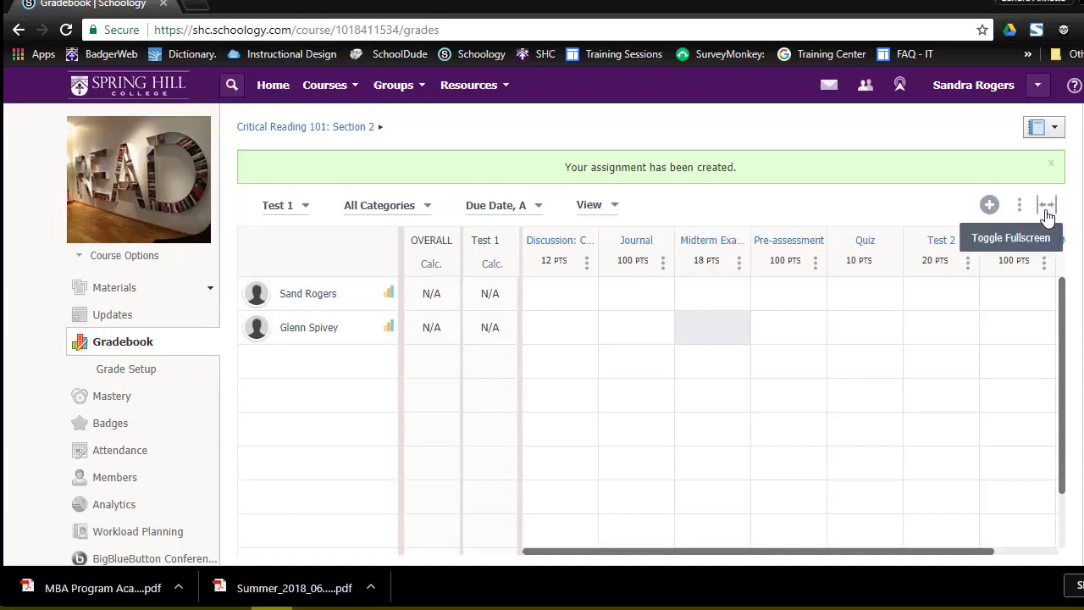
Step: Expand the gradebook to full screen and restore its normal layout
mouse_move(635, 243)
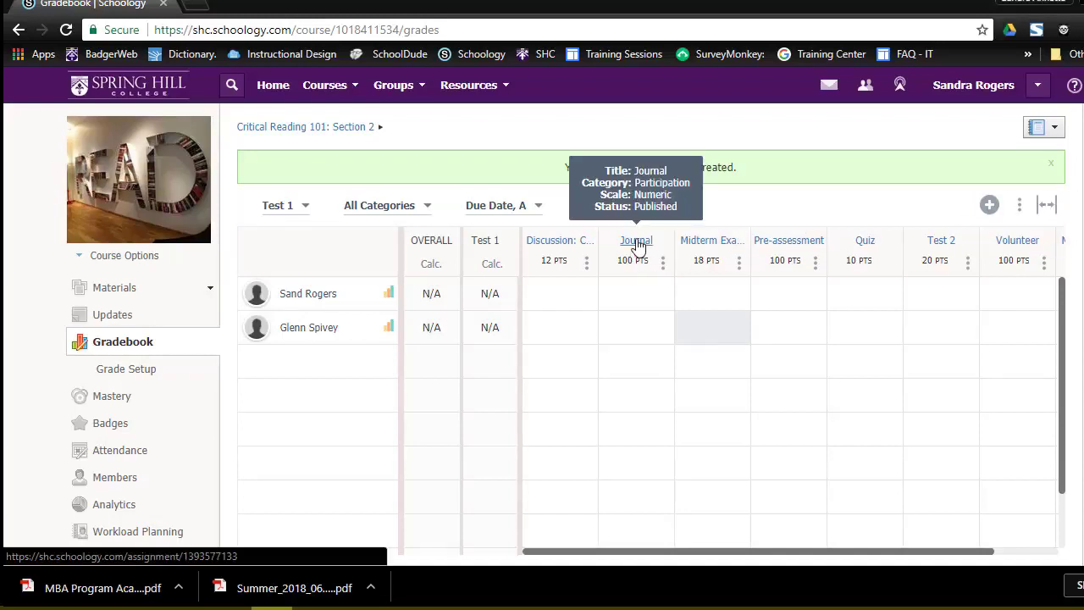
click(1047, 204)
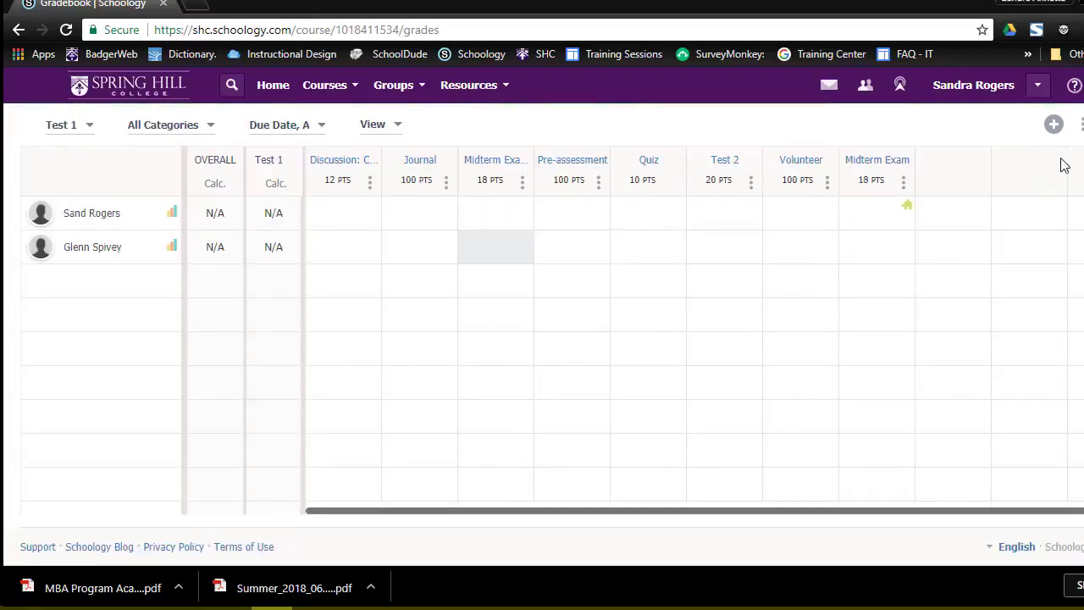
click(1083, 125)
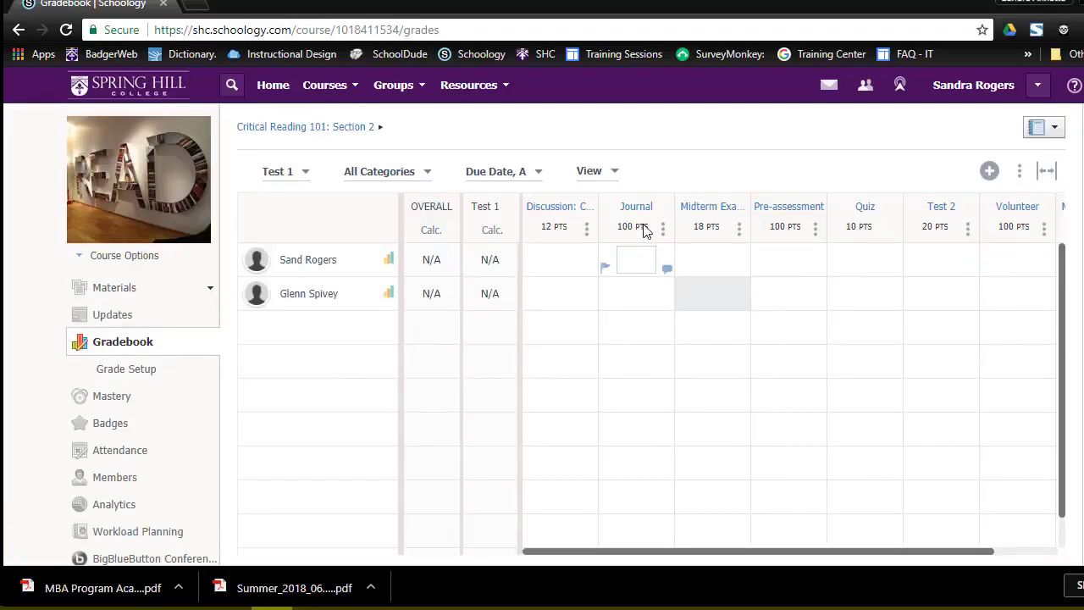
Step: Review the Journal grade column's editable settings, including its maximum points, and close them without saving
mouse_move(638, 216)
click(635, 211)
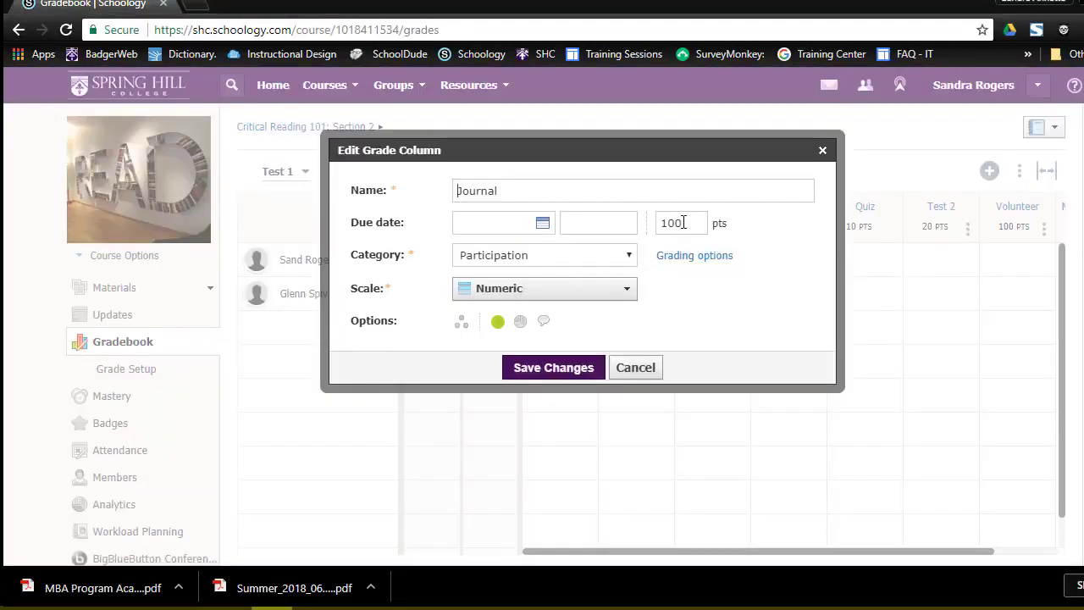
click(684, 222)
click(633, 371)
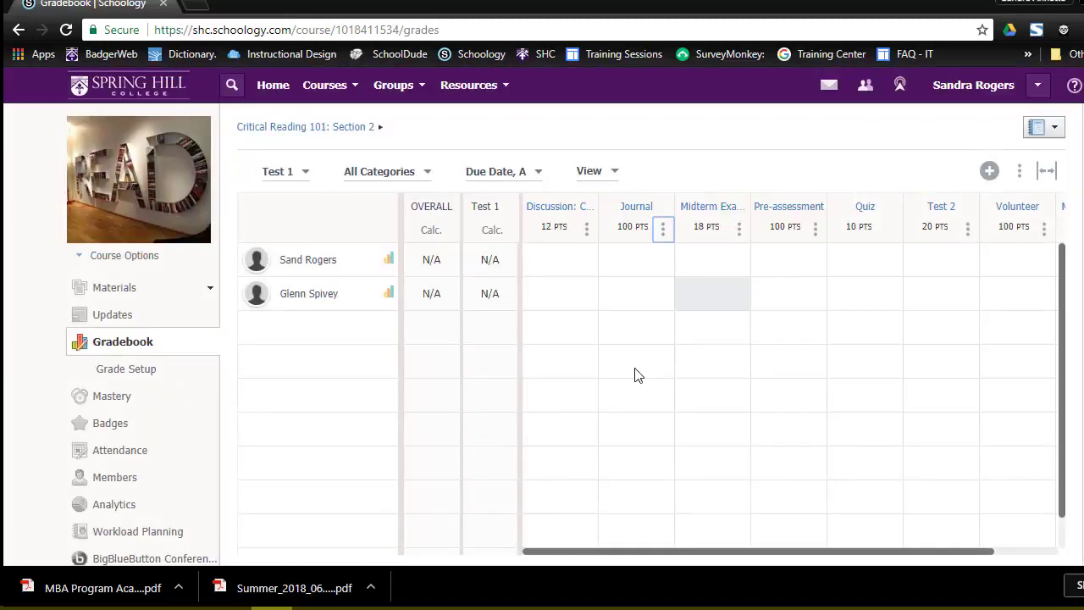
Step: View the gradebook's Import Grades page and go back to the gradebook
click(1020, 173)
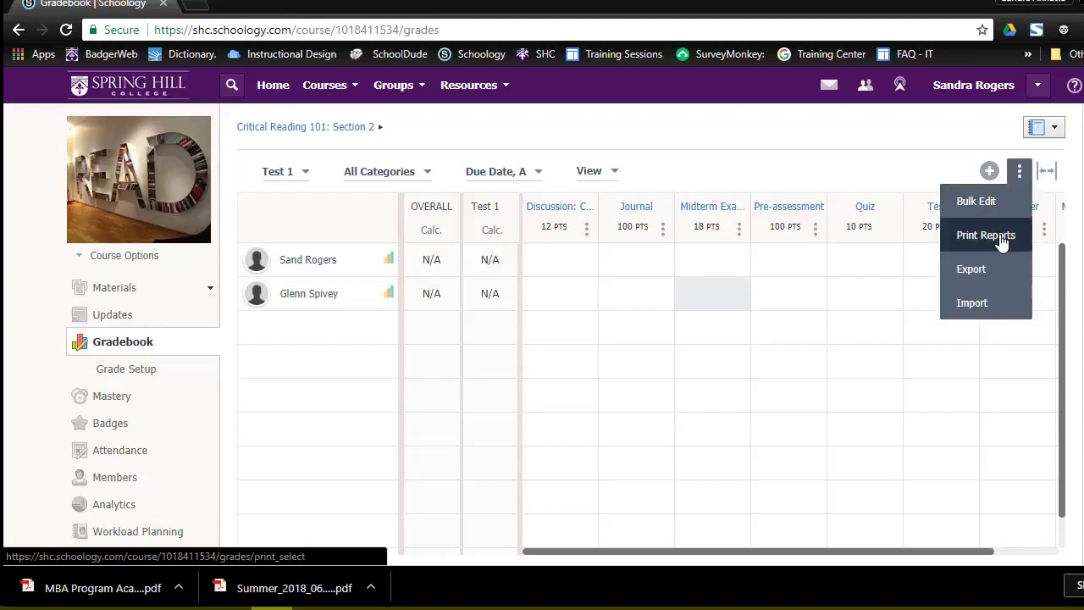
click(972, 306)
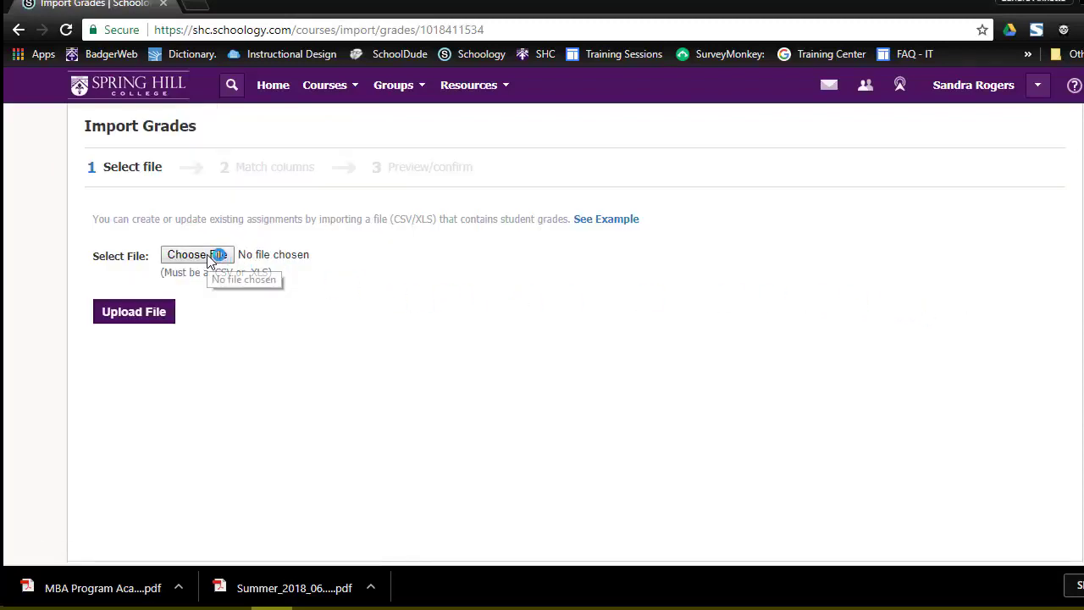
click(19, 29)
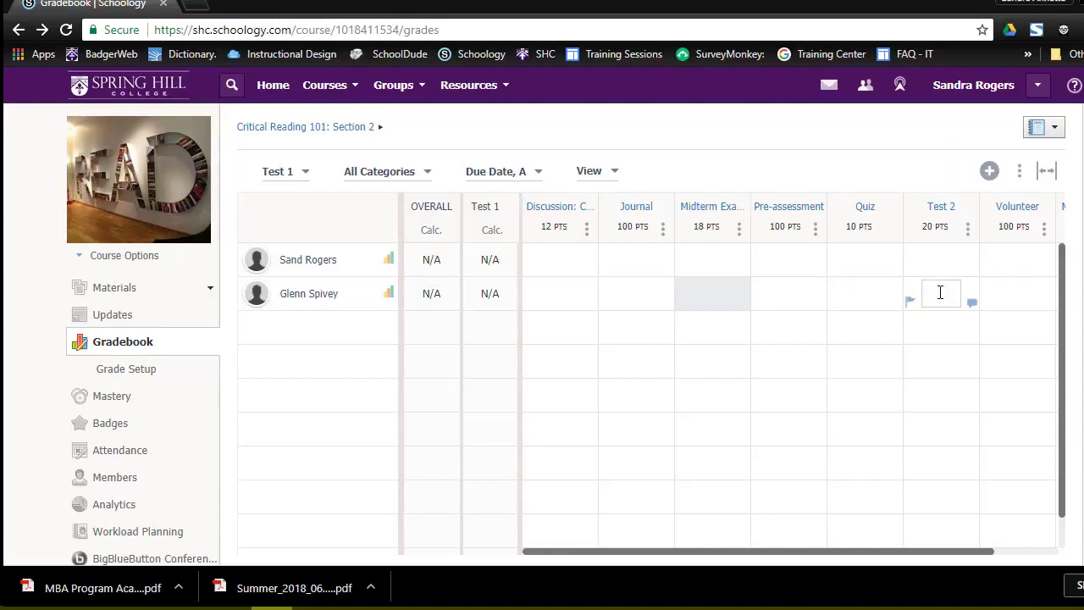
Step: Open the gradebook's Bulk Edit page and examine the categories, maximum points, factors, rubrics, due dates and periods of the Test 1 items
click(1019, 176)
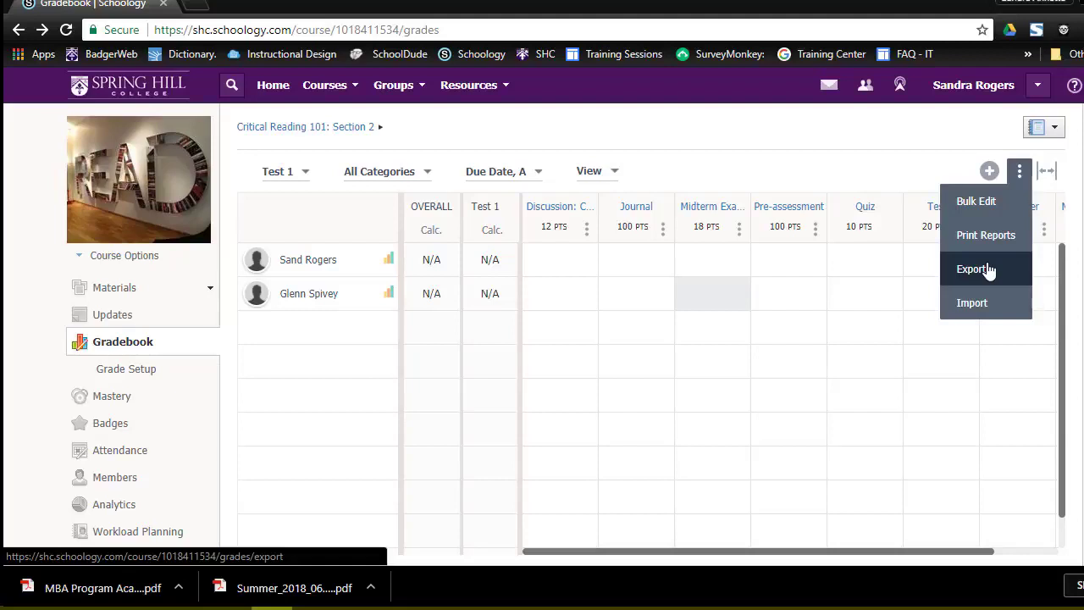
click(978, 203)
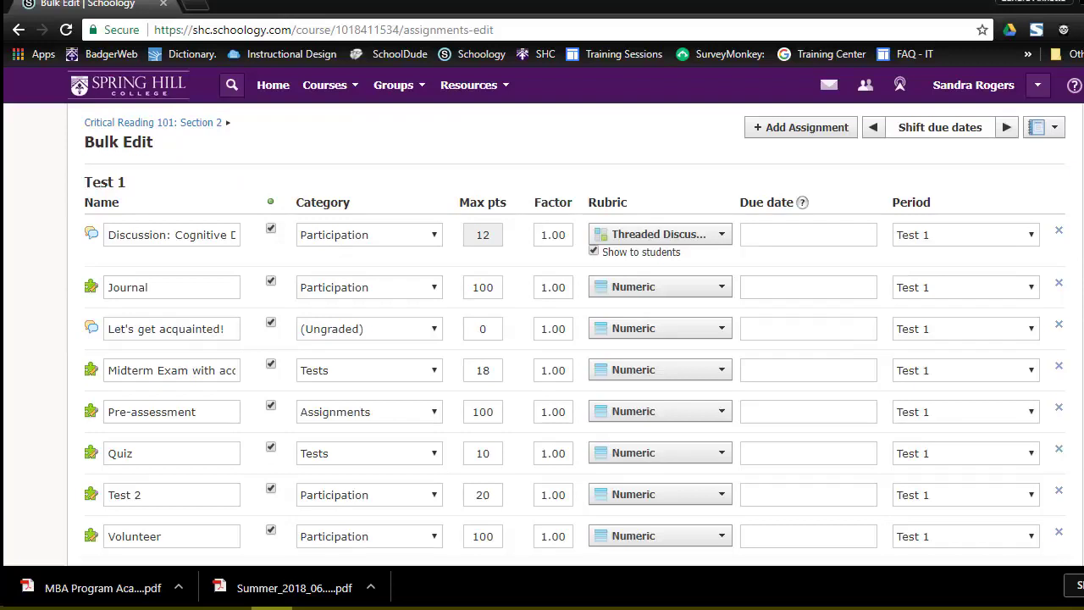
scroll(542, 338, down, 1)
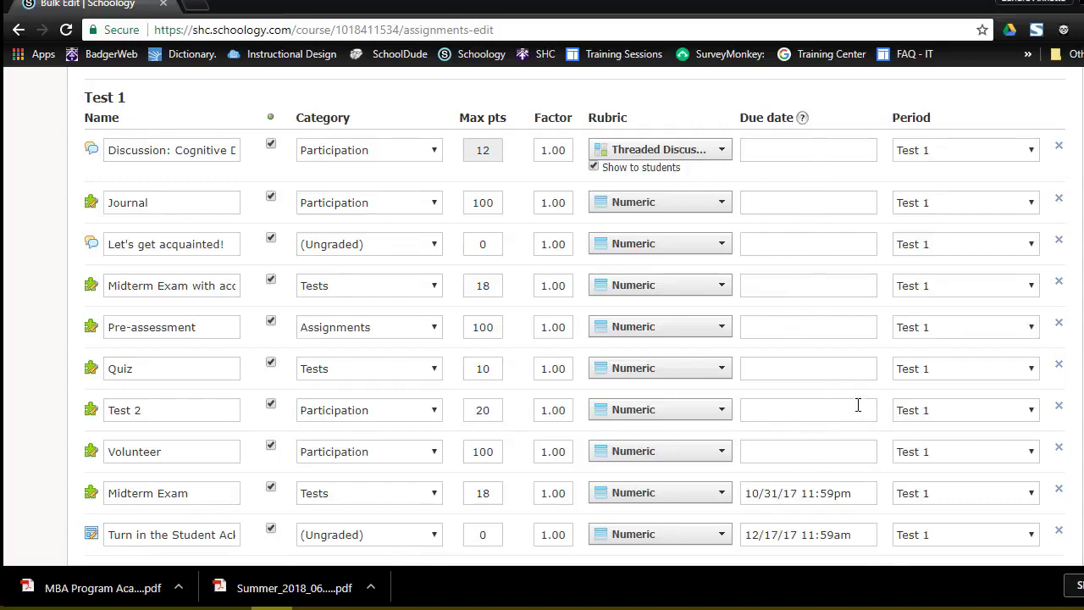
scroll(858, 404, down, 2)
scroll(804, 387, up, 1)
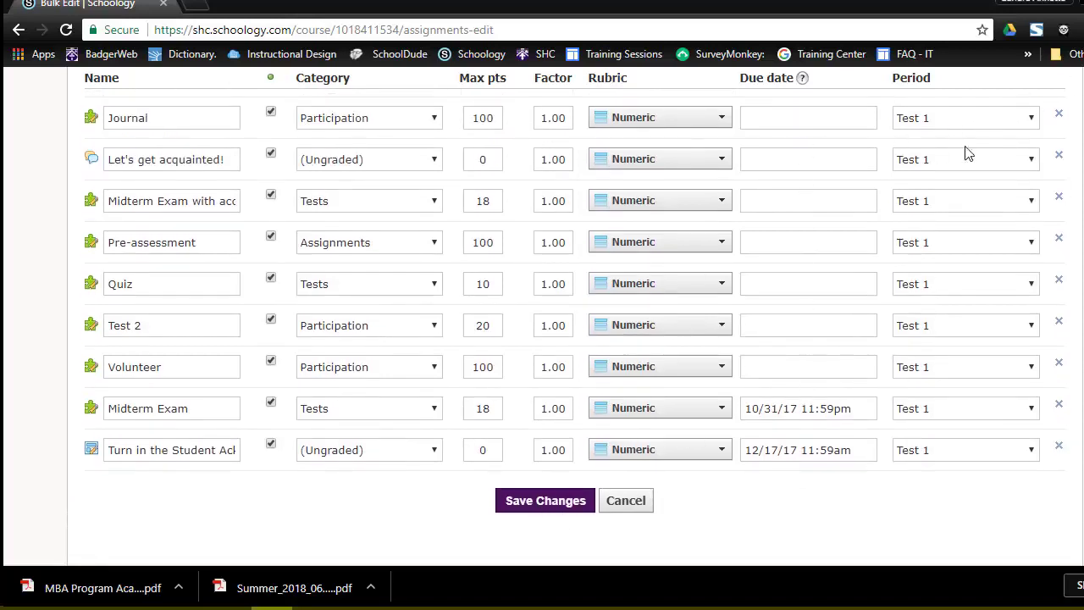
scroll(949, 110, up, 1)
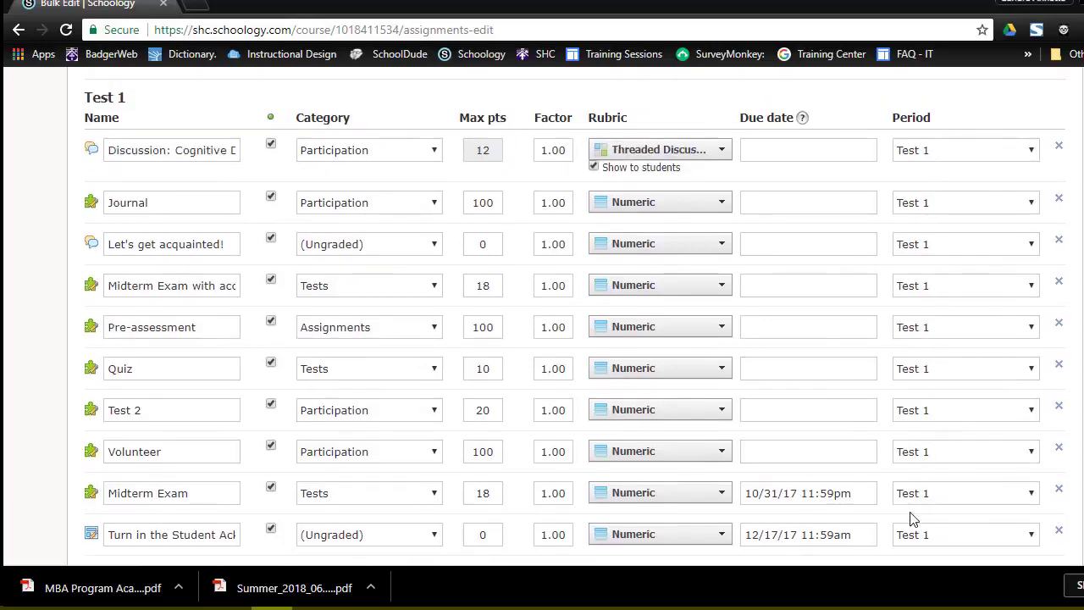
scroll(949, 474, down, 1)
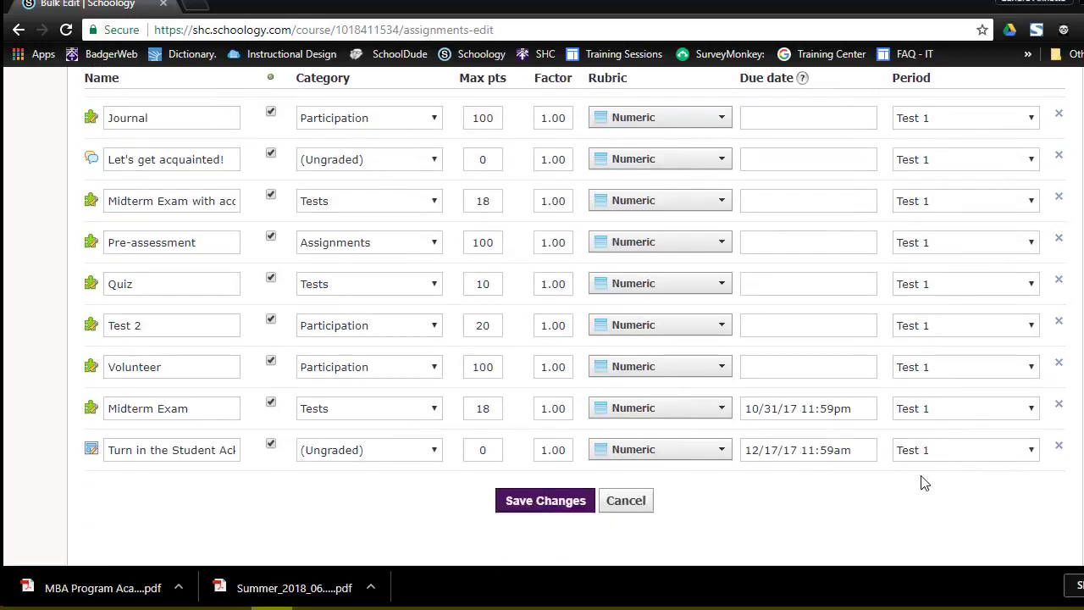
scroll(905, 511, up, 1)
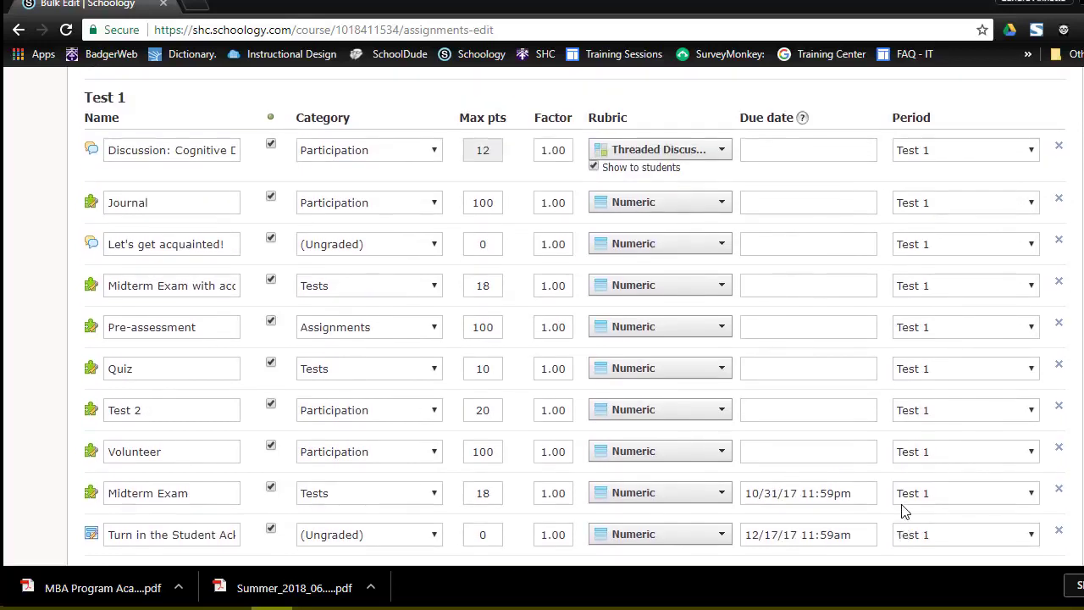
scroll(904, 510, down, 1)
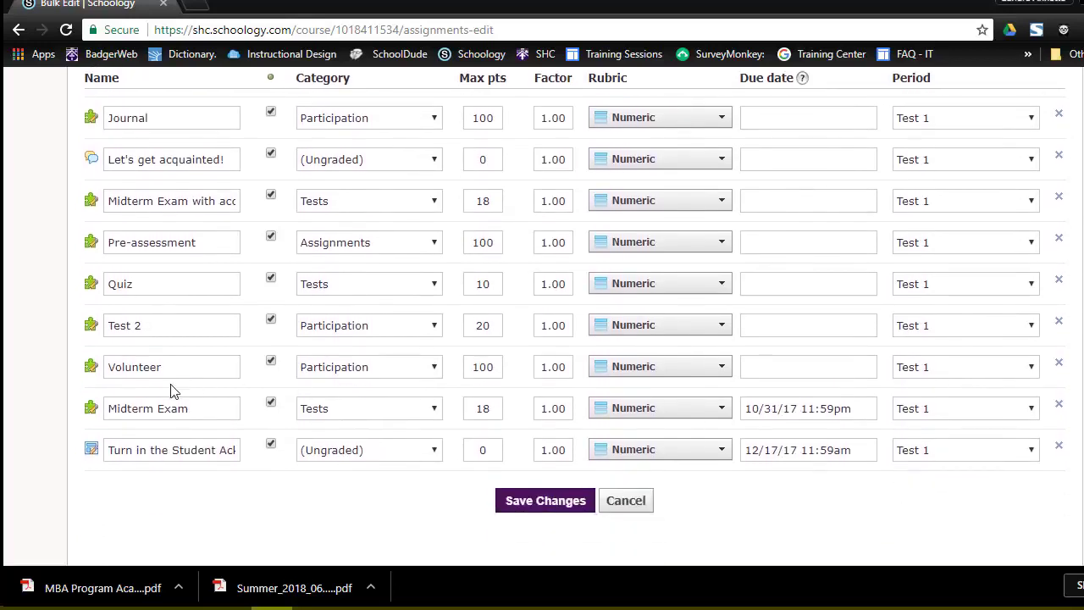
scroll(1014, 309, up, 2)
scroll(1014, 310, down, 3)
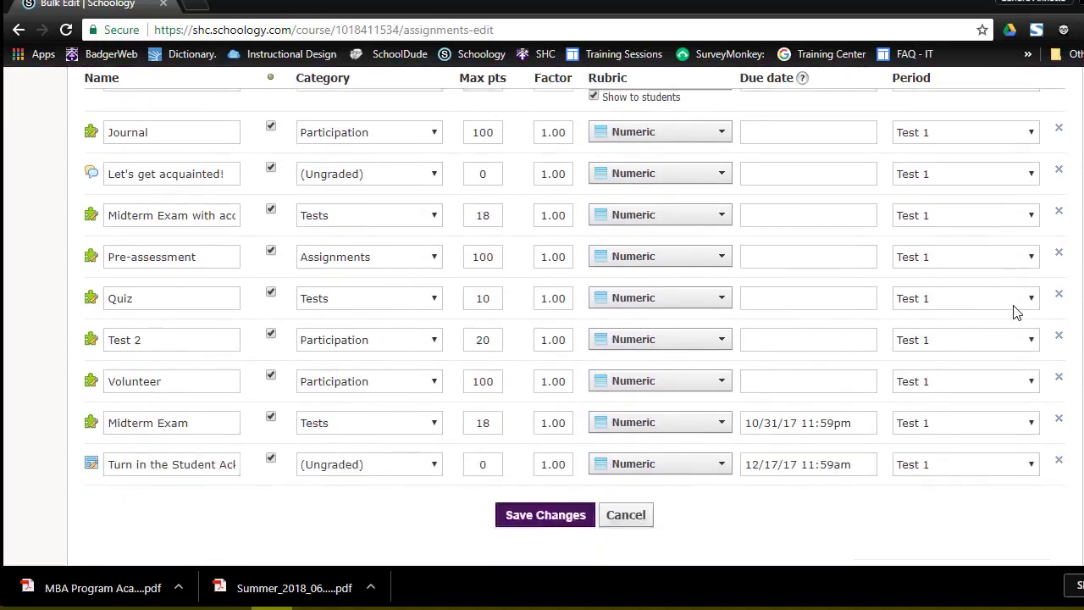
scroll(792, 430, up, 2)
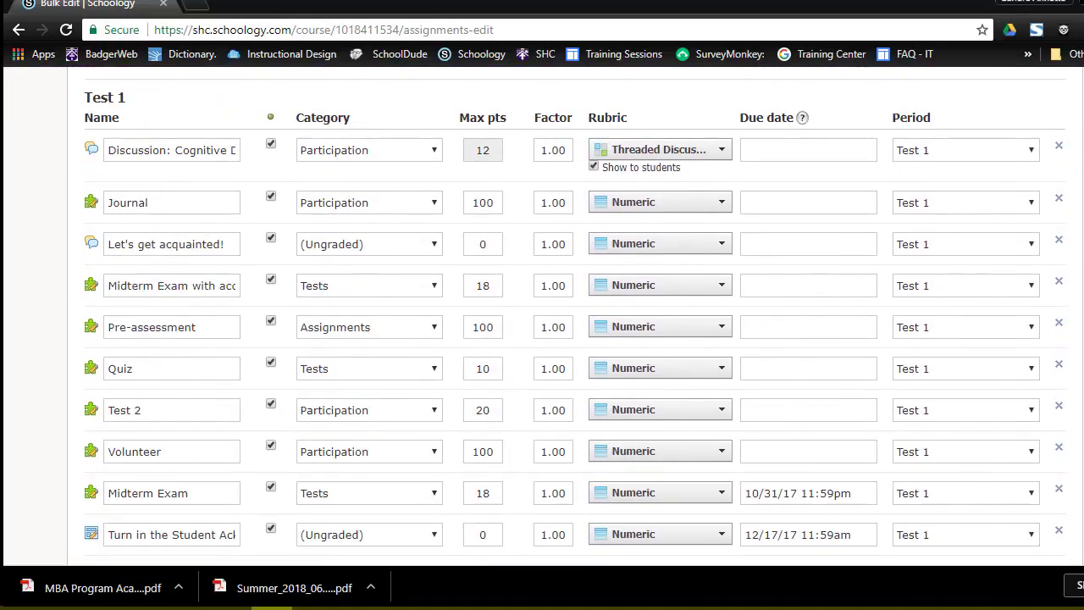
Step: Leave the Bulk Edit page for the gradebook and view its bulk edit, report, export and import options
scroll(542, 322, up, 1)
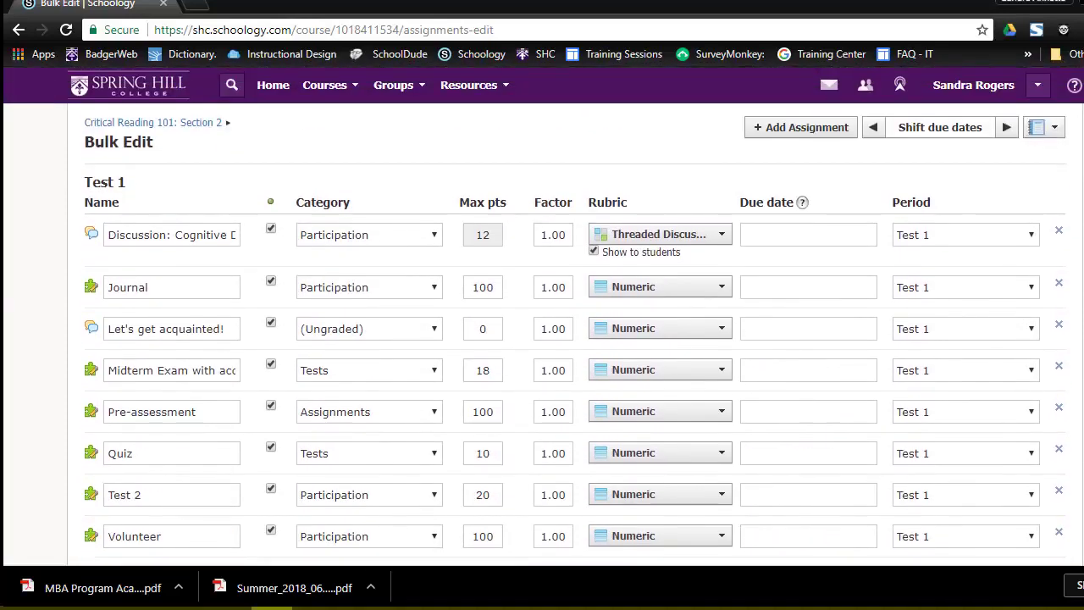
click(20, 33)
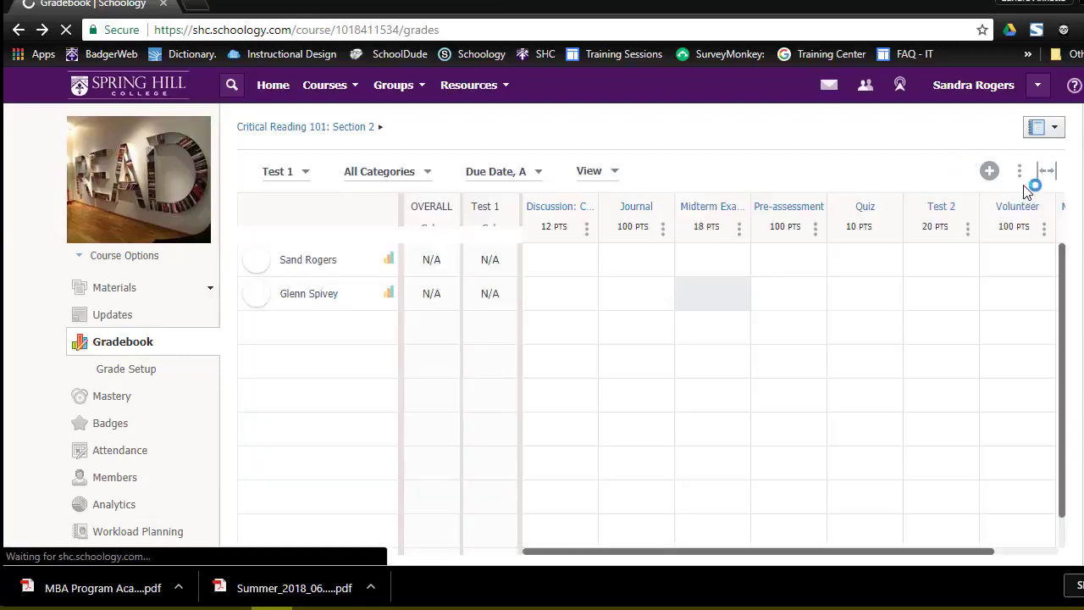
click(1019, 174)
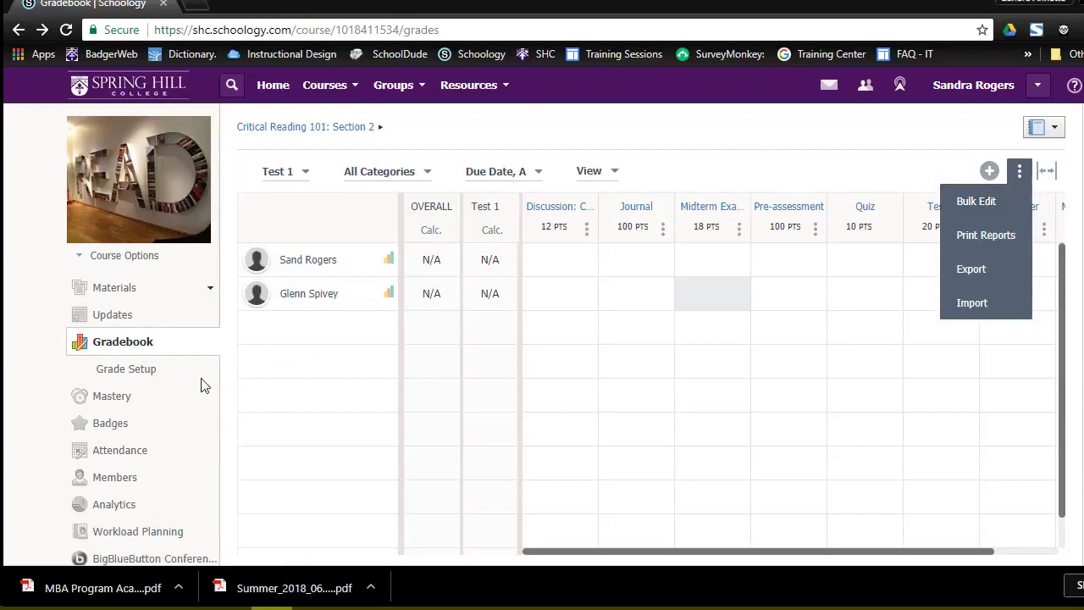
Step: Open Grade Setup, review the settings and courses offered for copying grade settings, and close without copying
click(116, 373)
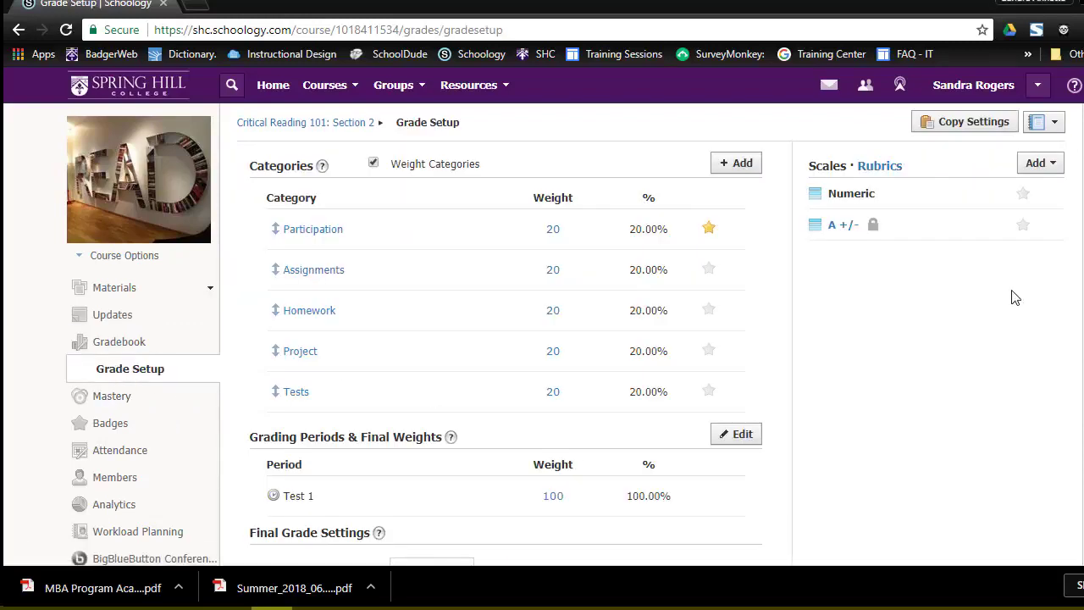
click(972, 127)
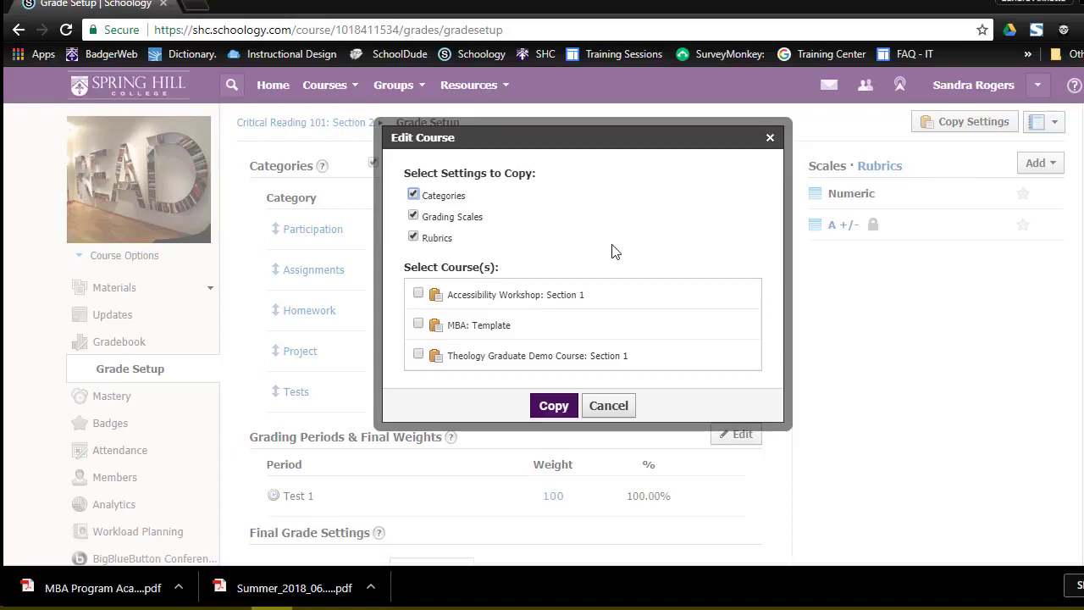
scroll(678, 281, down, 1)
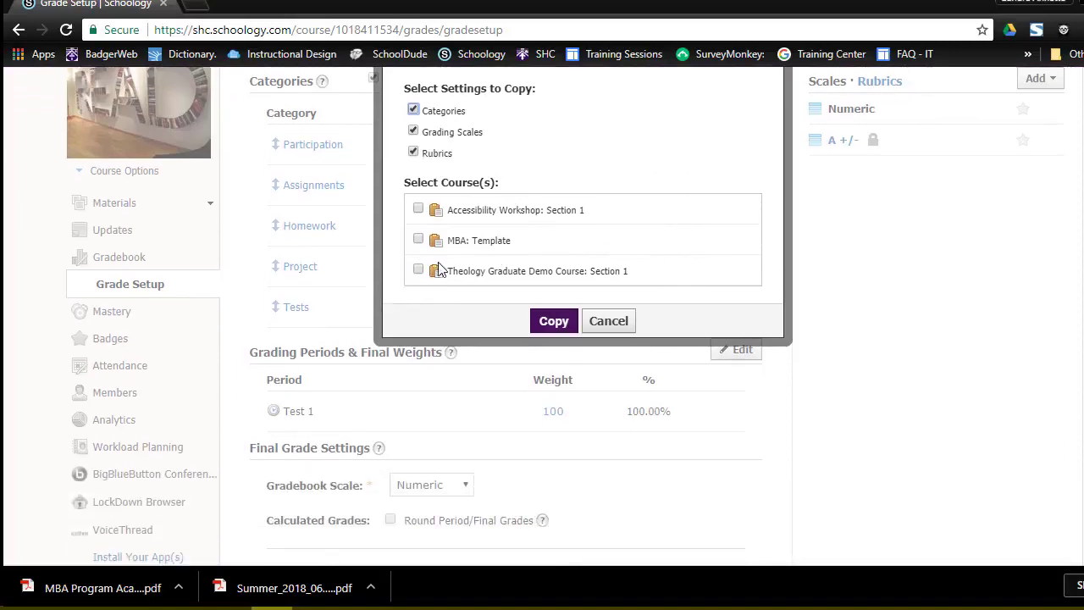
scroll(617, 247, down, 1)
scroll(546, 302, up, 2)
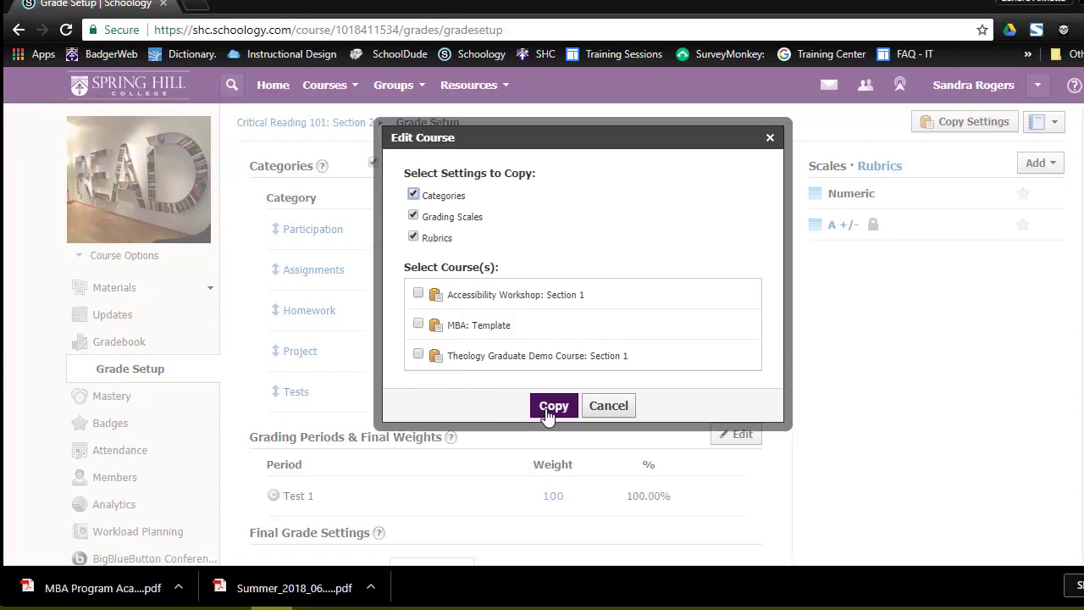
click(769, 139)
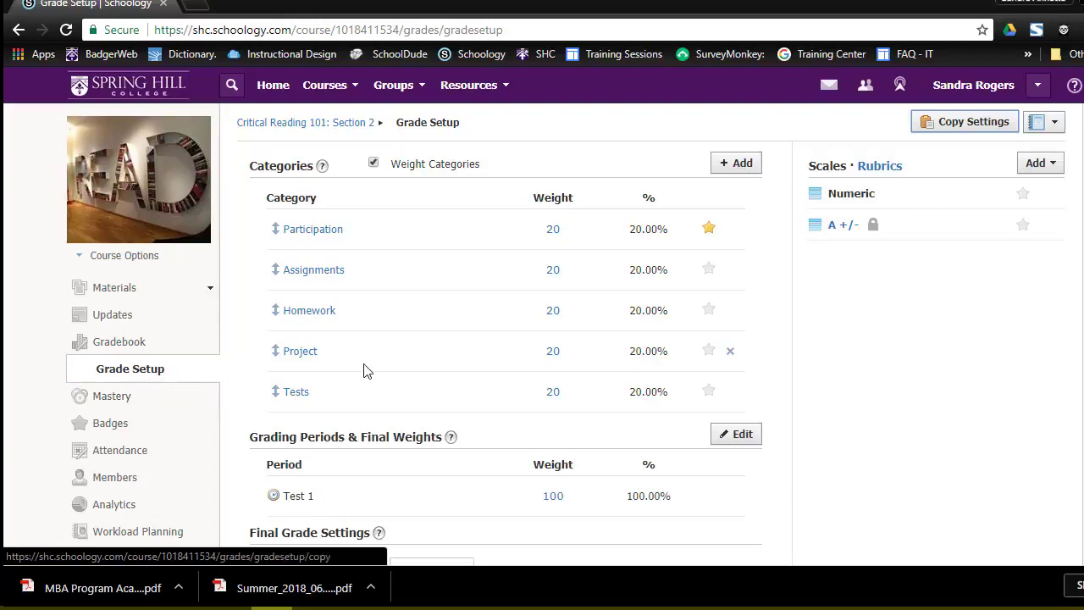
Step: View Grade Setup for Accessibility Workshop: Section 1 and Theology Graduate Demo Course: Section 1 by switching courses
scroll(367, 369, down, 2)
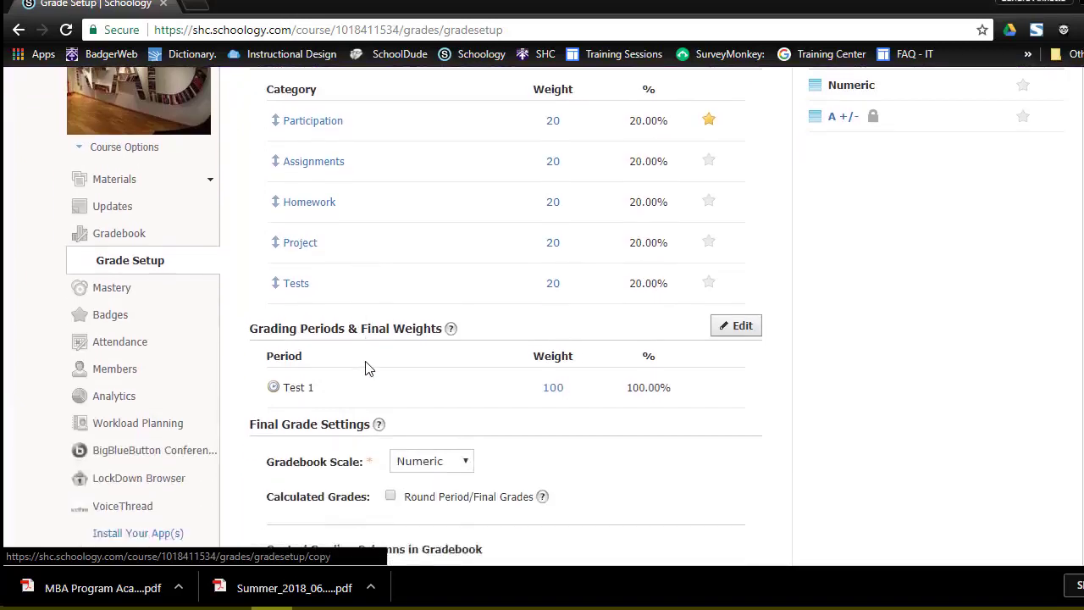
scroll(453, 296, up, 2)
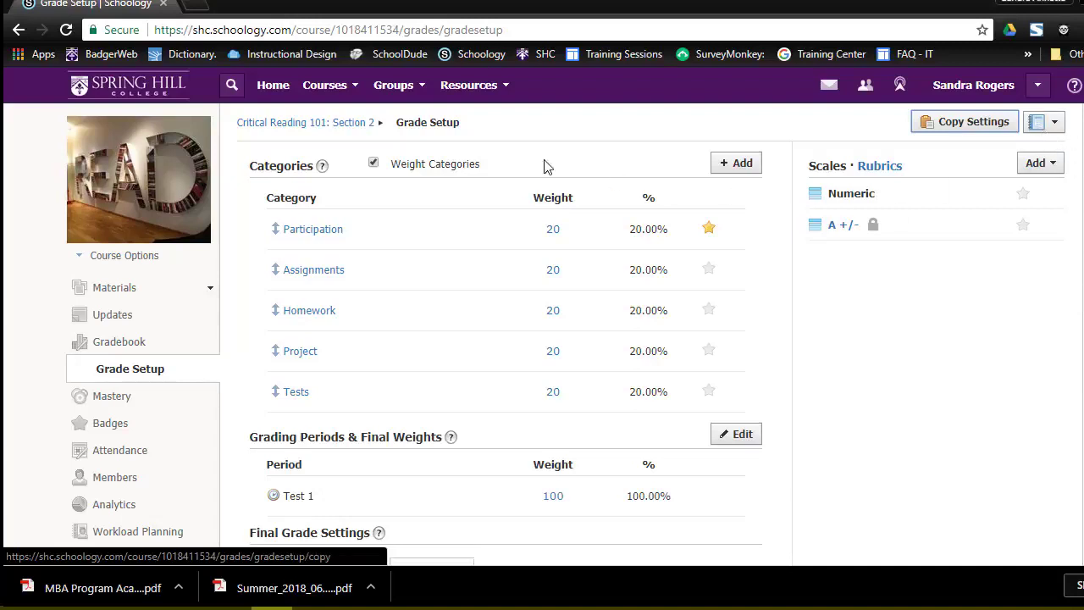
click(1052, 126)
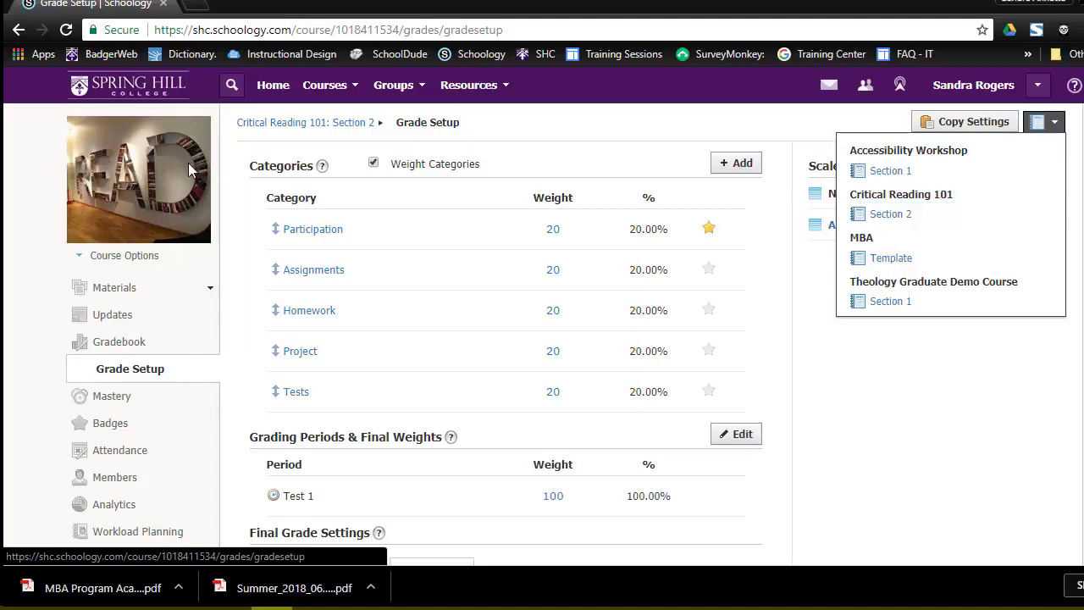
click(883, 173)
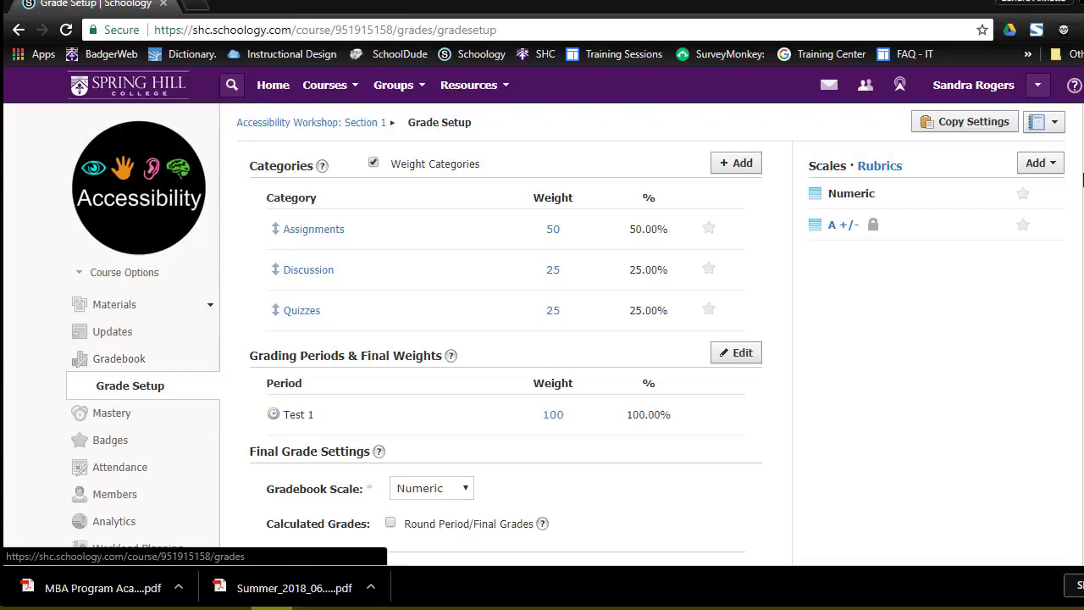
click(1043, 128)
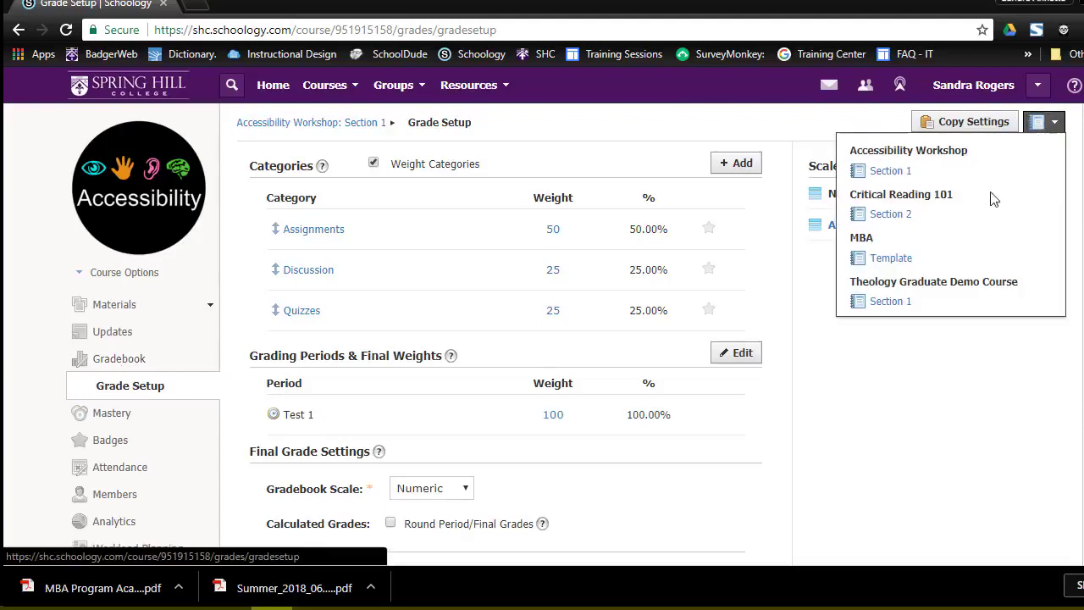
click(980, 312)
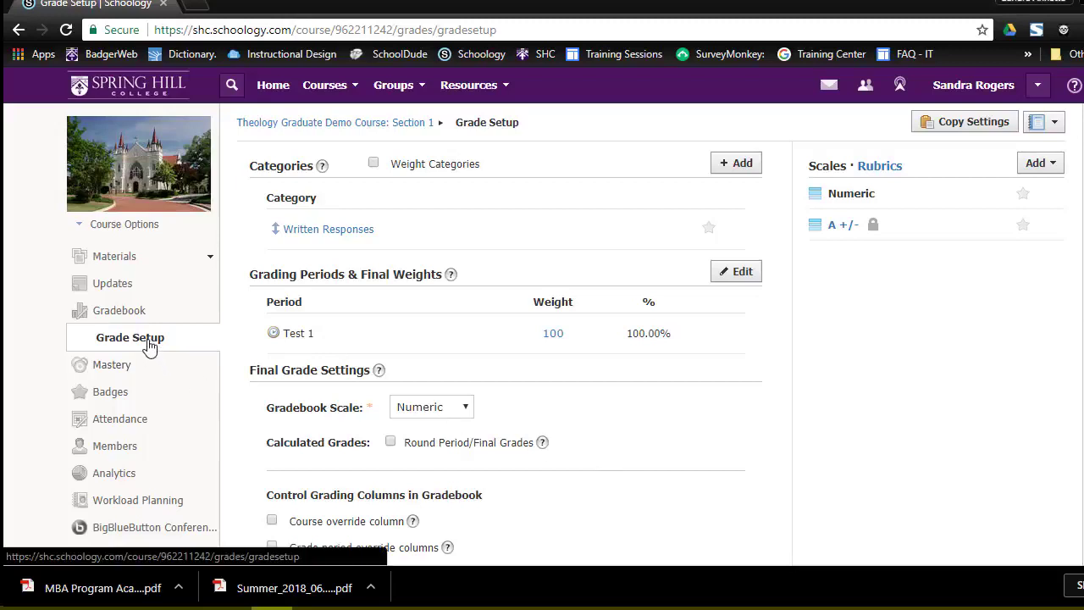
Step: Return to the Critical Reading 101: Section 2 course and open its course analytics
click(315, 88)
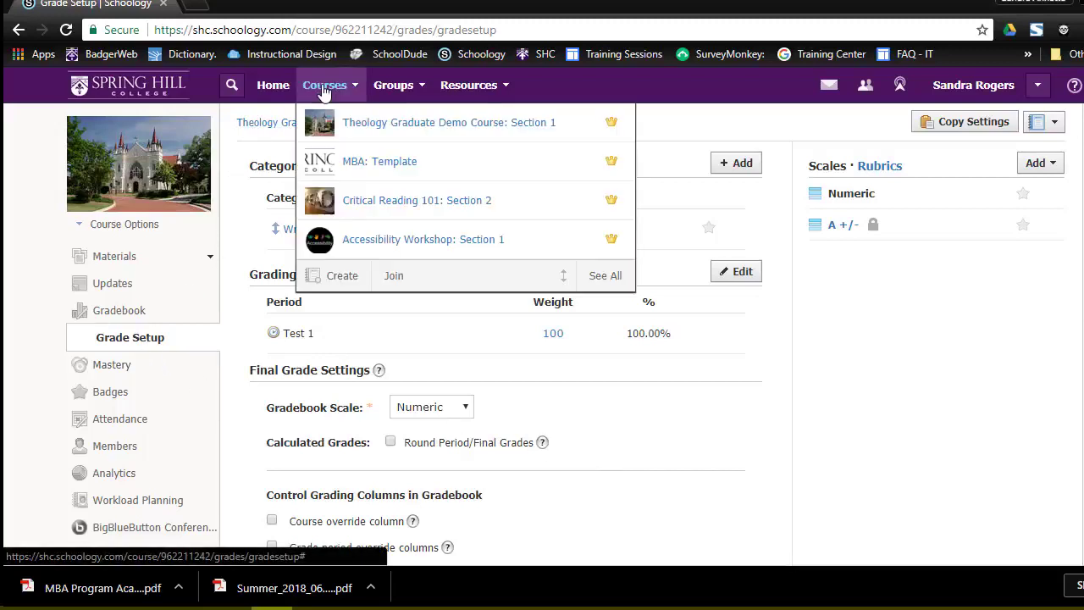
click(374, 203)
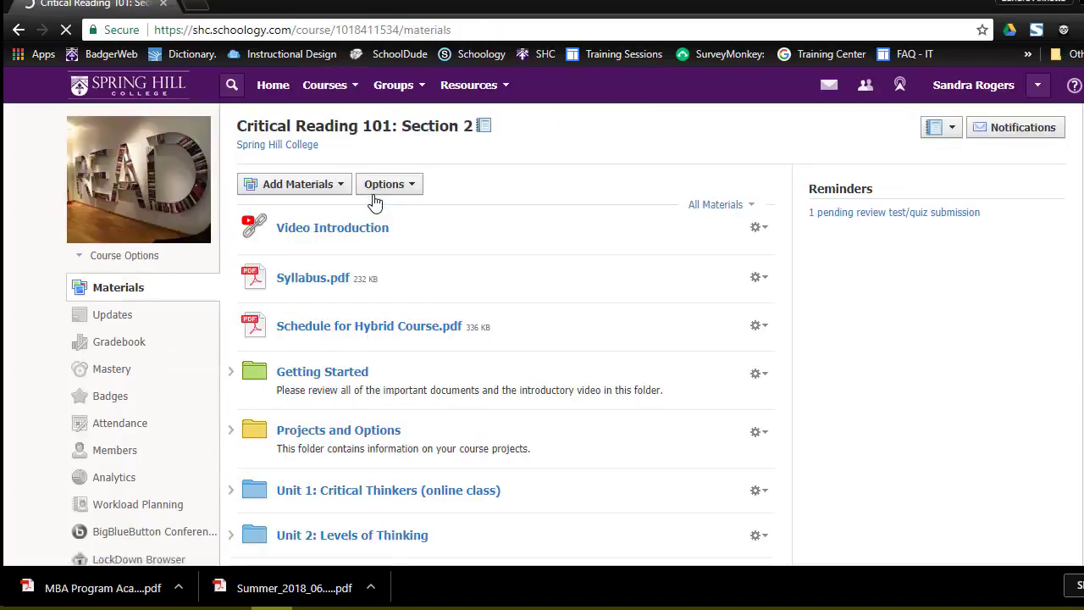
scroll(525, 227, down, 1)
scroll(164, 302, down, 1)
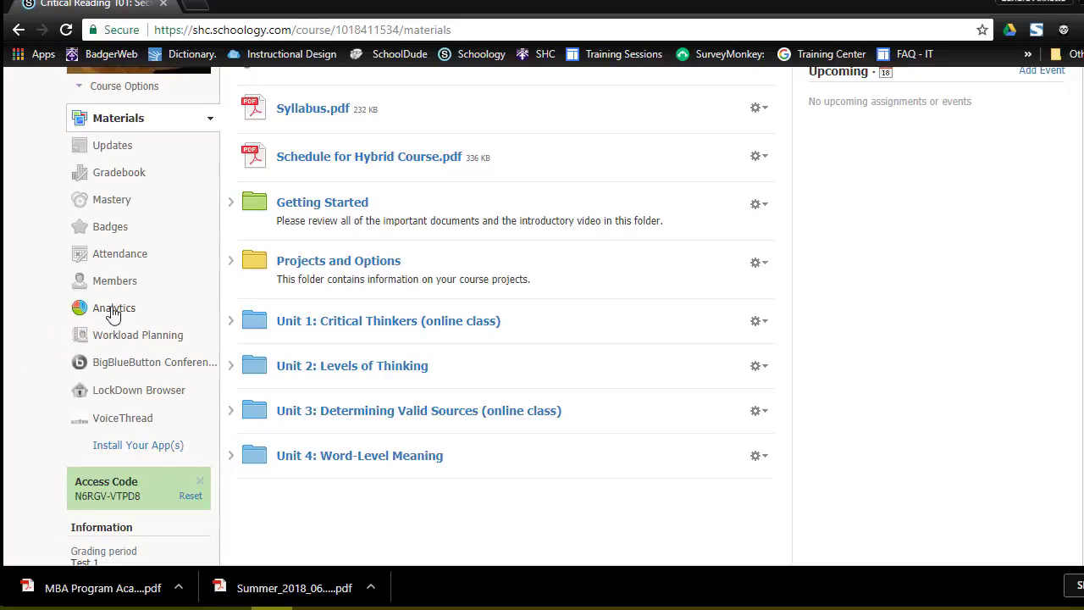
scroll(39, 310, up, 2)
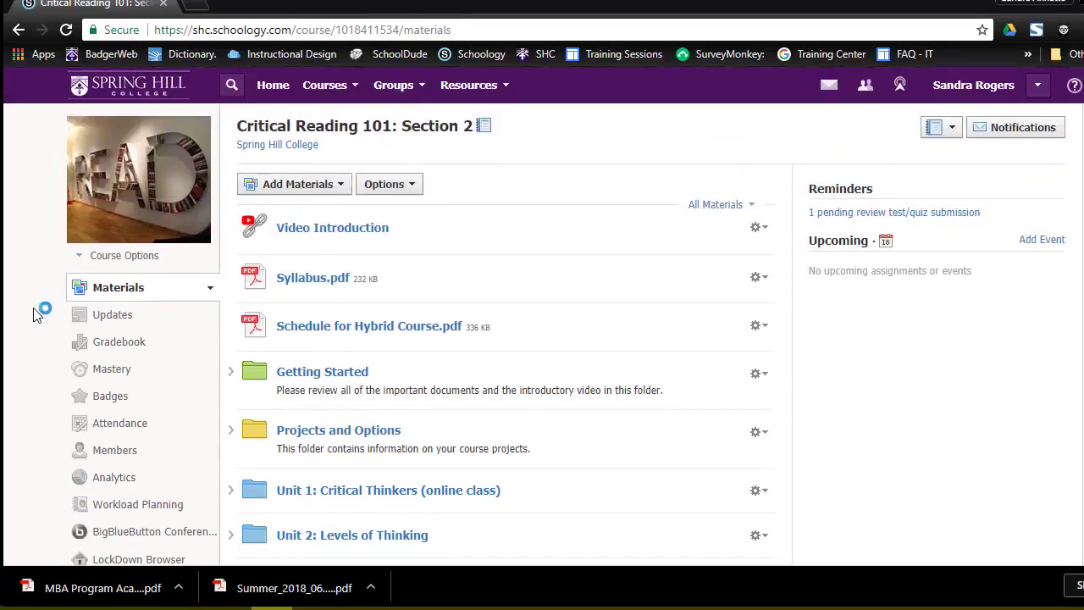
scroll(39, 310, down, 2)
click(122, 315)
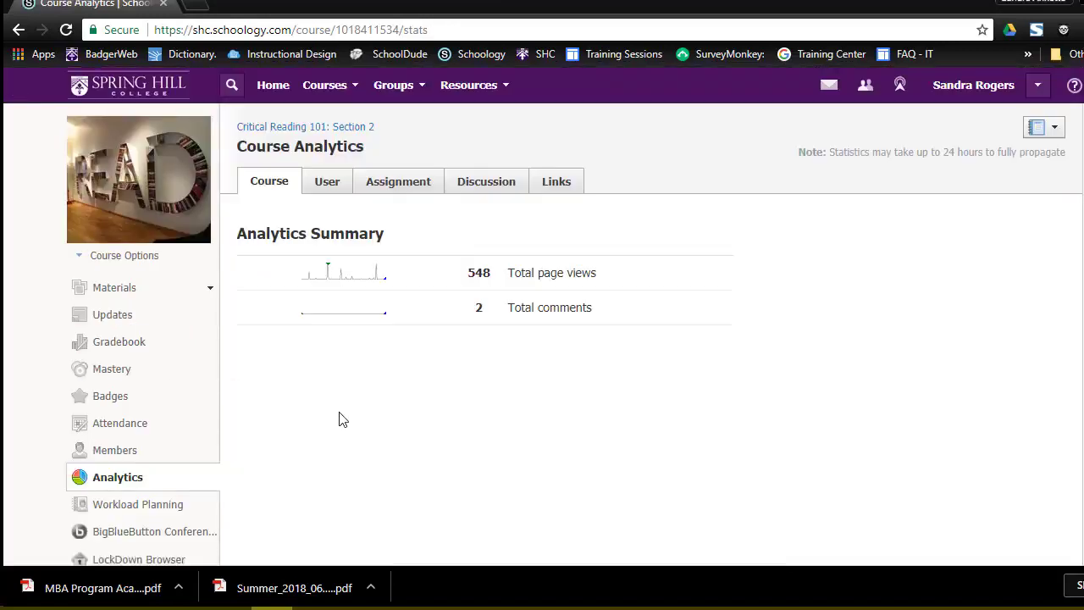
Step: Examine the course's user, assignment, discussion and links analytics, reviewing the full list of links
click(327, 181)
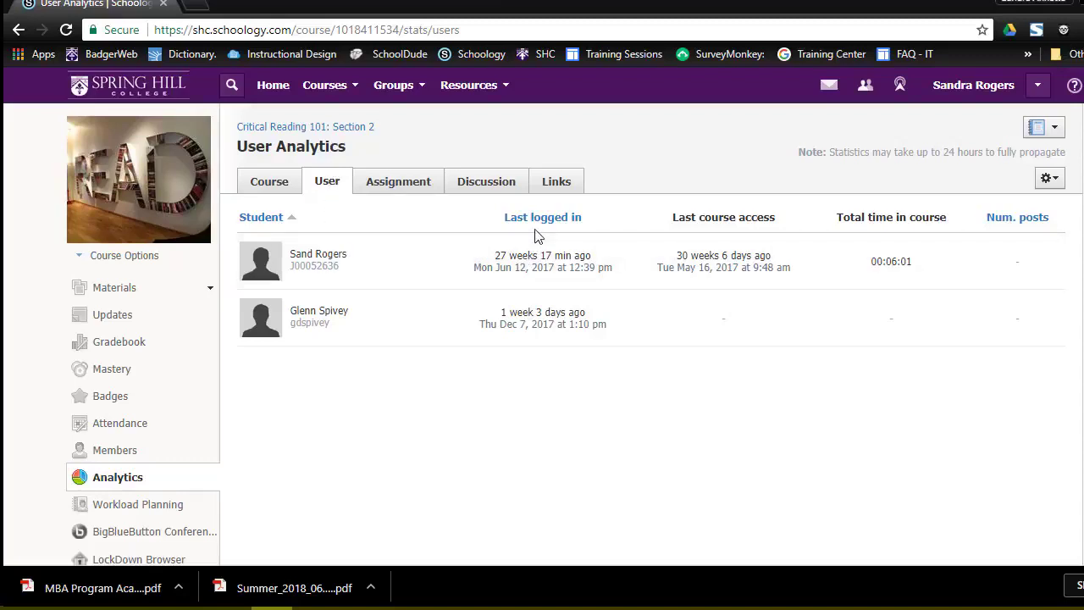
click(395, 187)
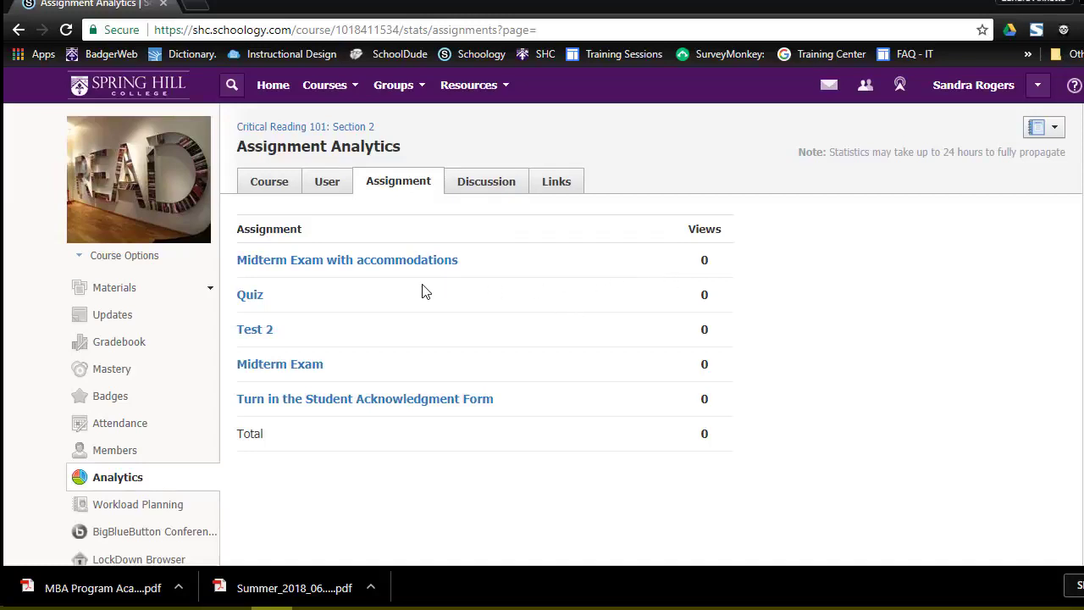
click(481, 185)
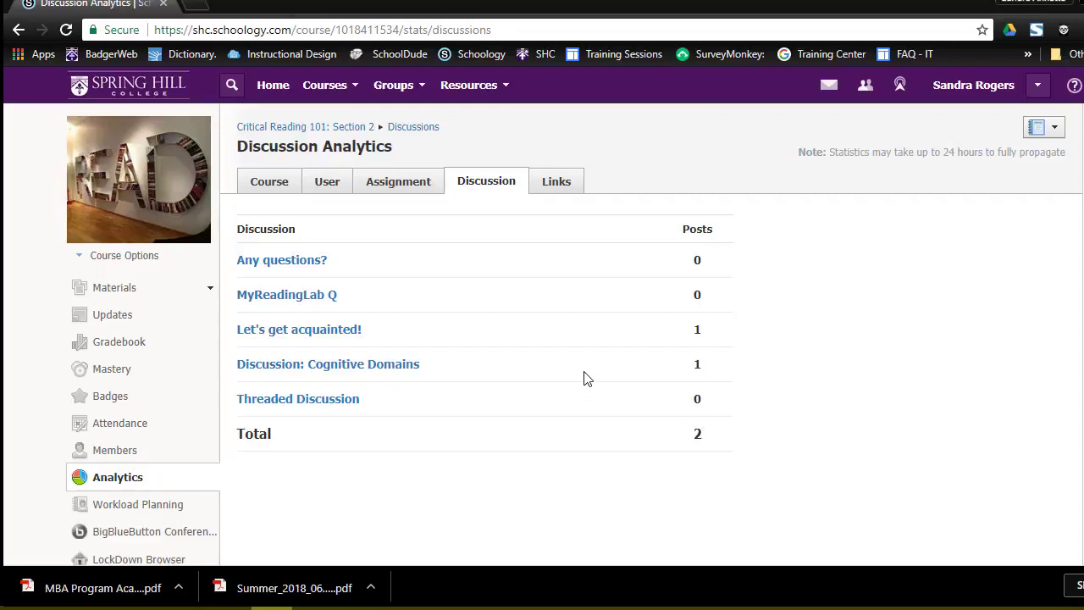
click(554, 186)
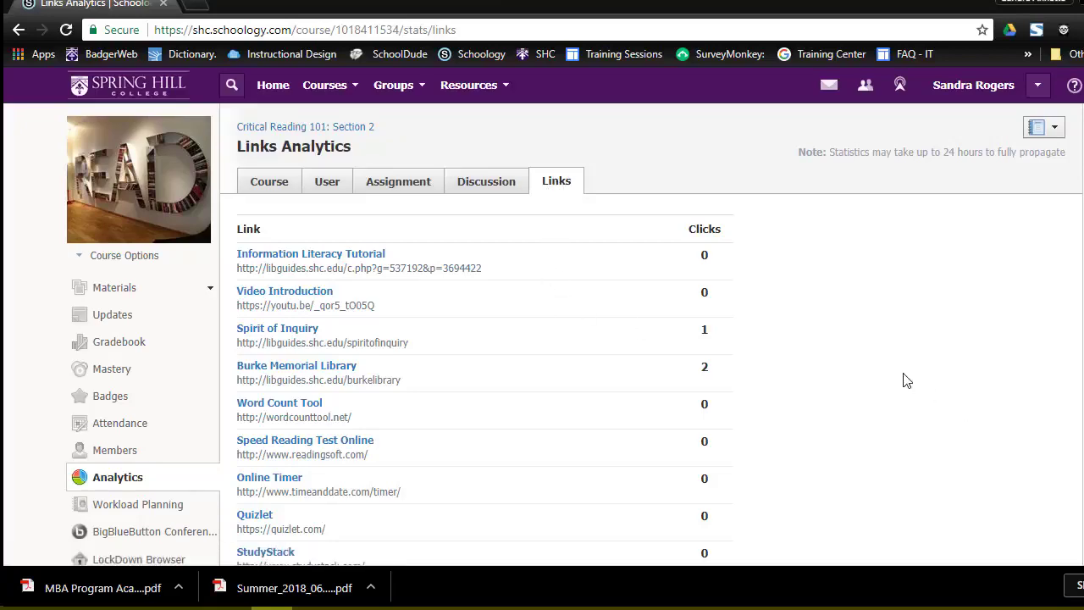
scroll(813, 342, down, 1)
scroll(759, 305, down, 3)
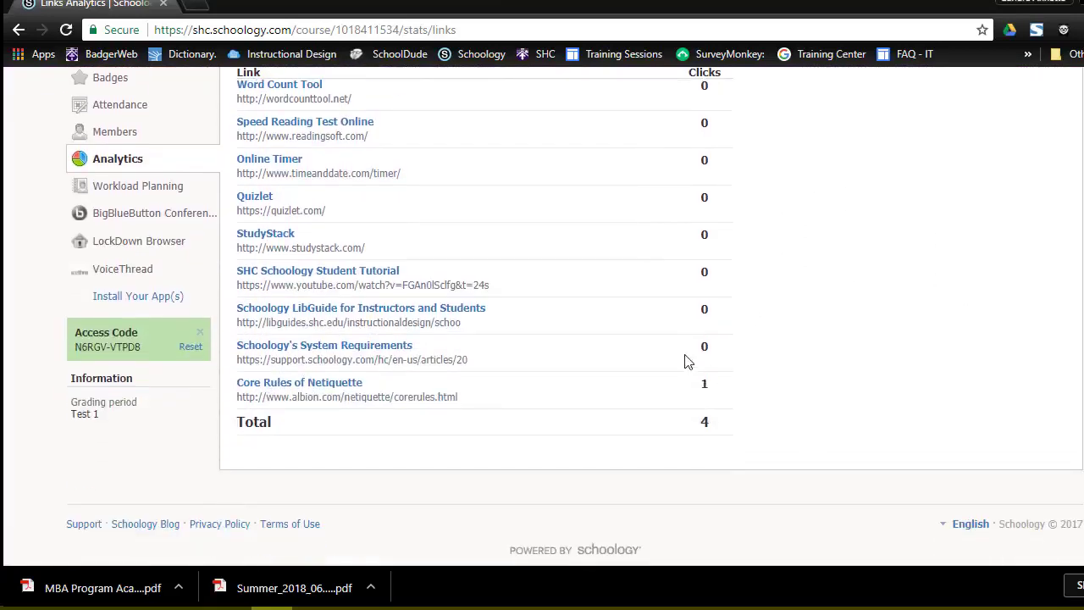
scroll(759, 235, up, 3)
scroll(759, 235, up, 1)
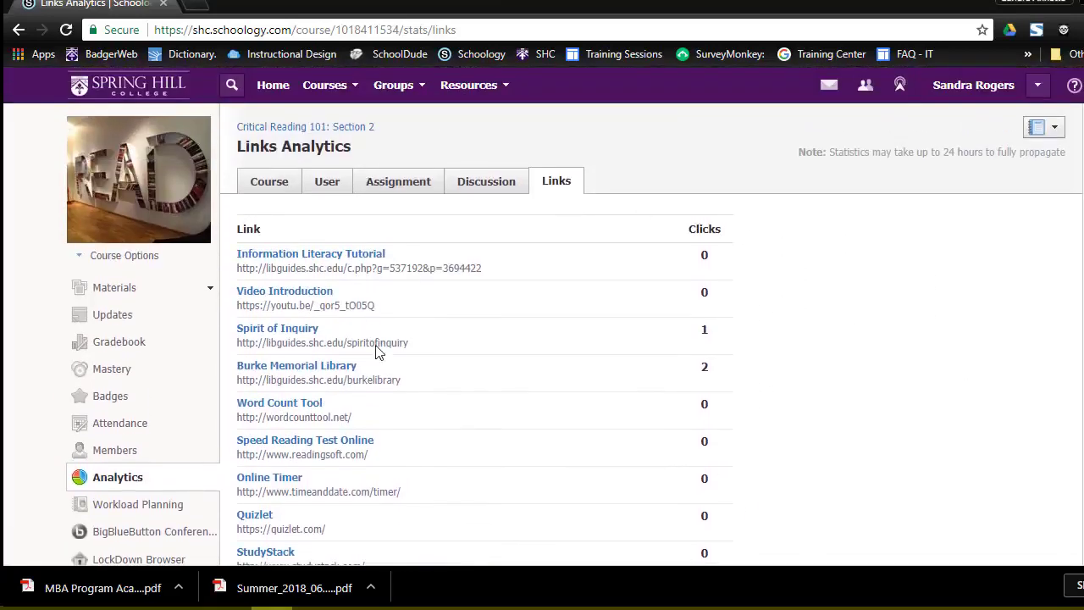
Step: Sort the user analytics by student in descending order and open the first listed student's statistics
click(323, 190)
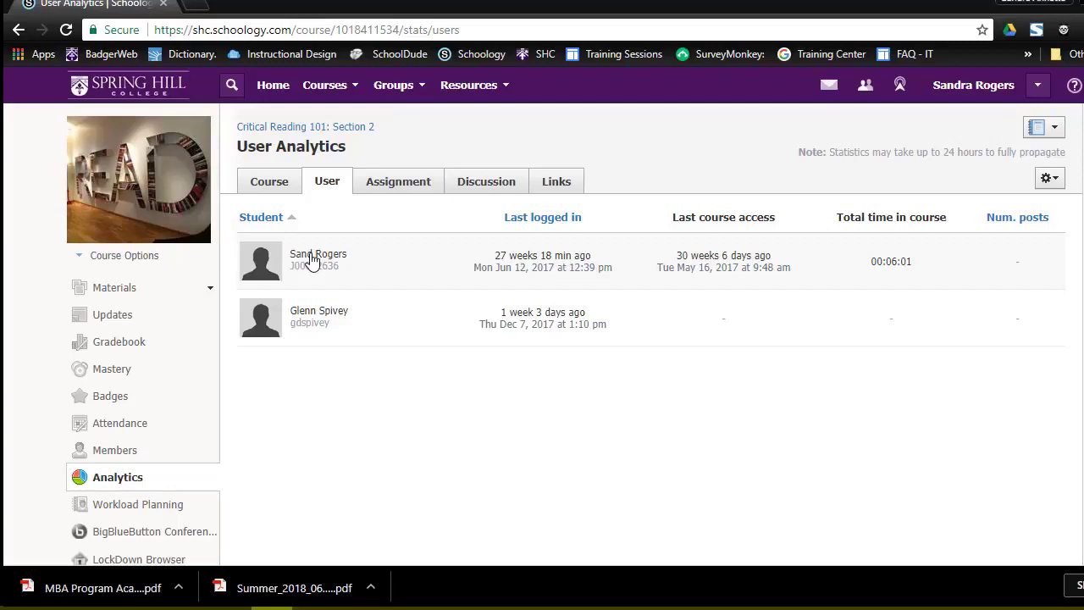
click(264, 218)
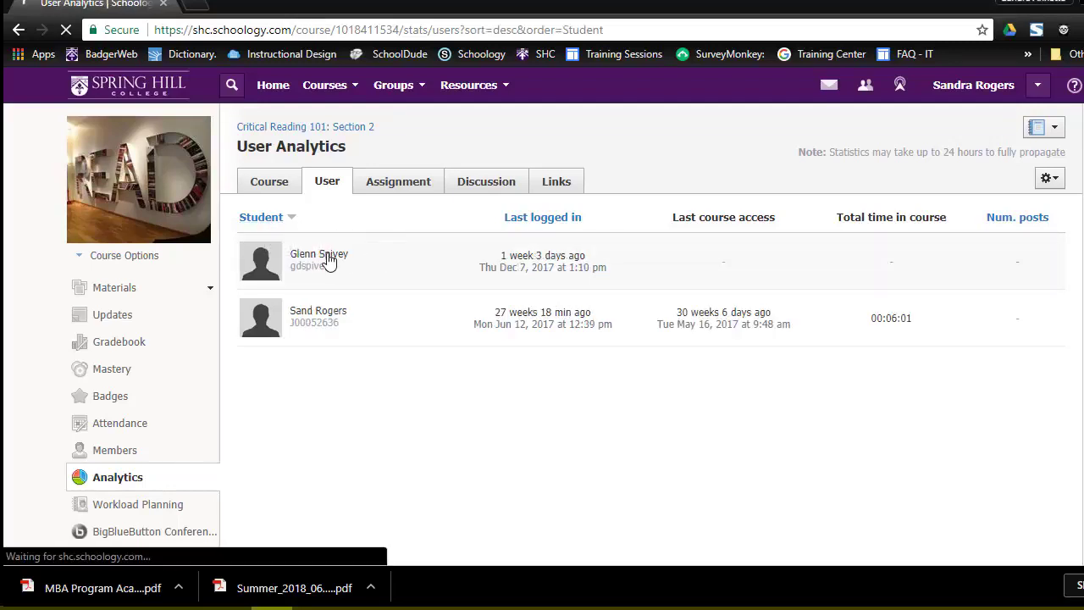
click(328, 261)
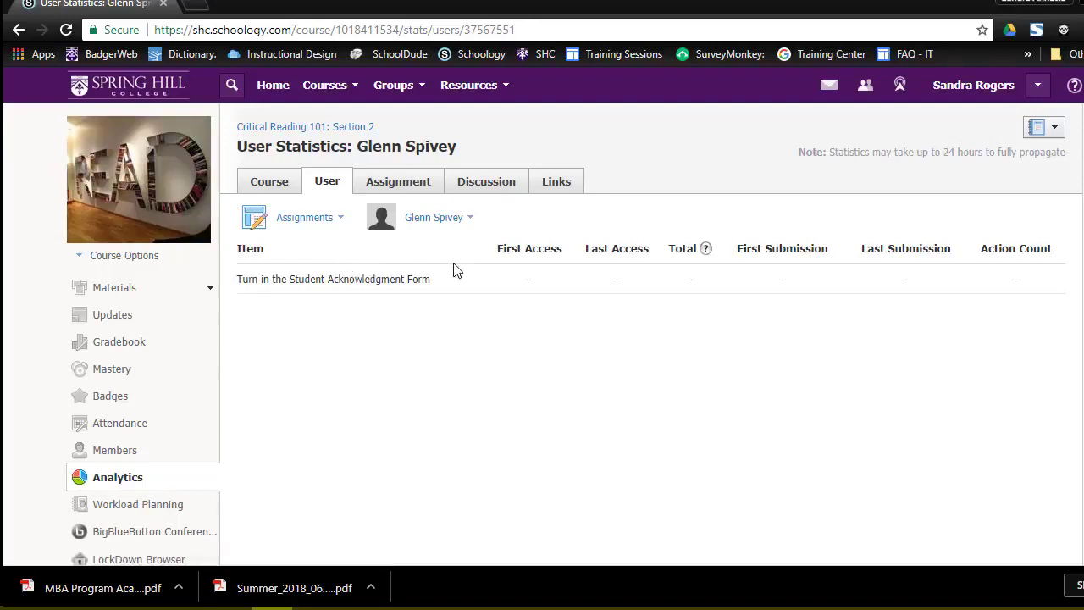
Step: View the student's statistics for Test/Quizzes, Assignments and Discussions in turn
click(340, 223)
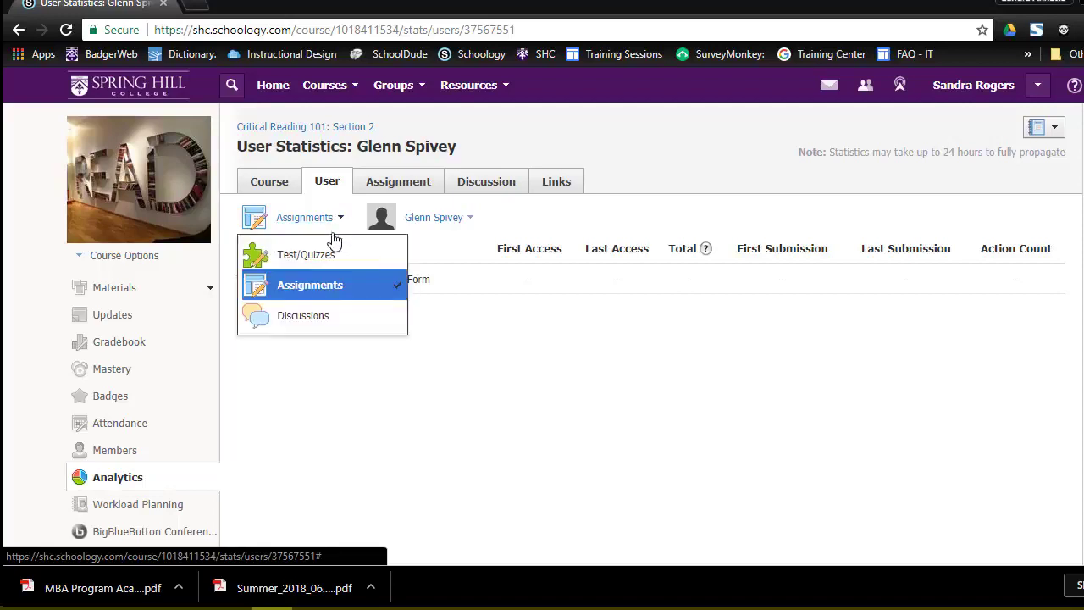
click(319, 256)
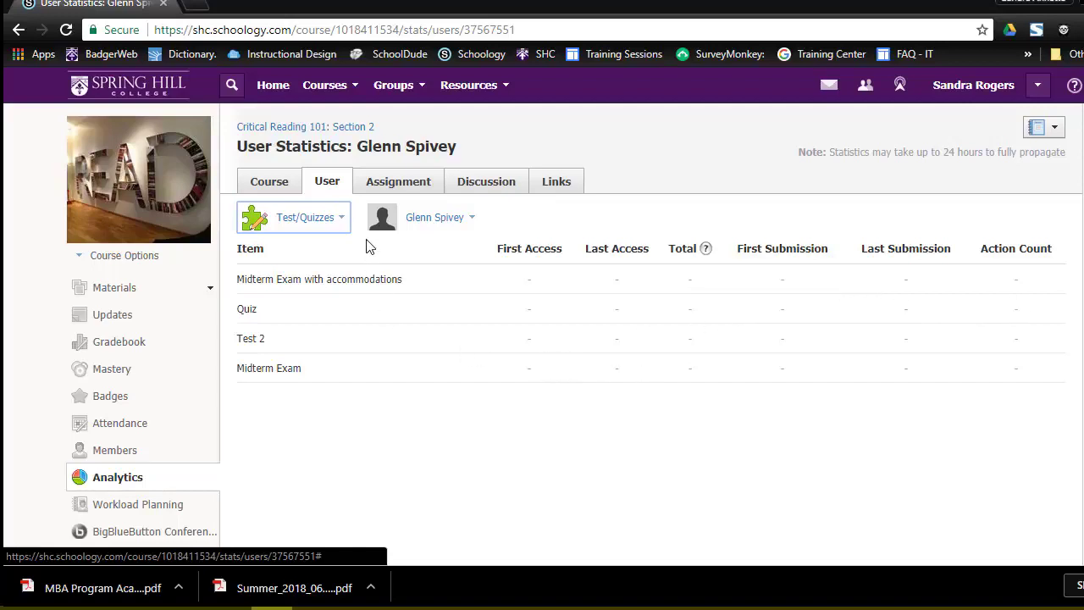
click(339, 219)
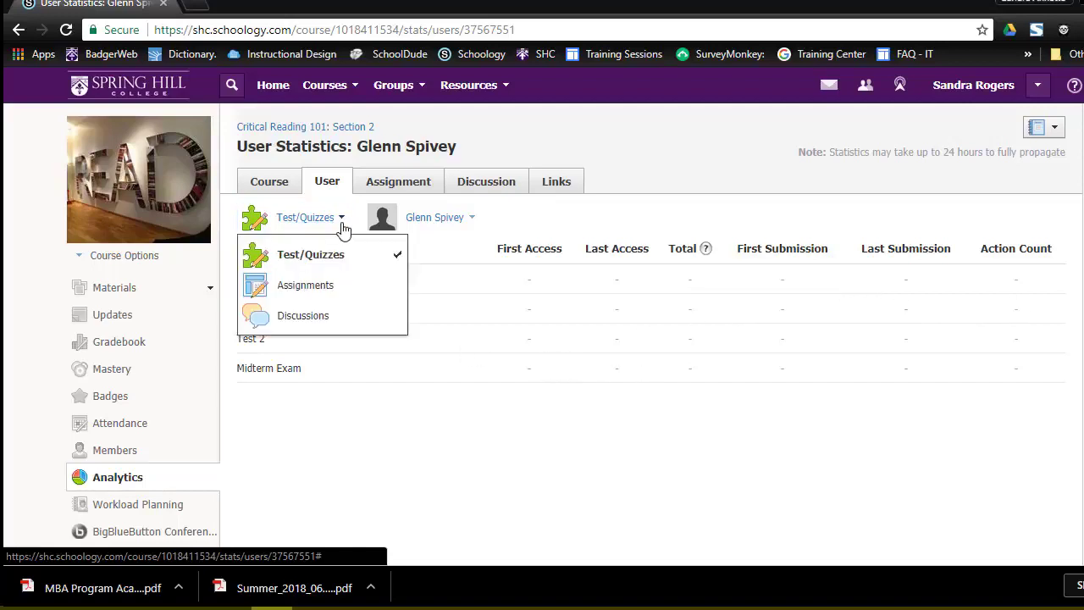
click(326, 287)
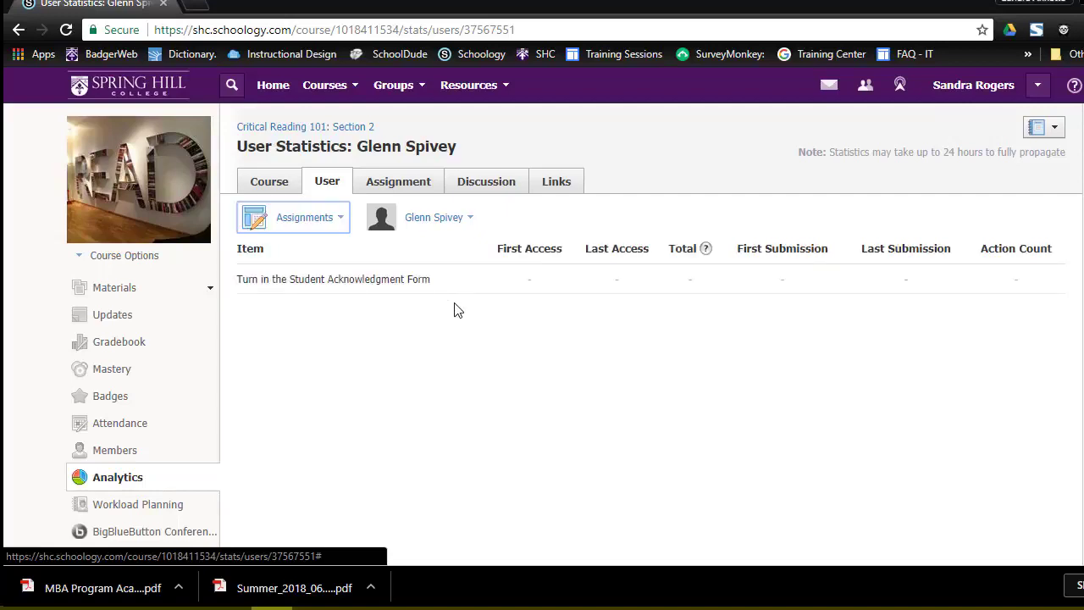
click(343, 221)
click(317, 315)
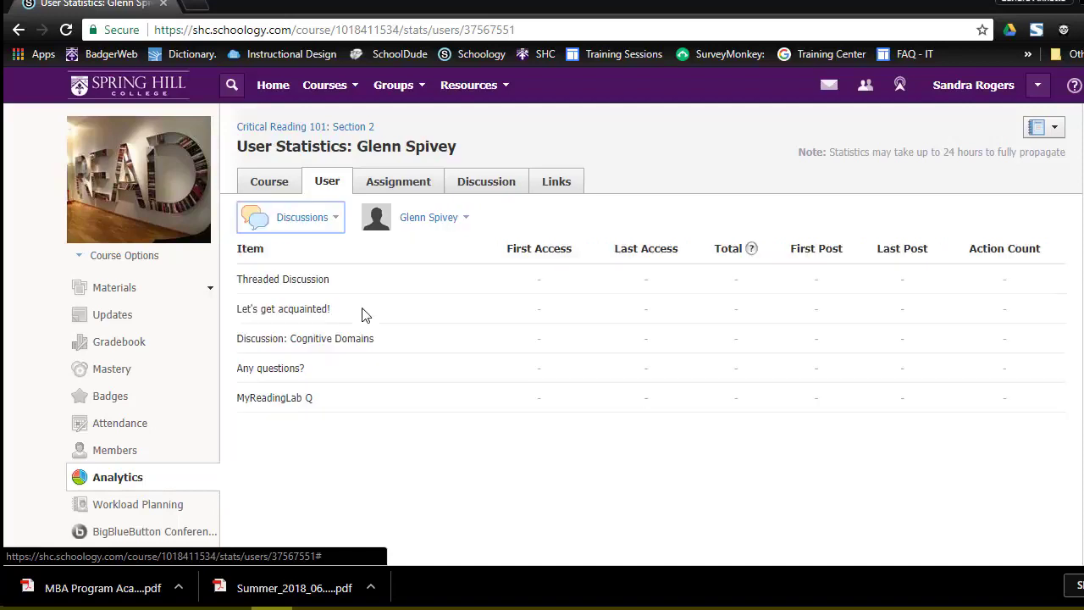
Step: Go back to the user analytics list and open the other student's statistics
click(322, 185)
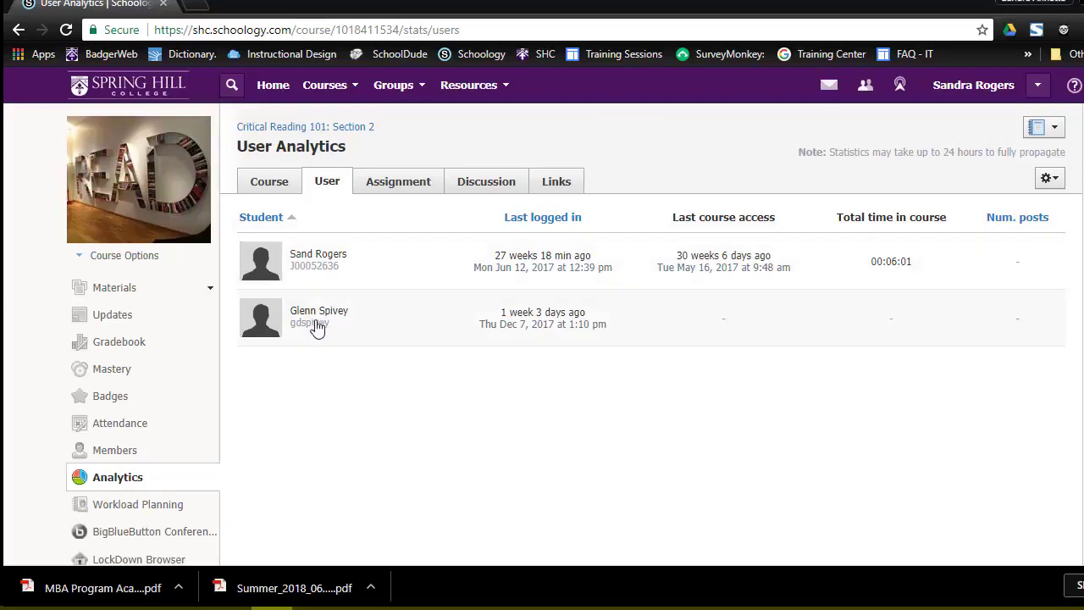
click(308, 265)
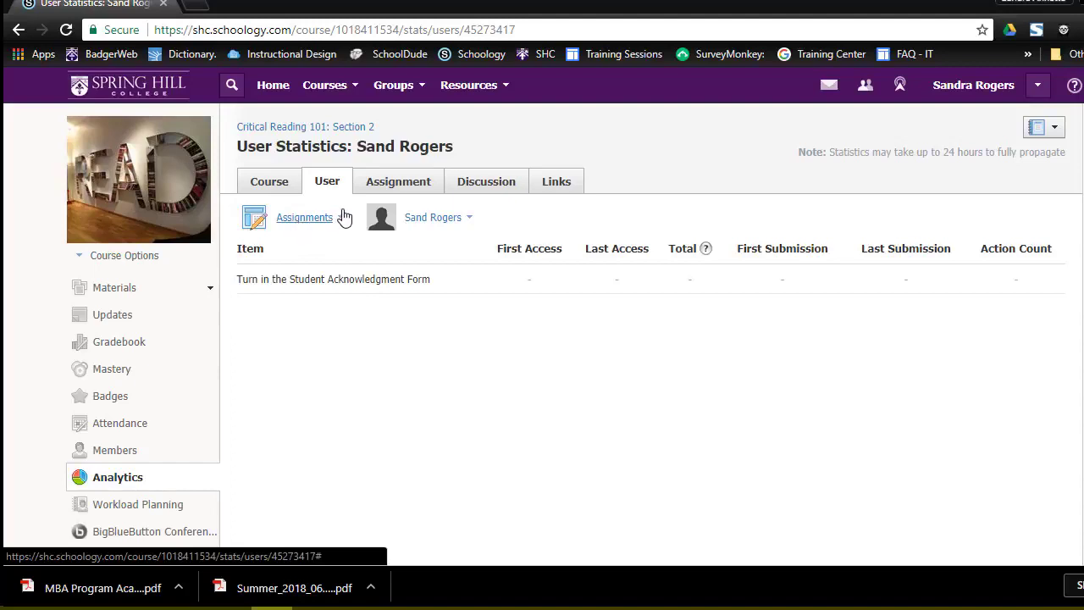
Step: View the item types and the students that can be chosen in the user statistics
click(341, 216)
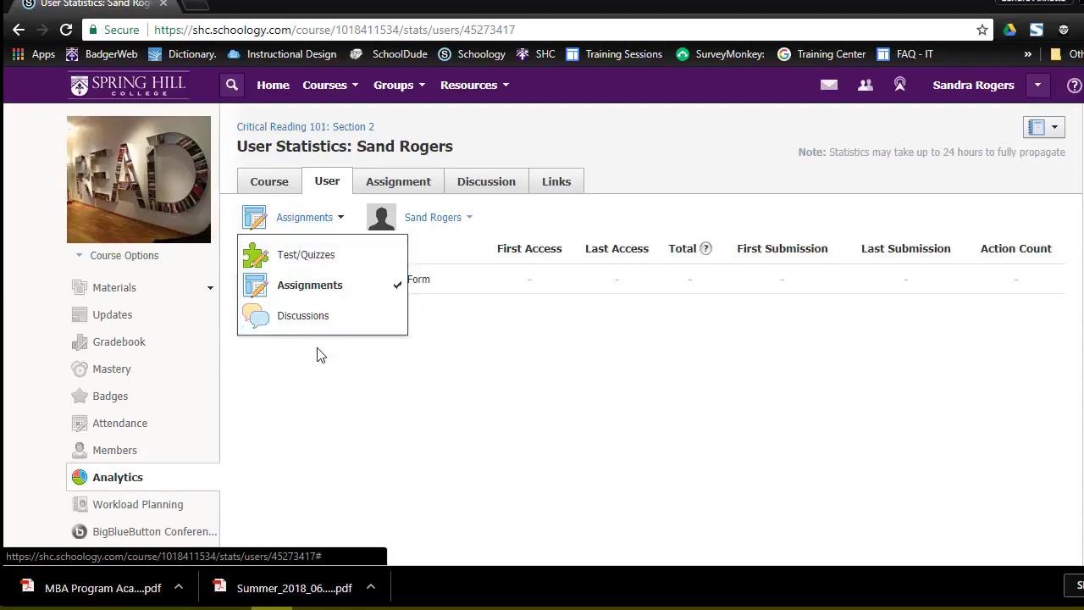
click(446, 379)
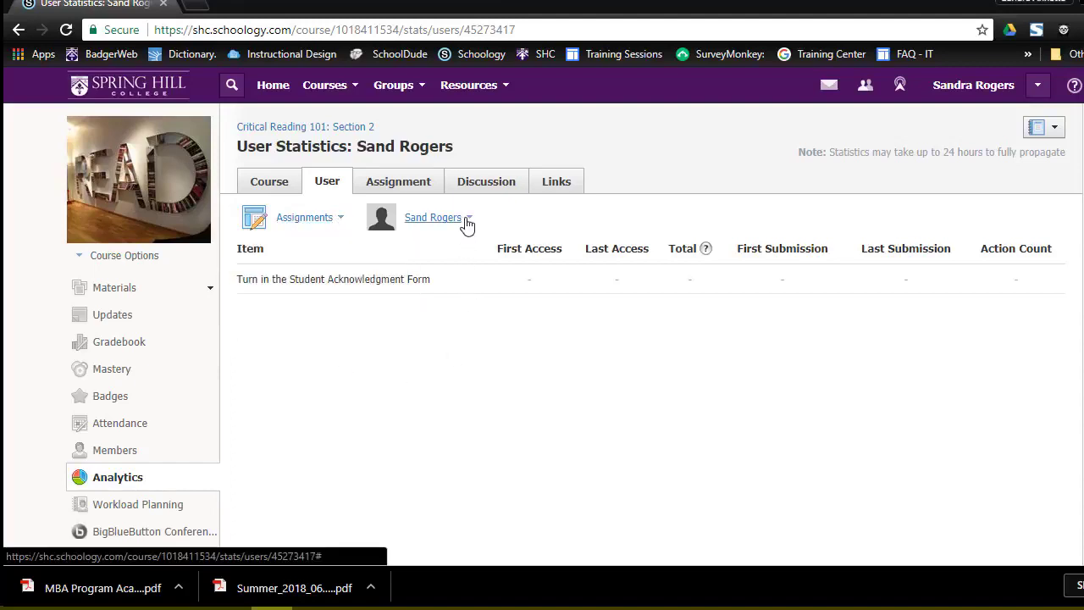
click(468, 219)
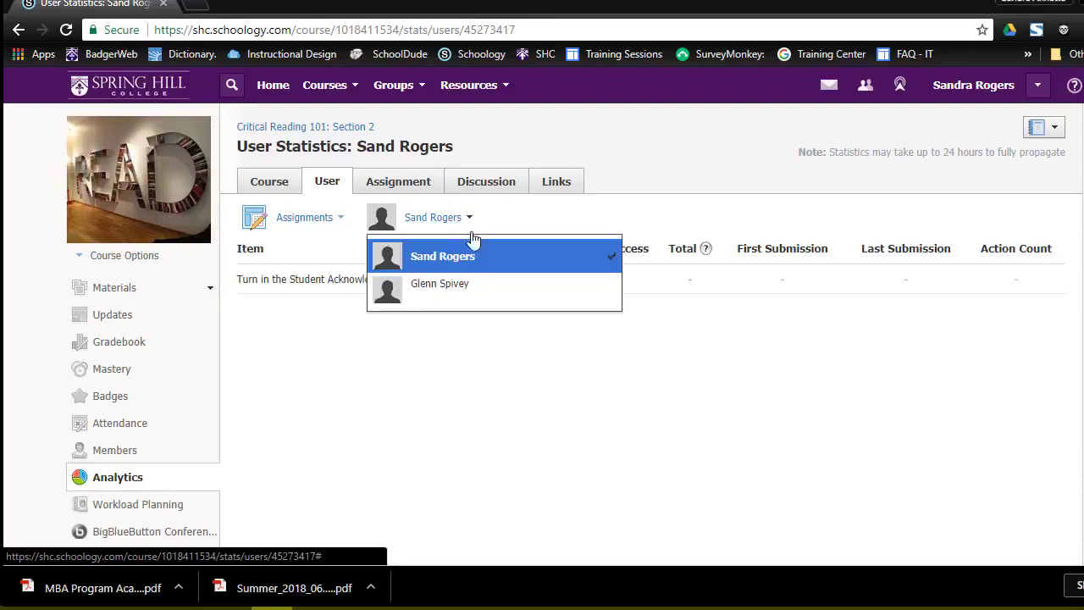
click(451, 418)
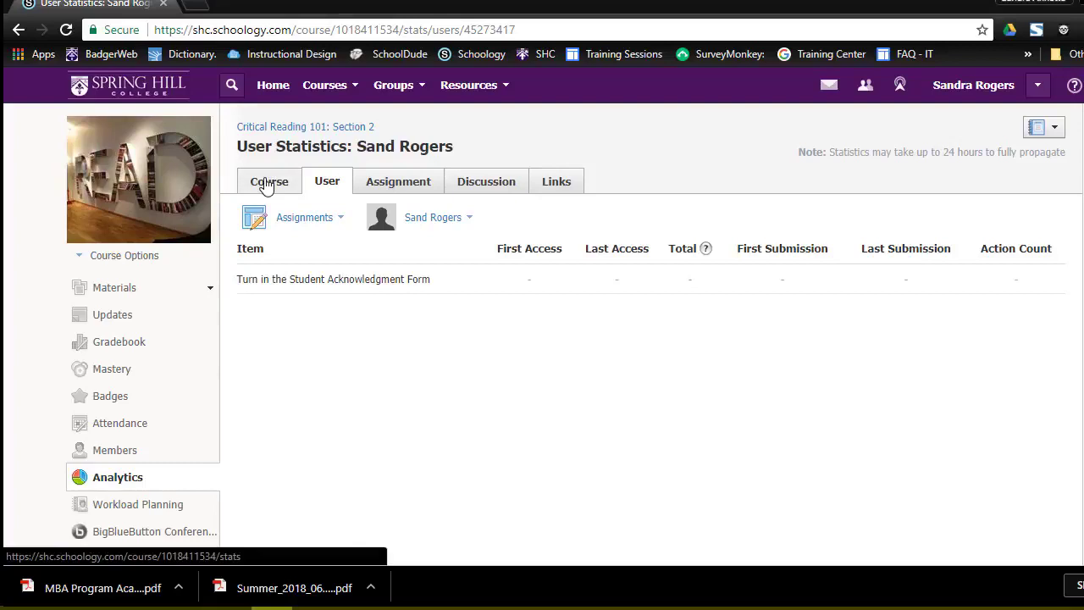
Step: Return to the course-level analytics and view its summary
scroll(197, 373, down, 1)
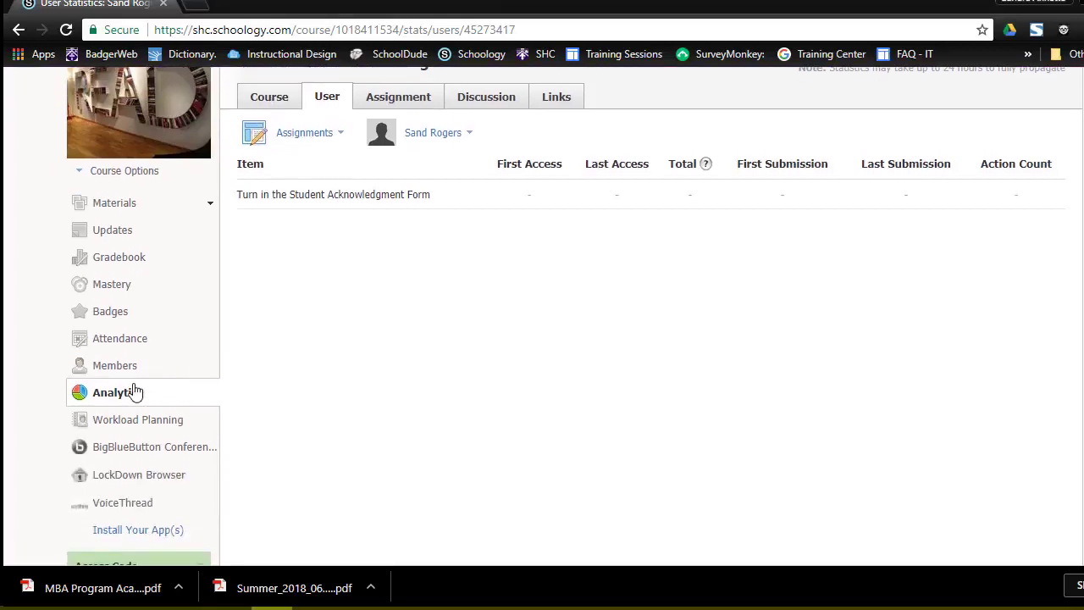
scroll(238, 254, up, 1)
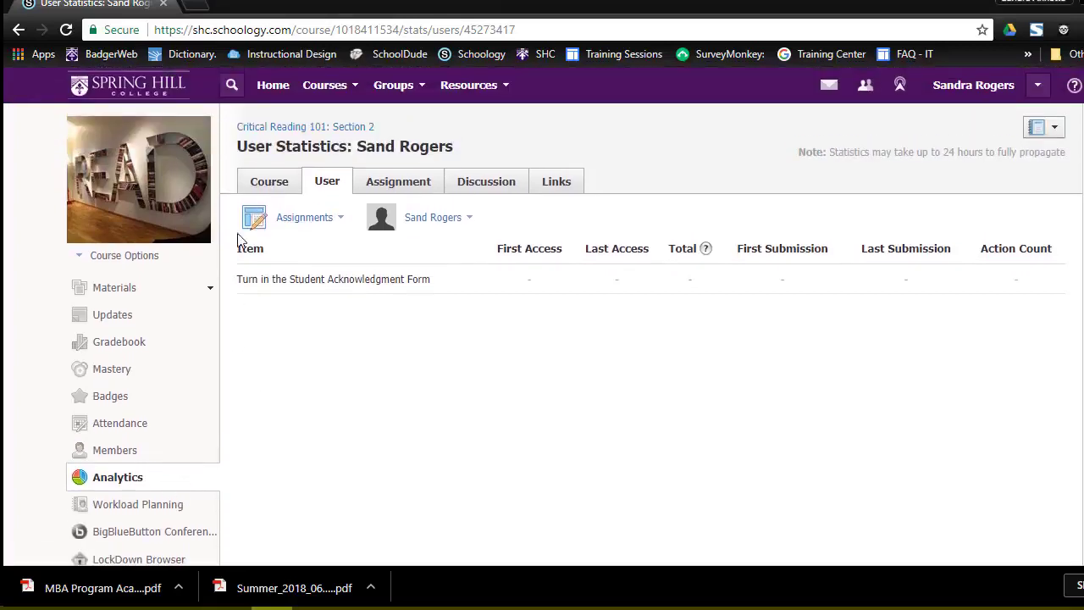
click(269, 181)
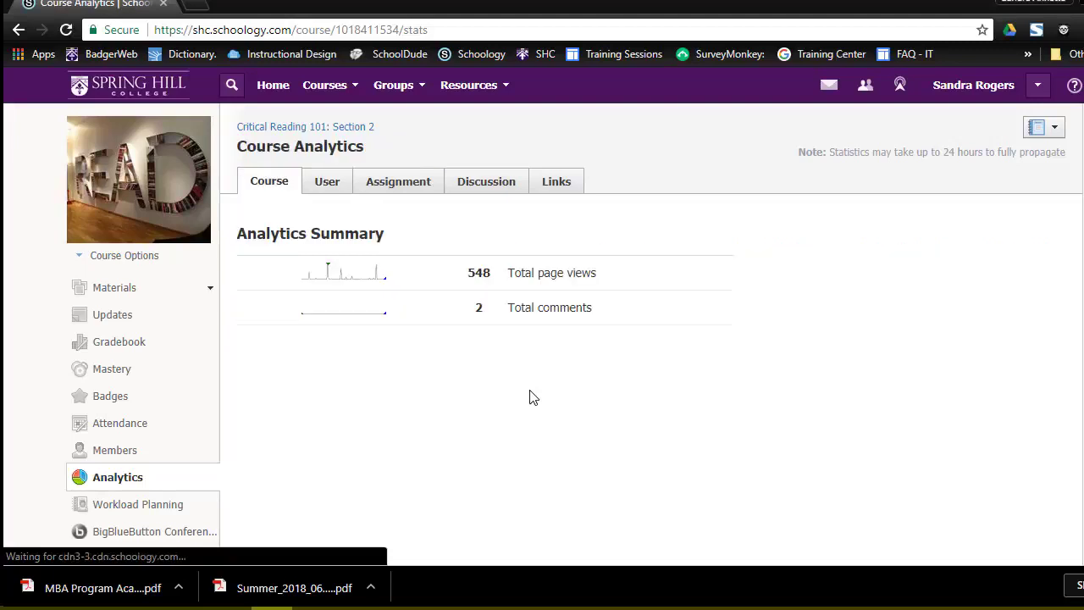
scroll(534, 396, down, 1)
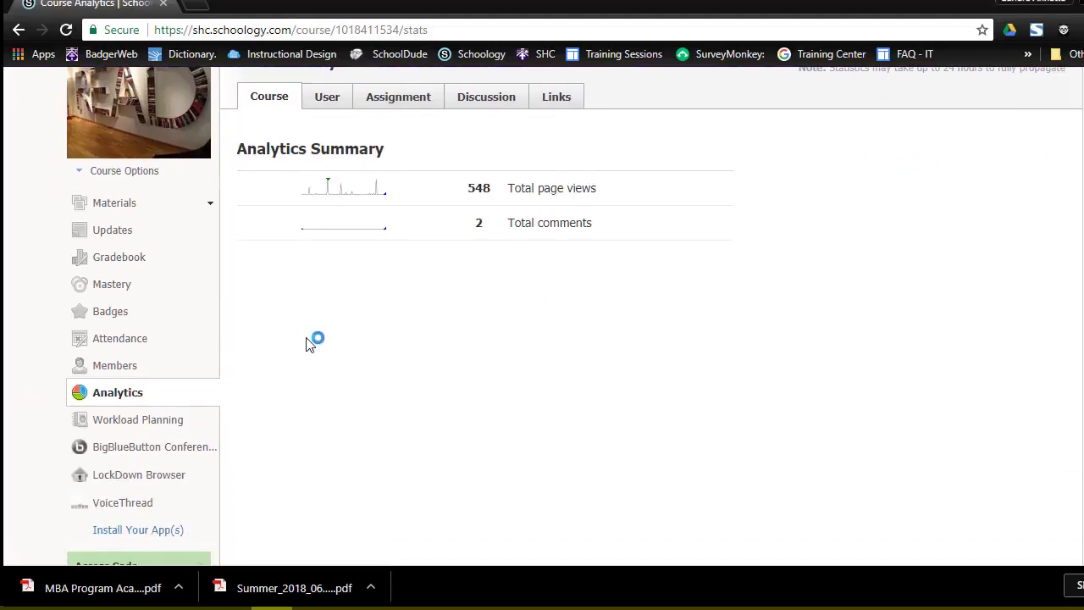
Step: Go to the course materials, expand the Unit 1 and Unit 2 folders, and open the Unit 2: Levels of Thinking folder
scroll(313, 337, up, 1)
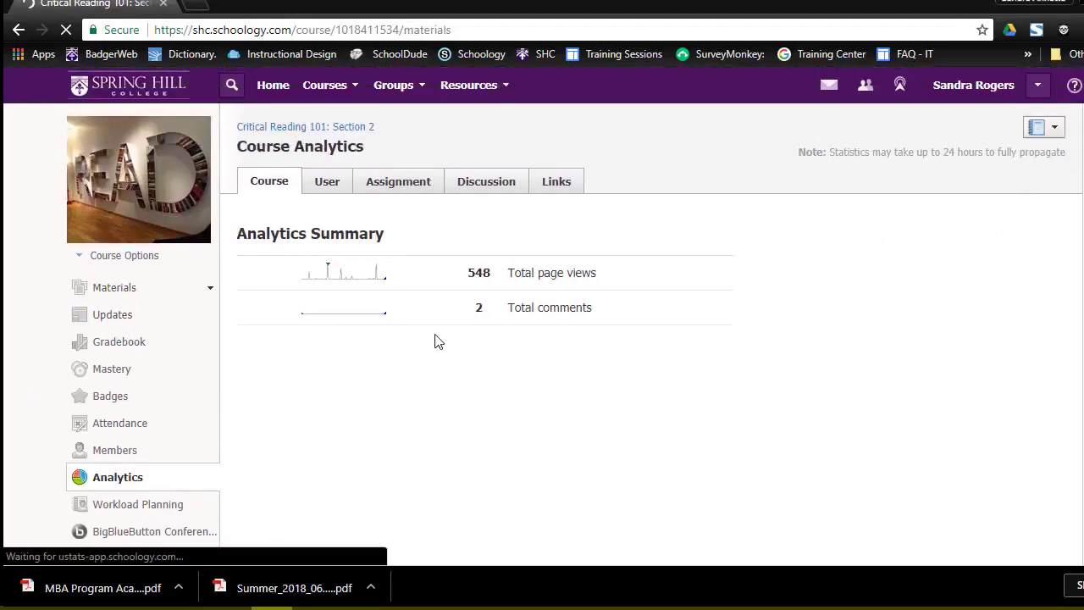
scroll(618, 289, down, 1)
scroll(618, 289, down, 1)
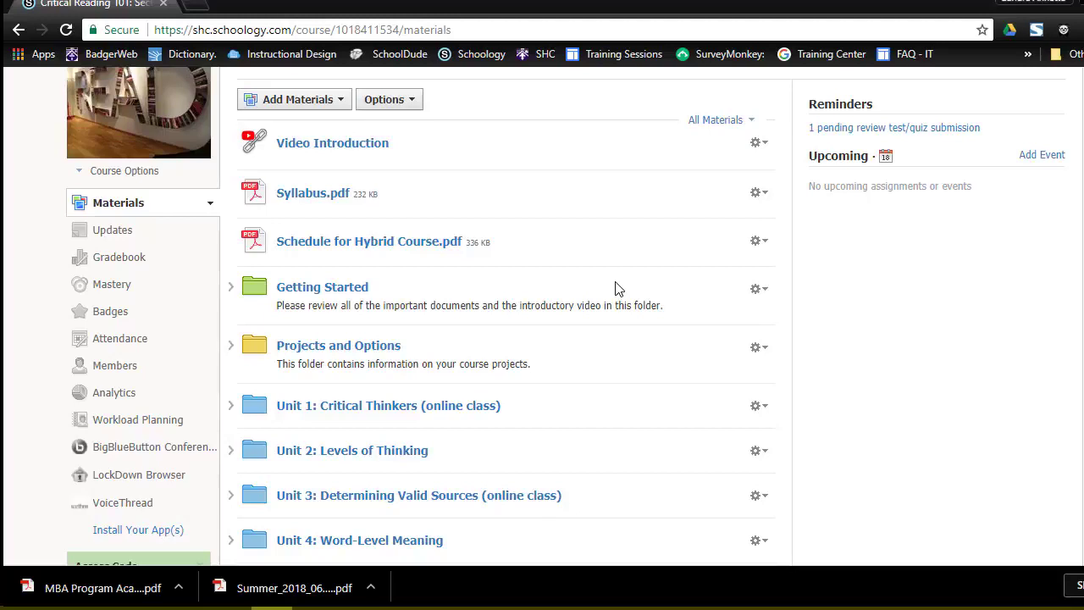
scroll(620, 286, down, 3)
click(230, 235)
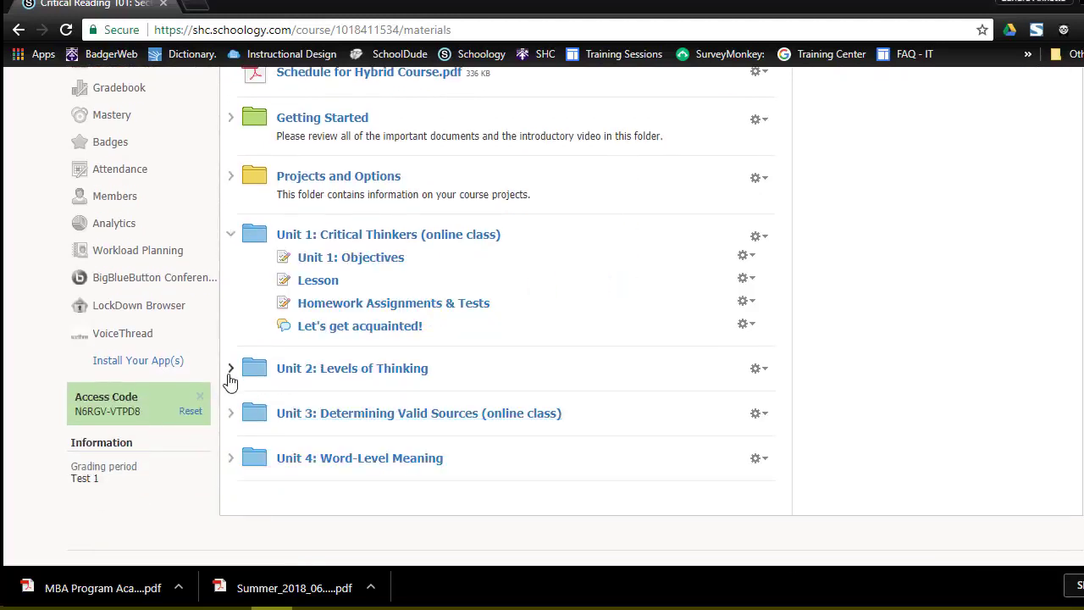
click(230, 371)
scroll(584, 407, down, 3)
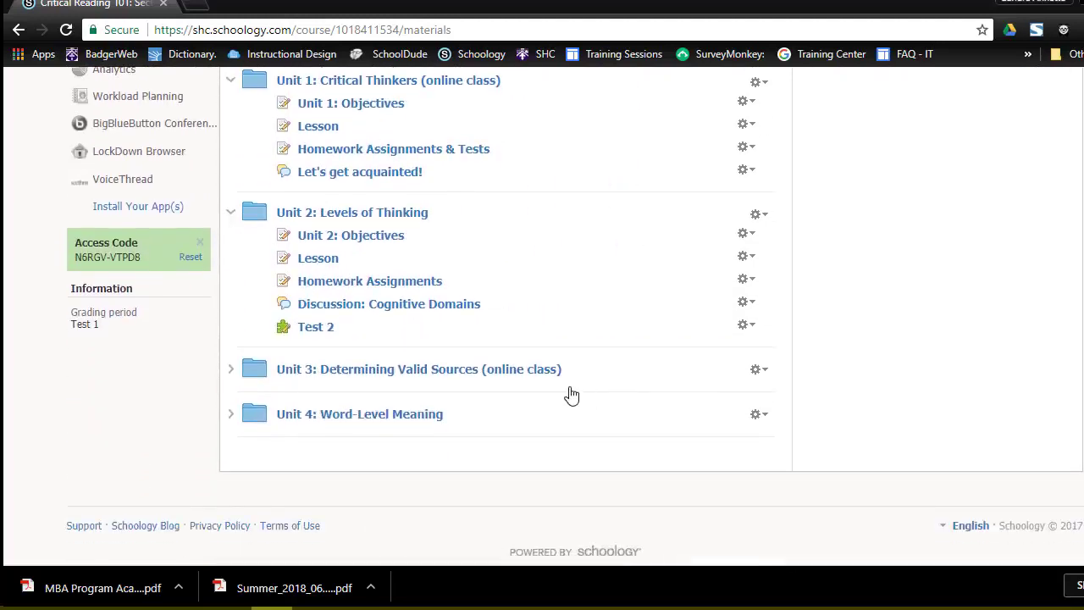
click(314, 328)
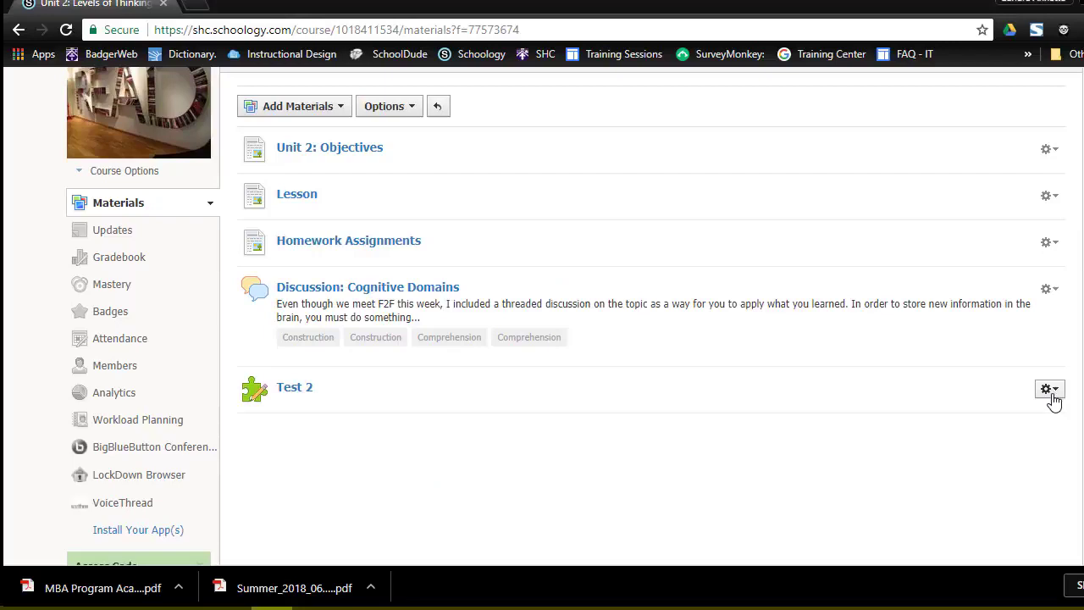
Step: Look over the actions available for Test 2 in the Unit 2 folder and open the test
click(1052, 394)
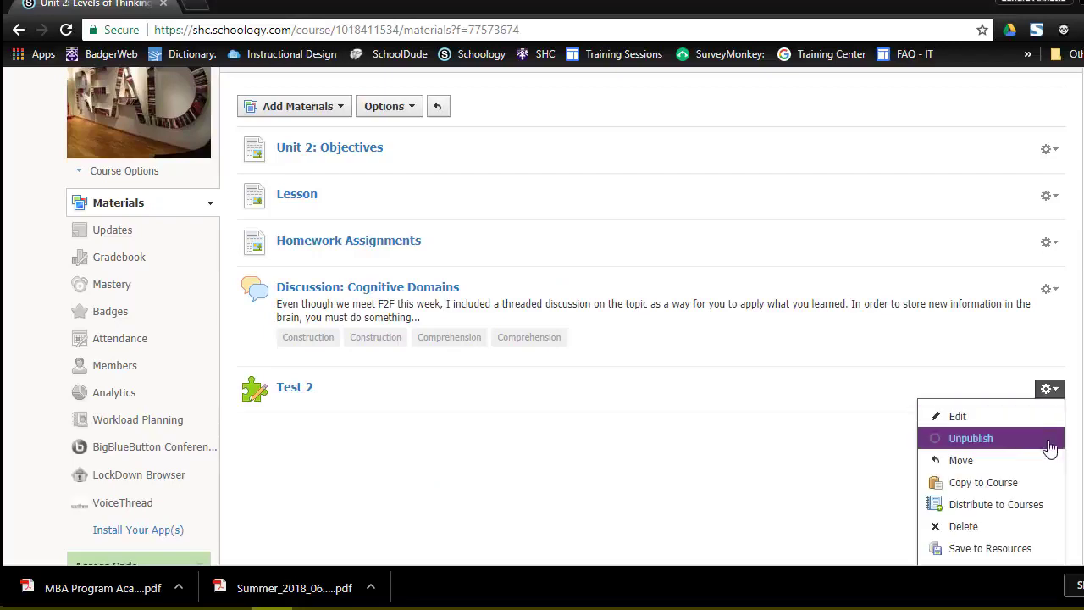
scroll(1016, 483, down, 1)
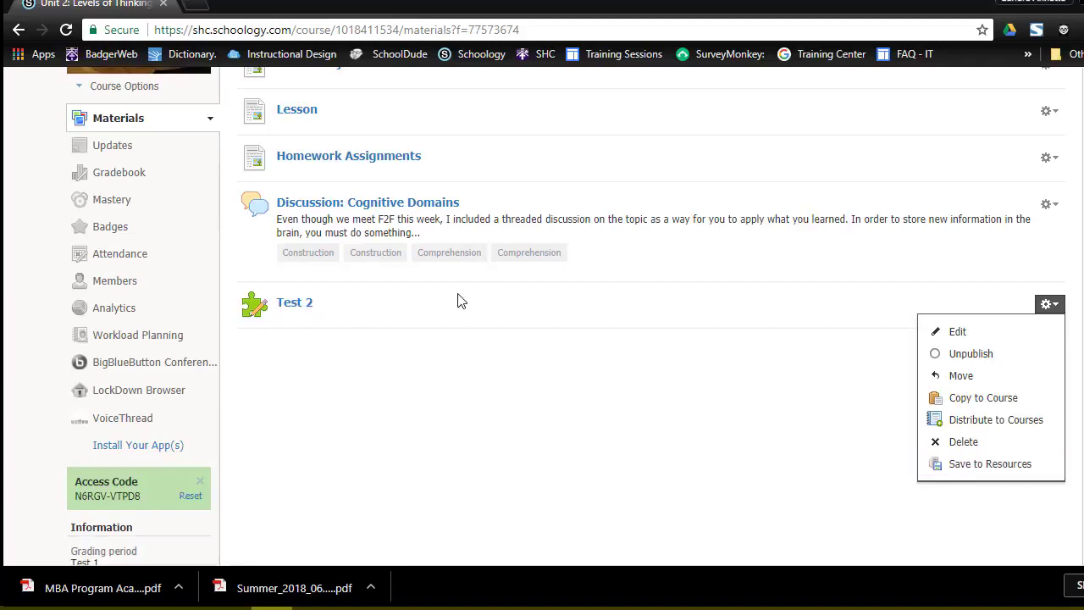
click(296, 307)
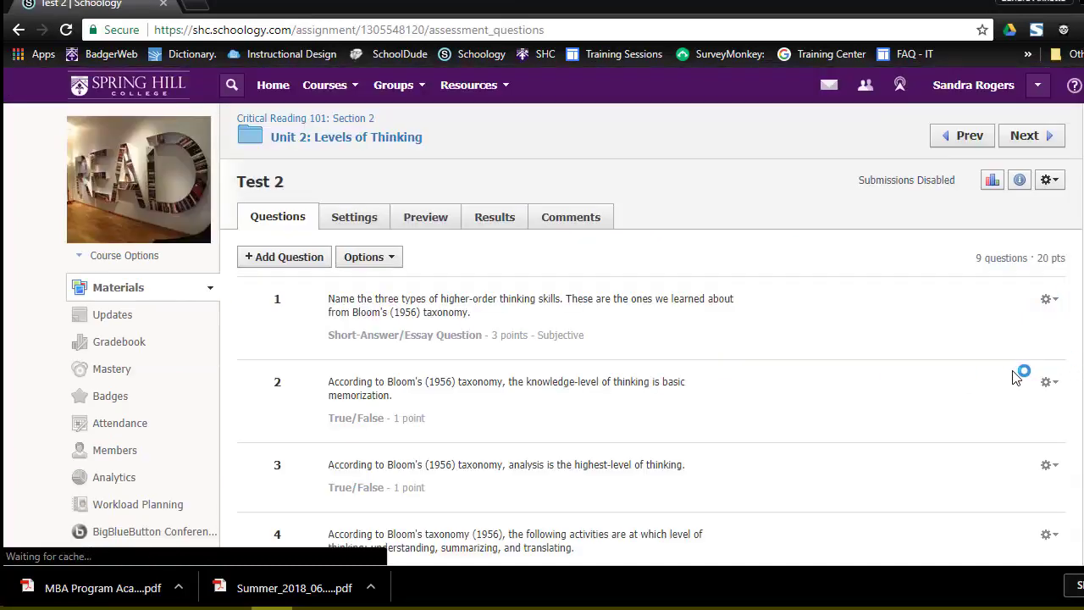
Step: Open Test 2's properties for editing and review its name, description, due date, category, scale and options
click(1048, 181)
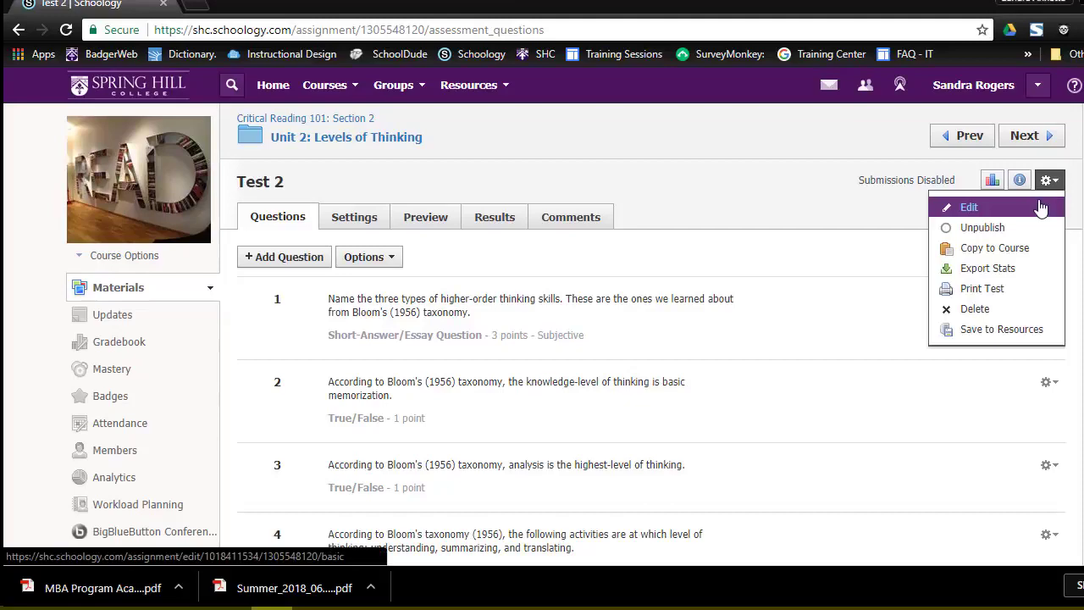
click(1042, 205)
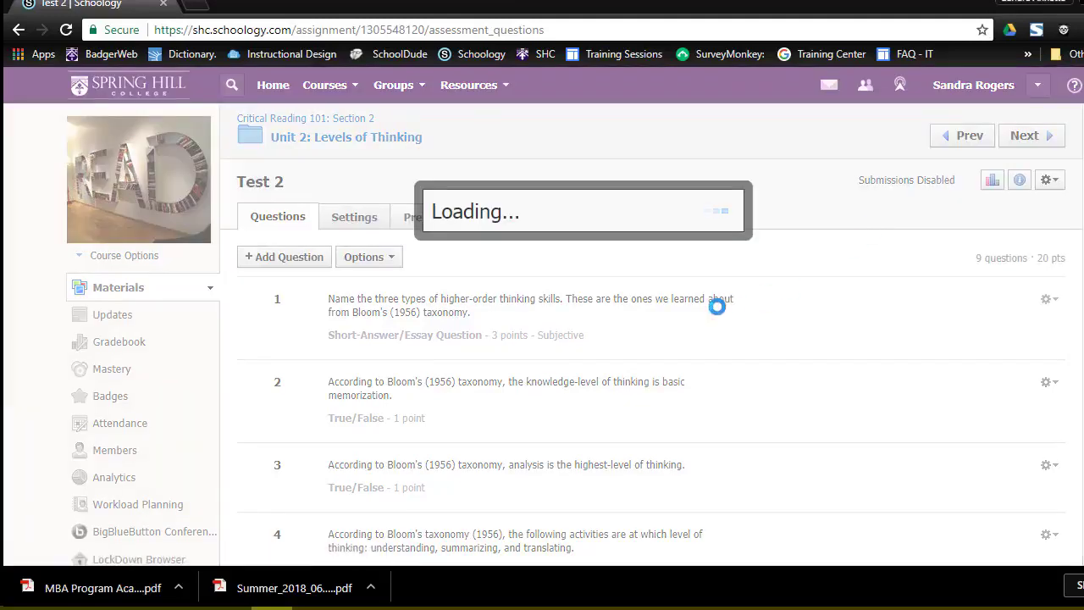
scroll(717, 306, down, 2)
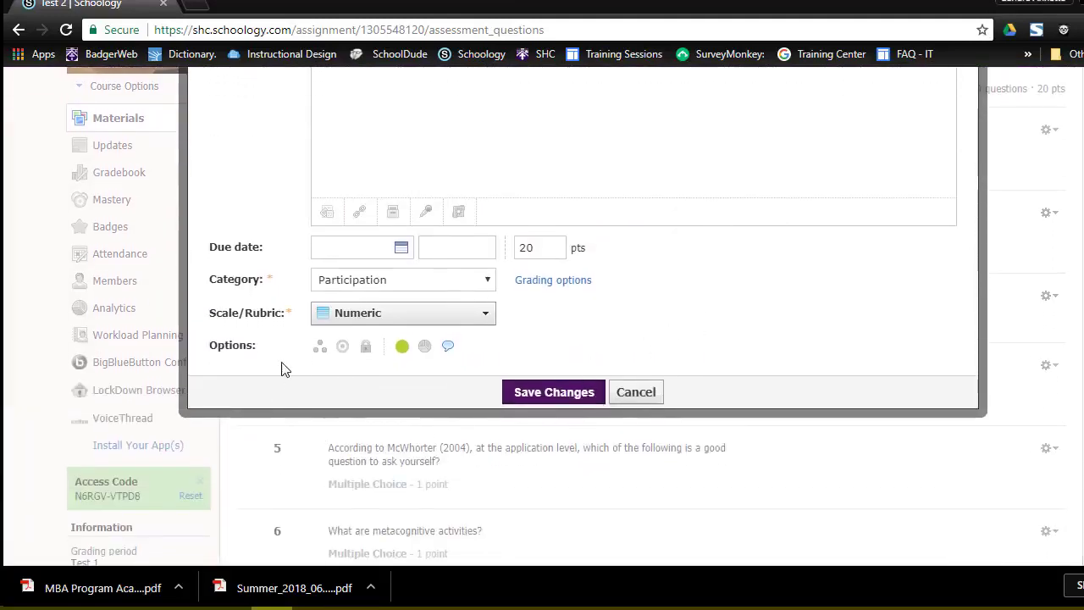
scroll(665, 314, up, 2)
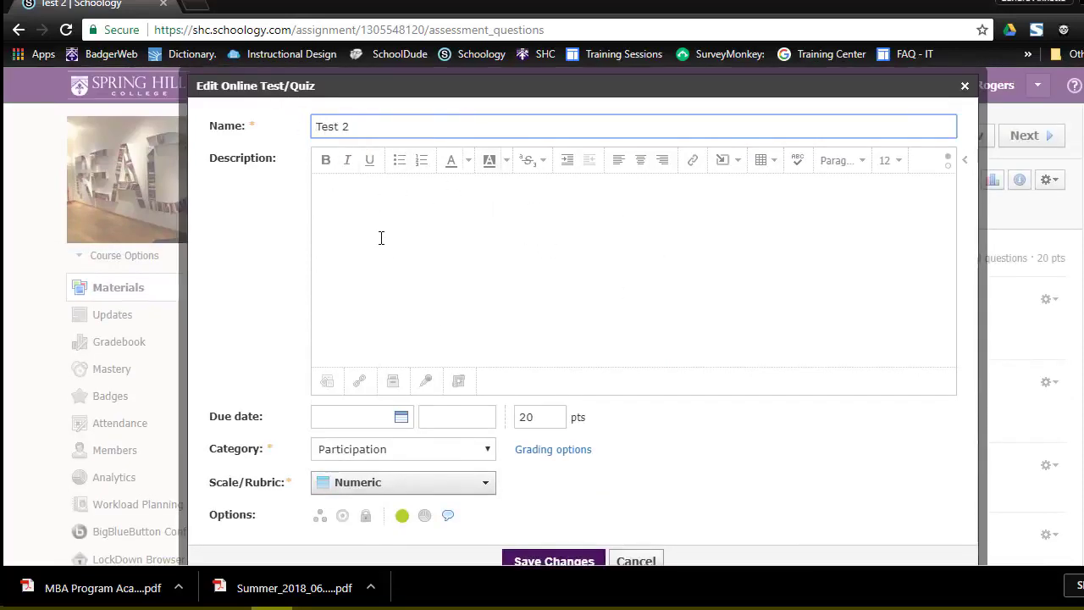
scroll(630, 313, down, 2)
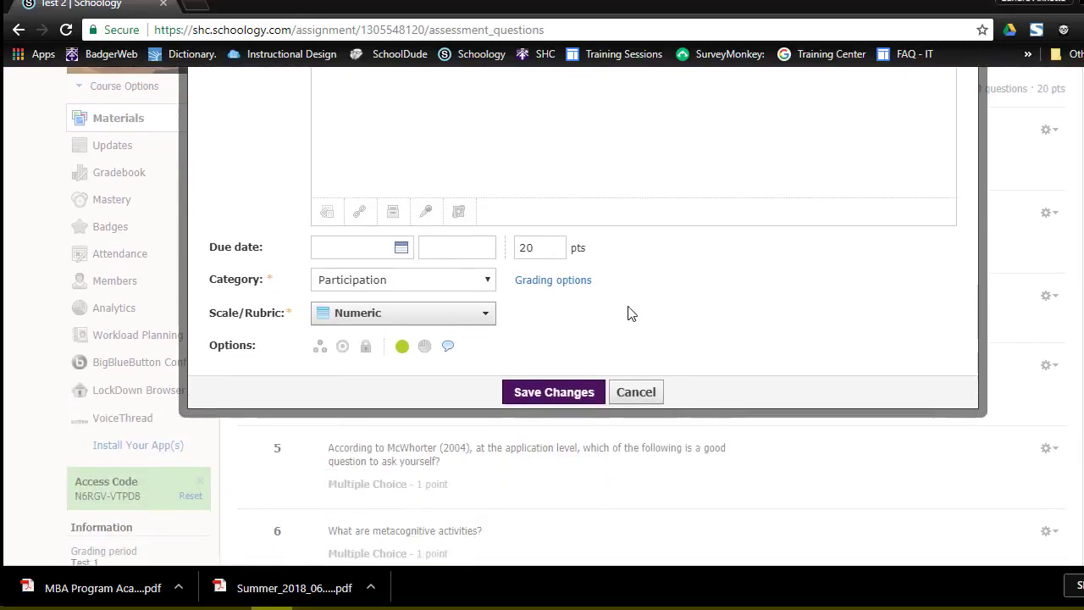
Step: Try individually assigning Test 2 to one student, and discard the changes
click(321, 351)
scroll(633, 430, down, 2)
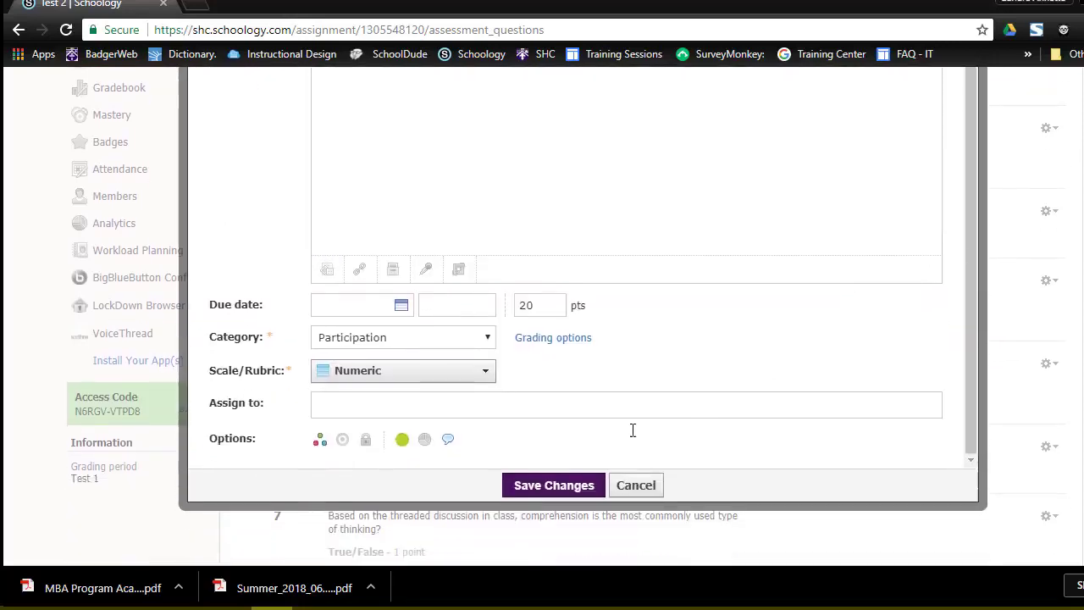
click(322, 406)
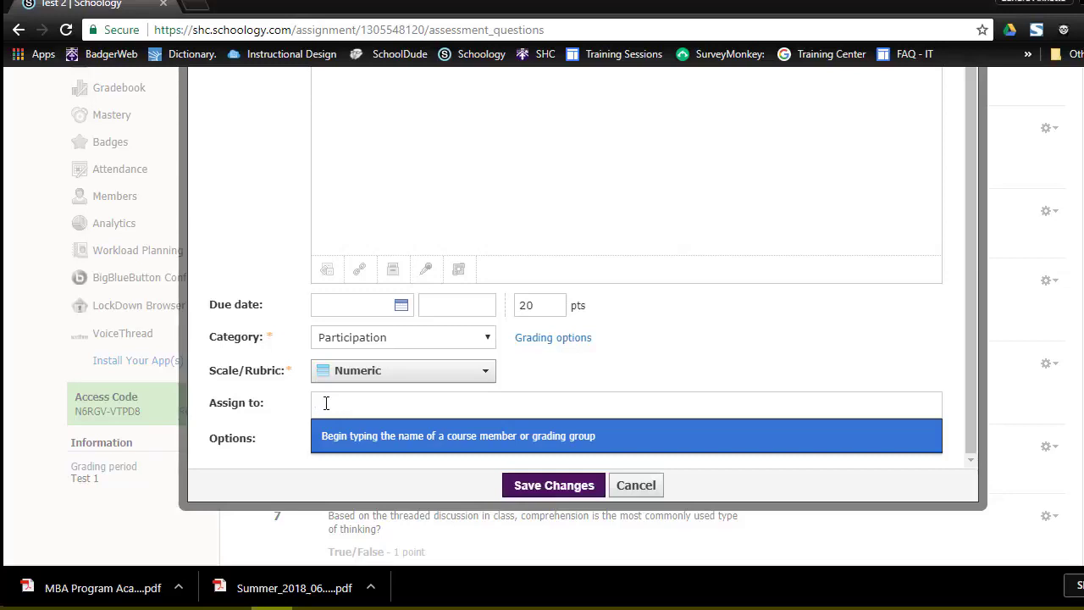
text(s)
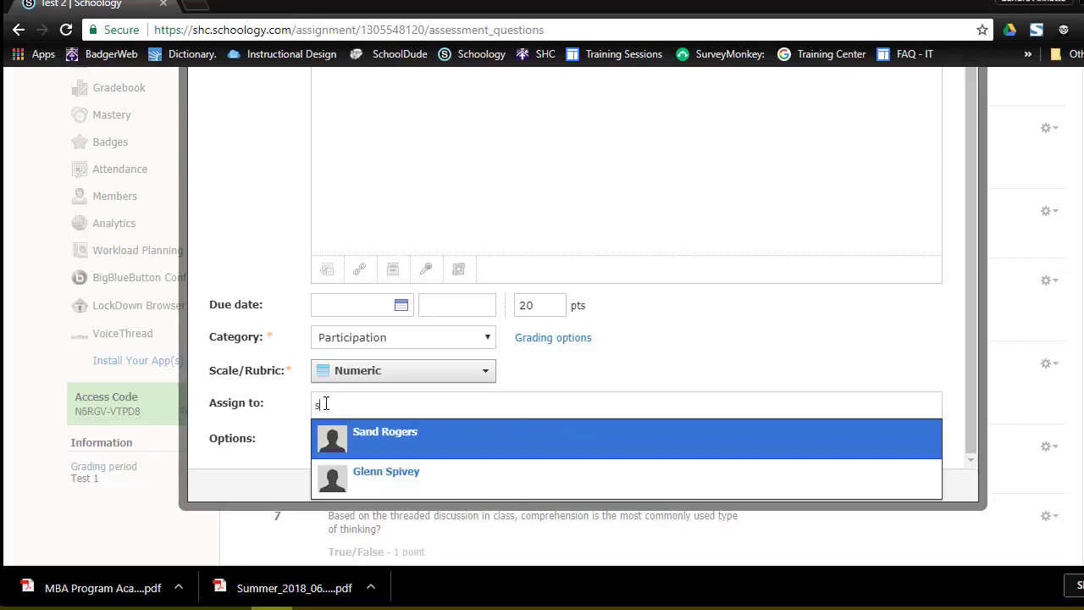
click(380, 440)
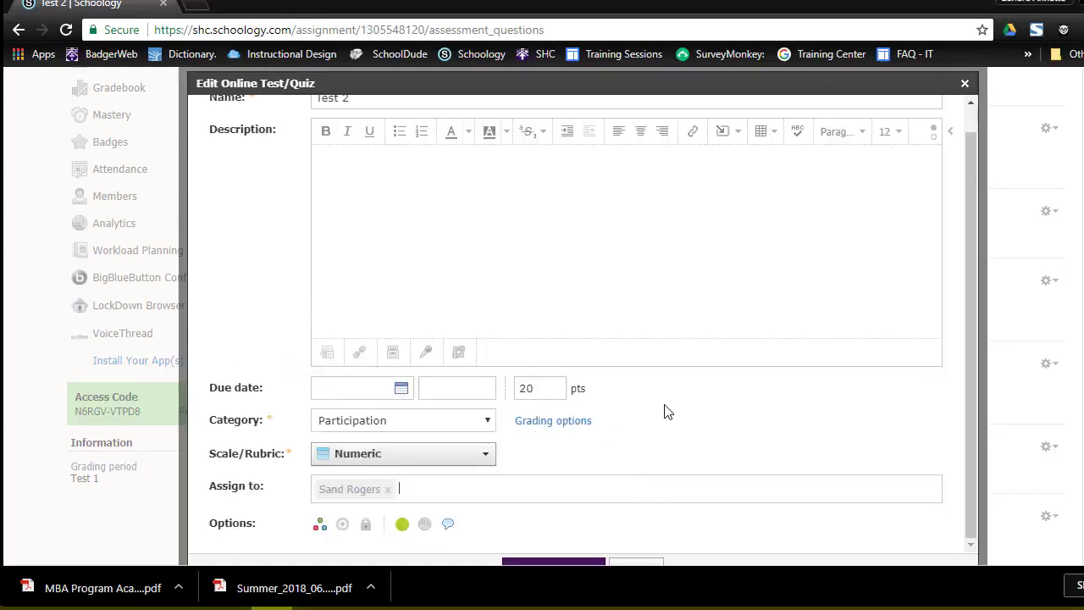
scroll(665, 404, up, 1)
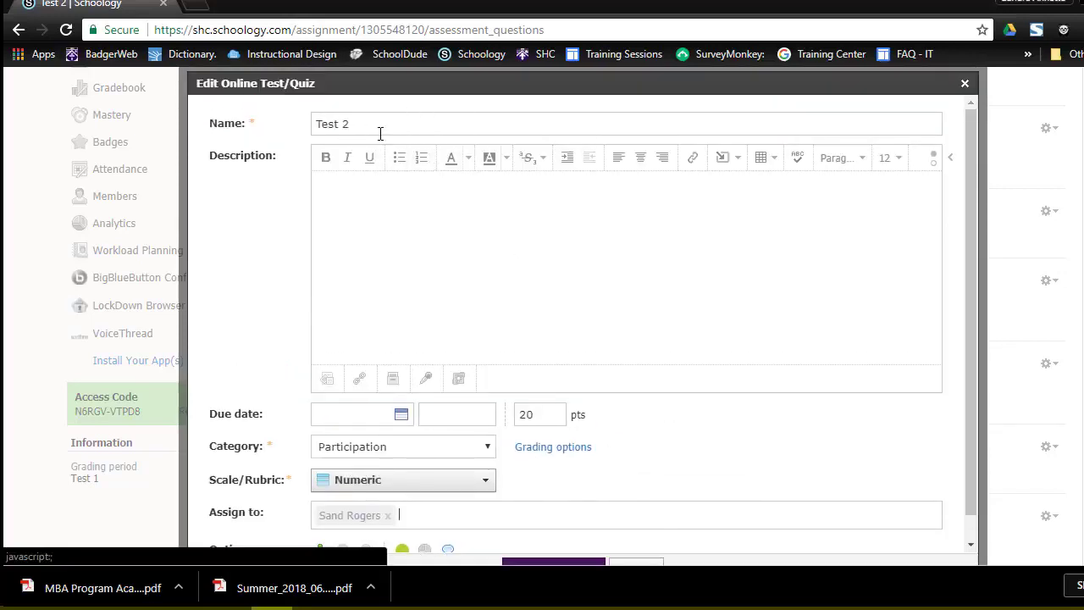
scroll(629, 303, down, 1)
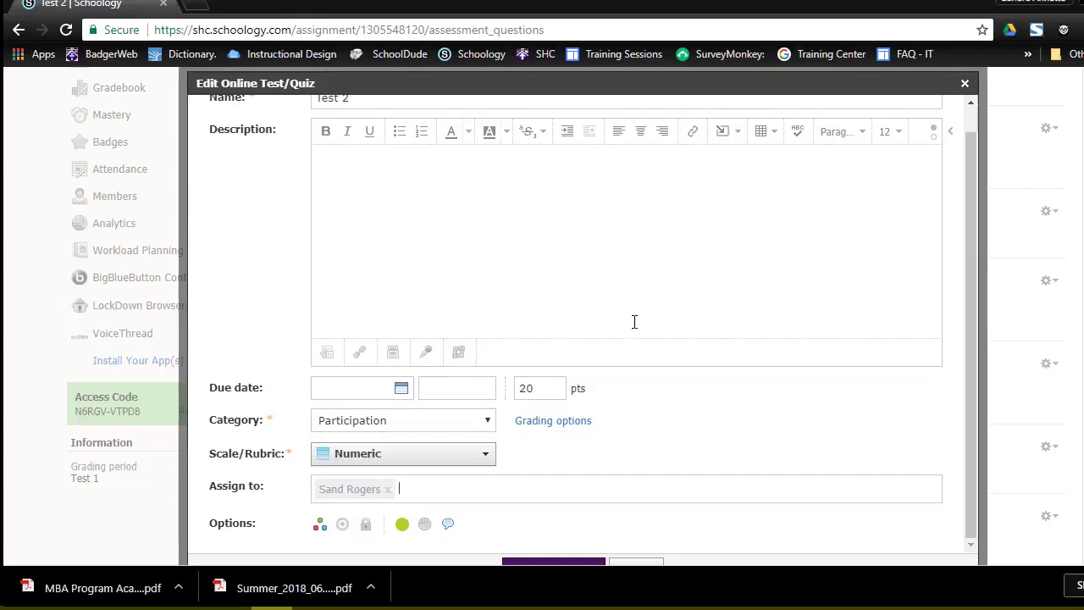
scroll(678, 424, down, 3)
click(639, 401)
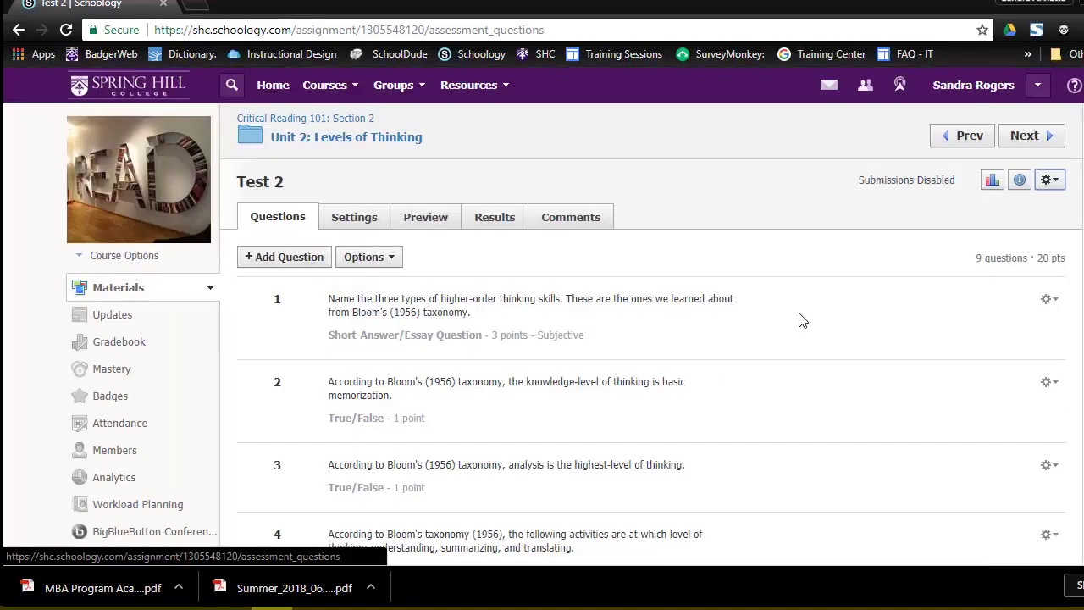
Step: Return to the Unit 2 folder and save a copy of Test 2 to the Critical Reading 101: Section 2 folder in the Home resources collection
click(364, 138)
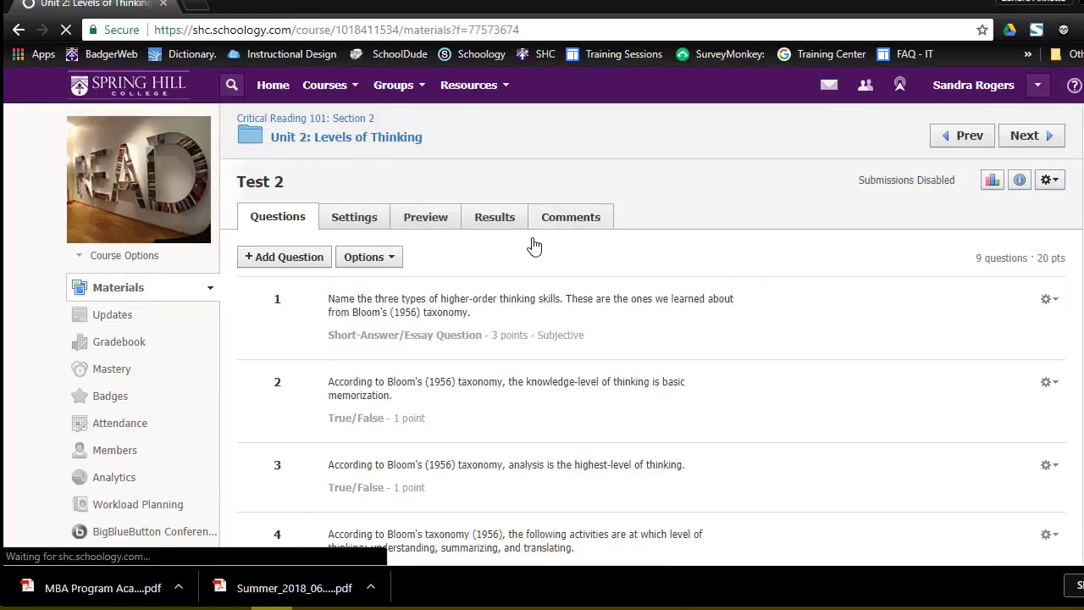
scroll(542, 237, down, 2)
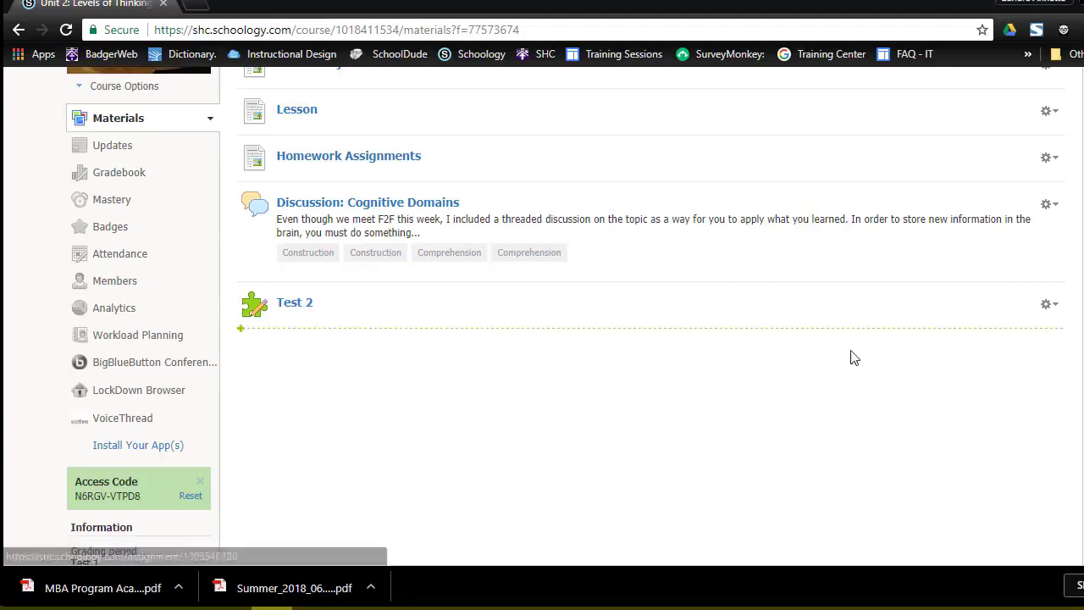
click(1050, 304)
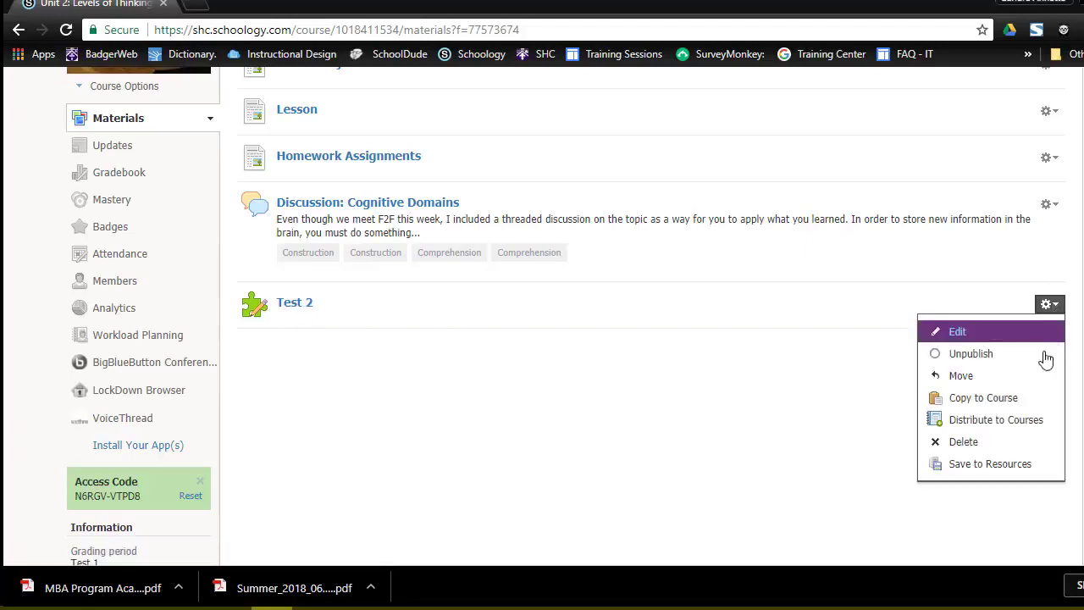
click(1004, 466)
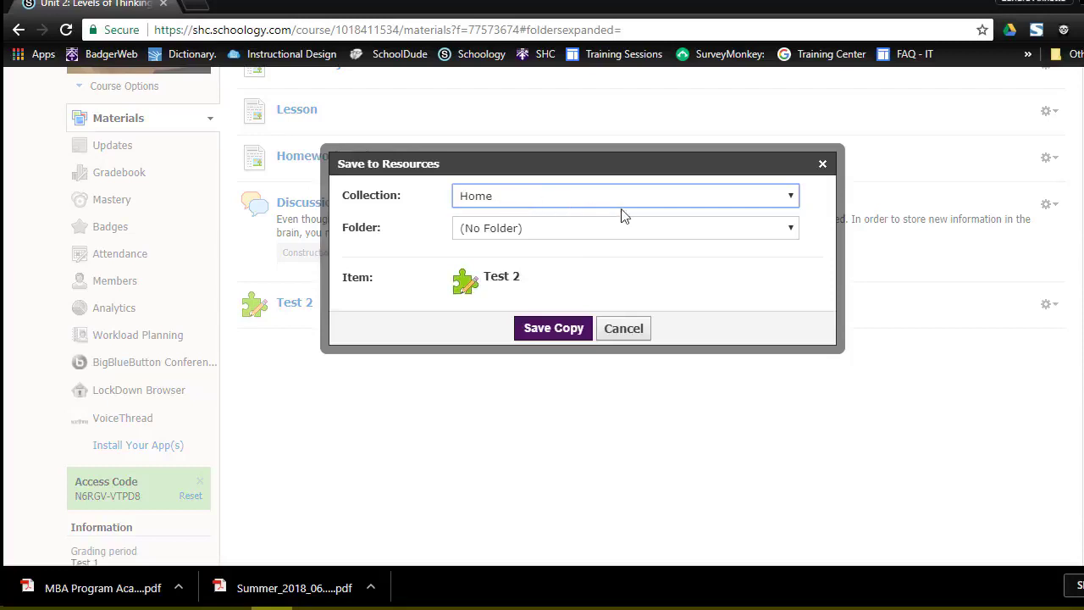
click(787, 230)
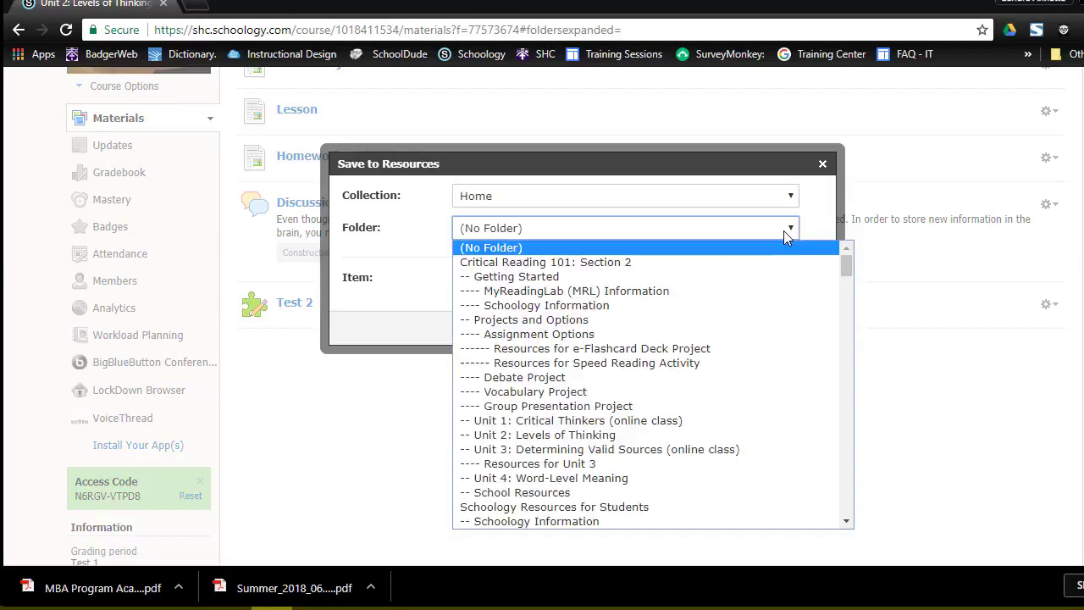
click(760, 263)
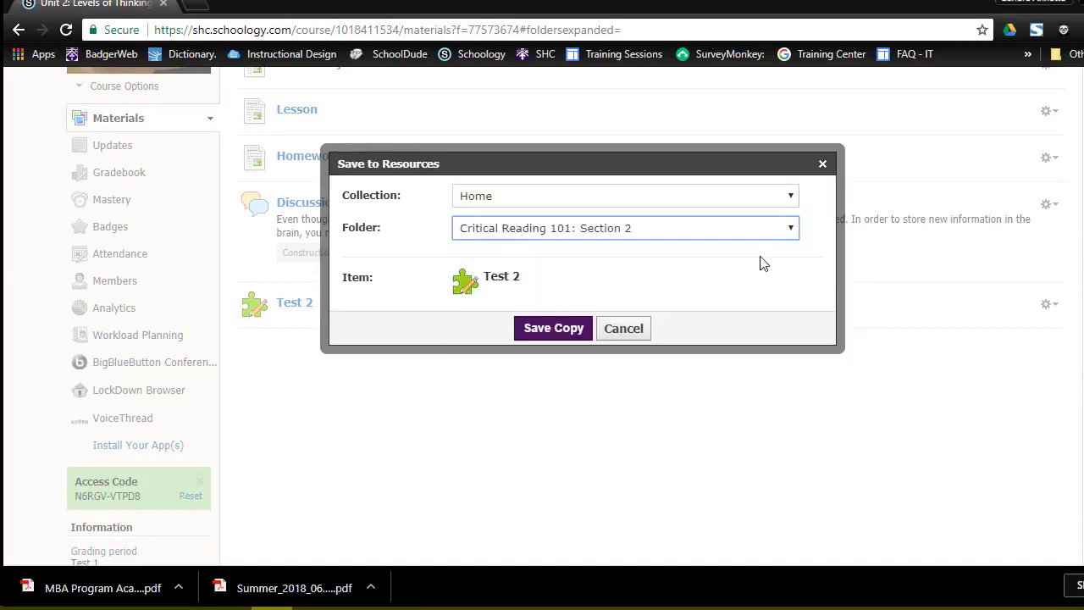
click(551, 328)
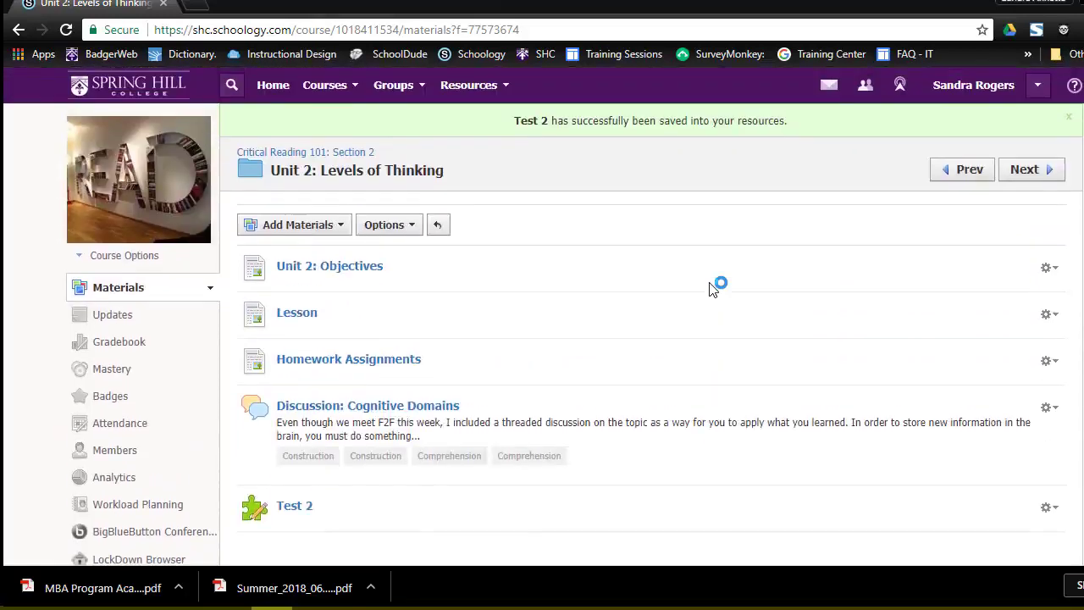
Step: Import Test 2 from the Critical Reading 101: Section 2 resources folder into the Unit 2 folder, below the existing Test 2
scroll(711, 288, down, 3)
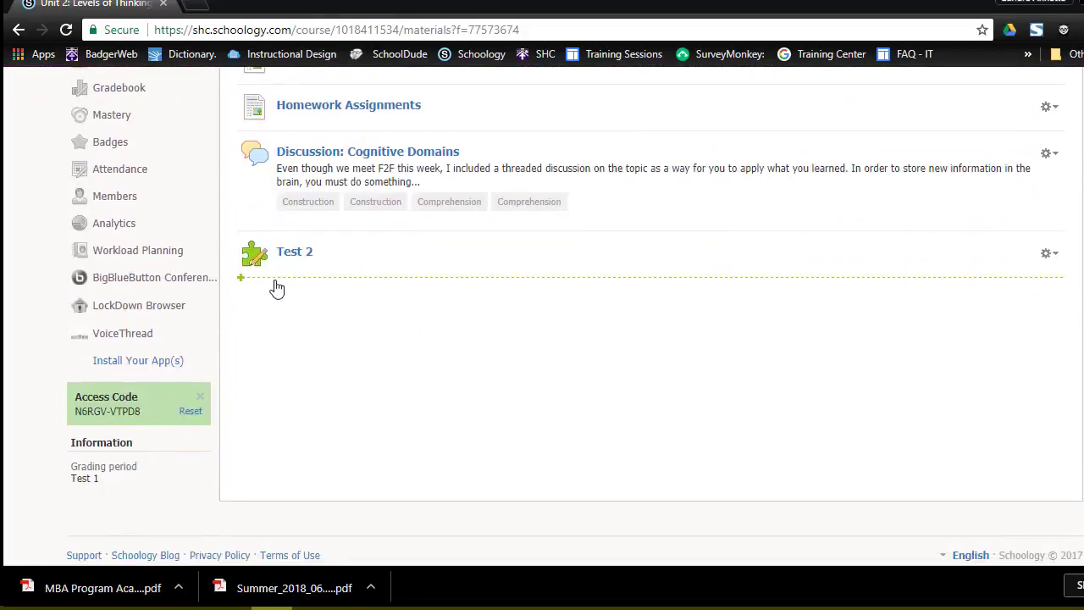
click(274, 286)
click(284, 500)
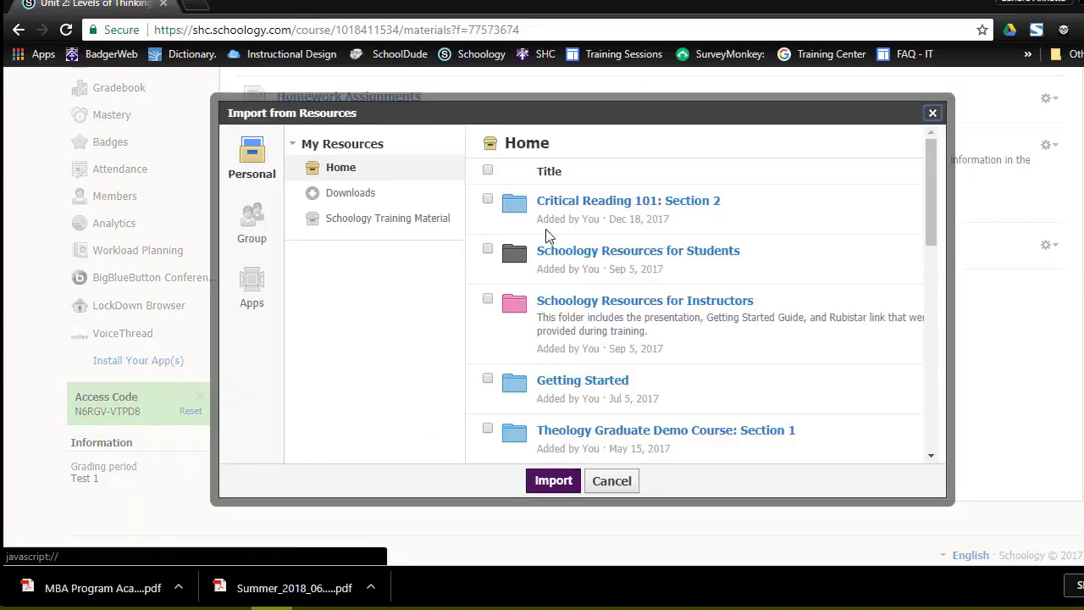
click(586, 204)
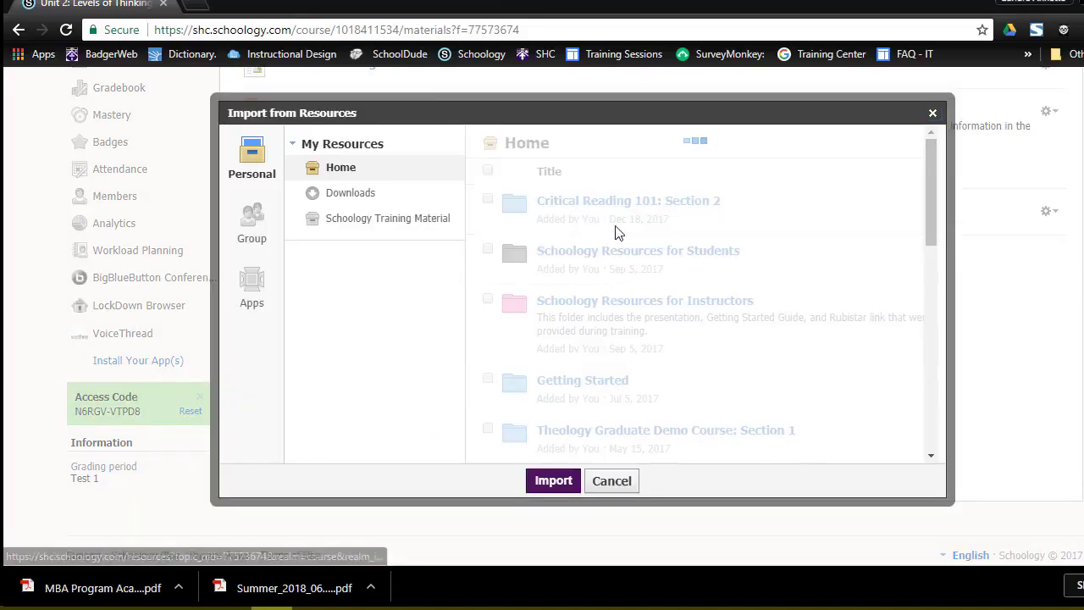
scroll(615, 231, down, 10)
scroll(614, 226, down, 1)
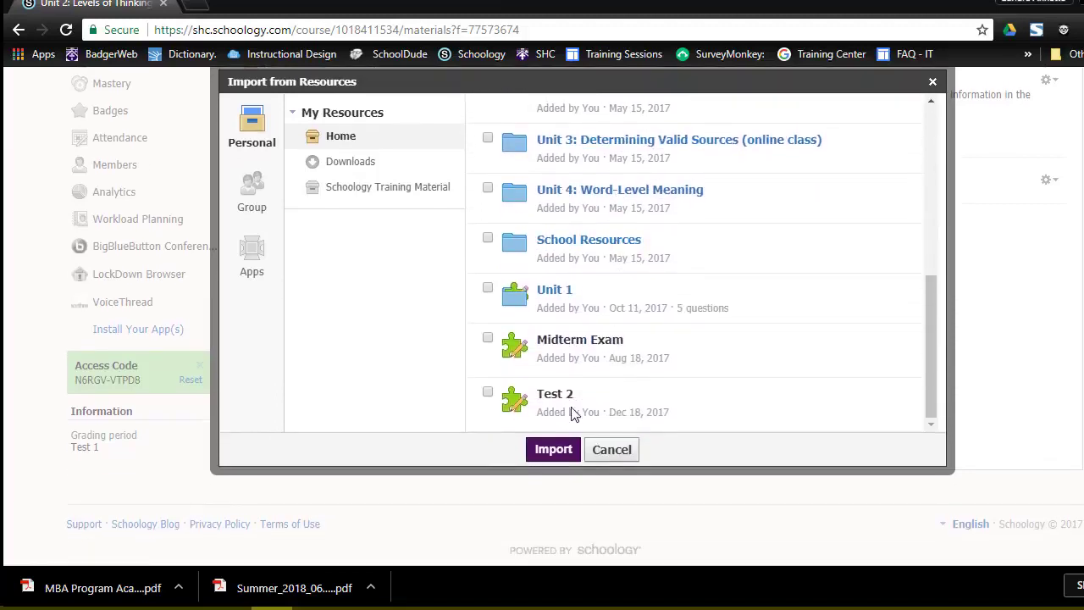
click(488, 393)
click(553, 449)
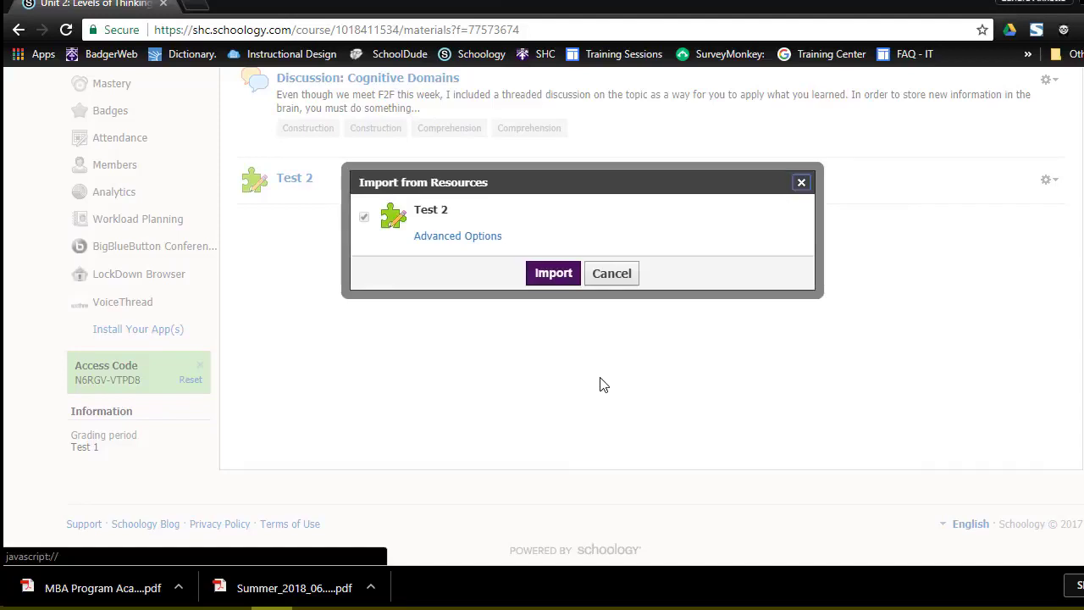
click(552, 275)
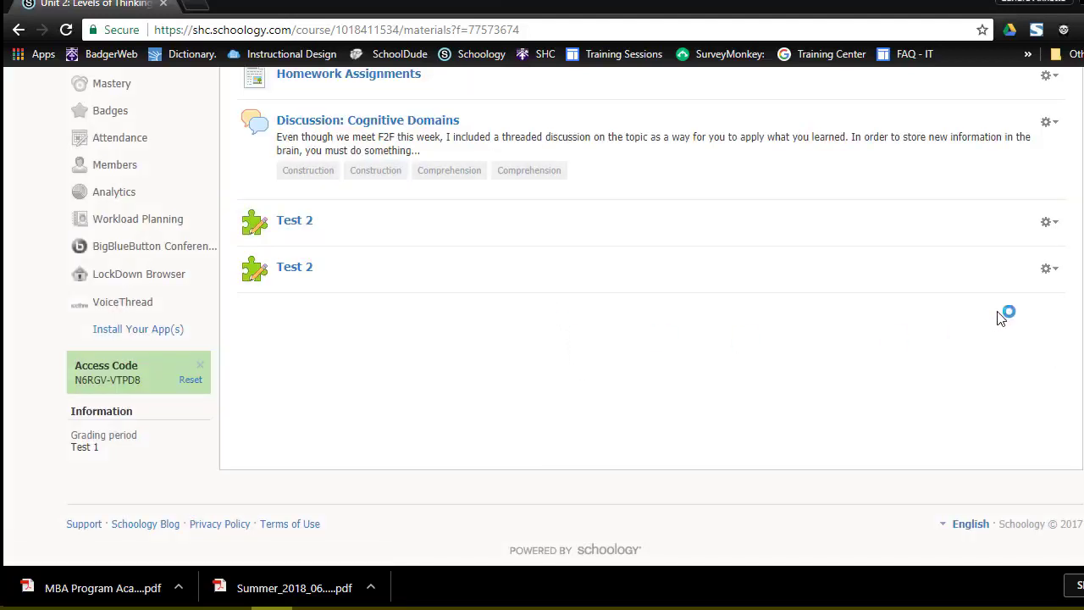
Step: Open the imported Test 2 copy for editing and rename it "Test 2 with Accommodations"
click(1047, 271)
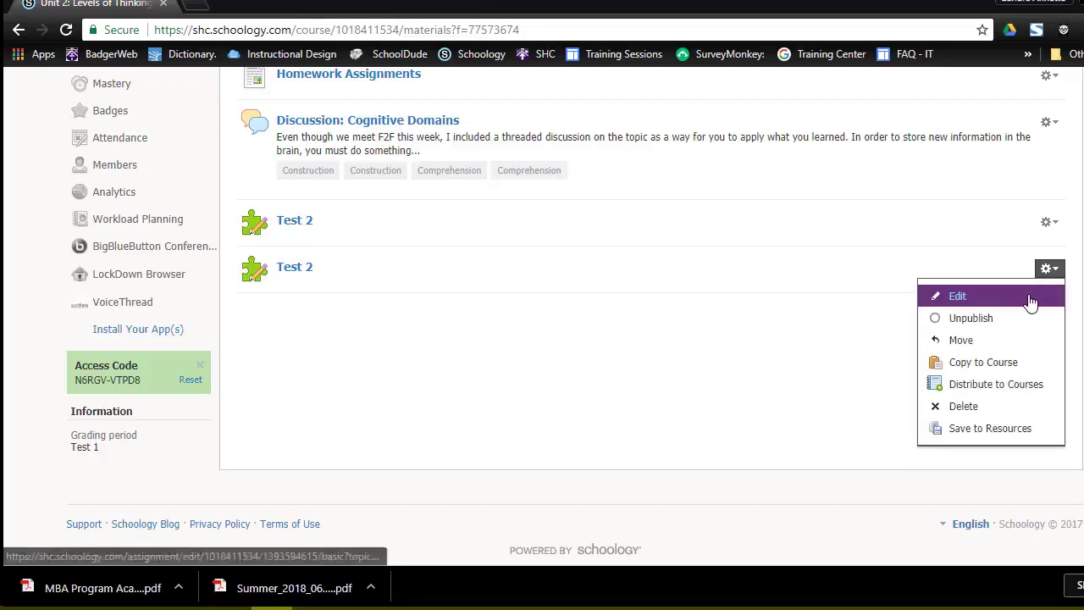
click(1028, 298)
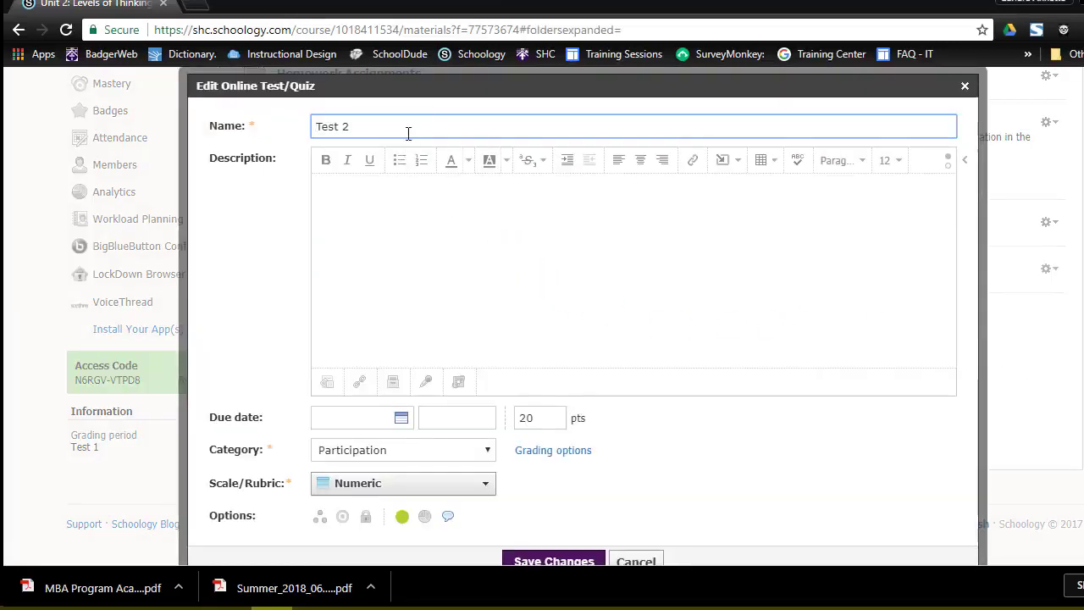
click(408, 127)
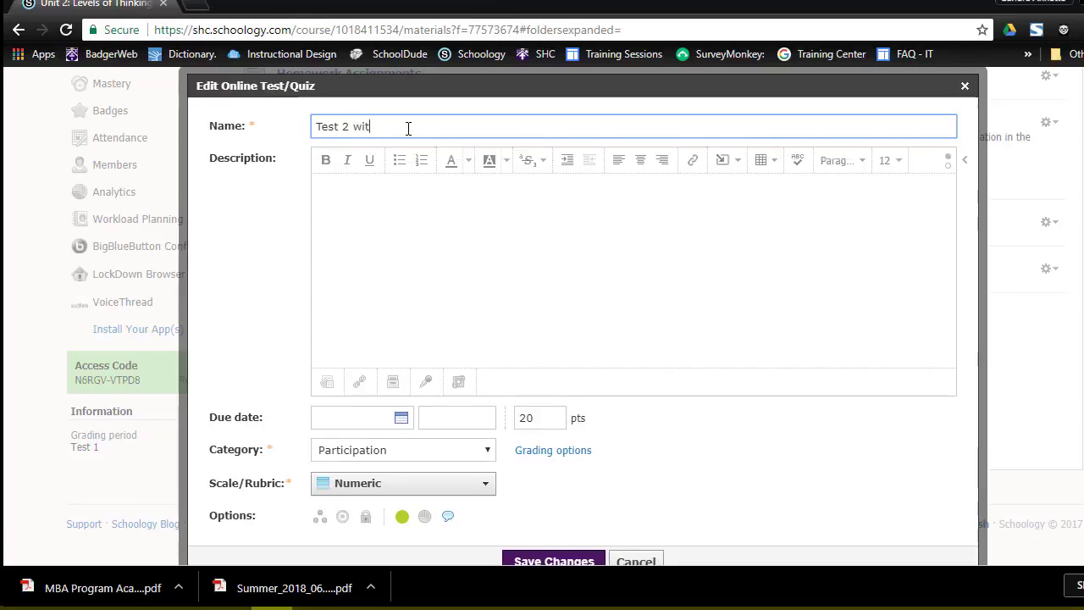
text(with Acco)
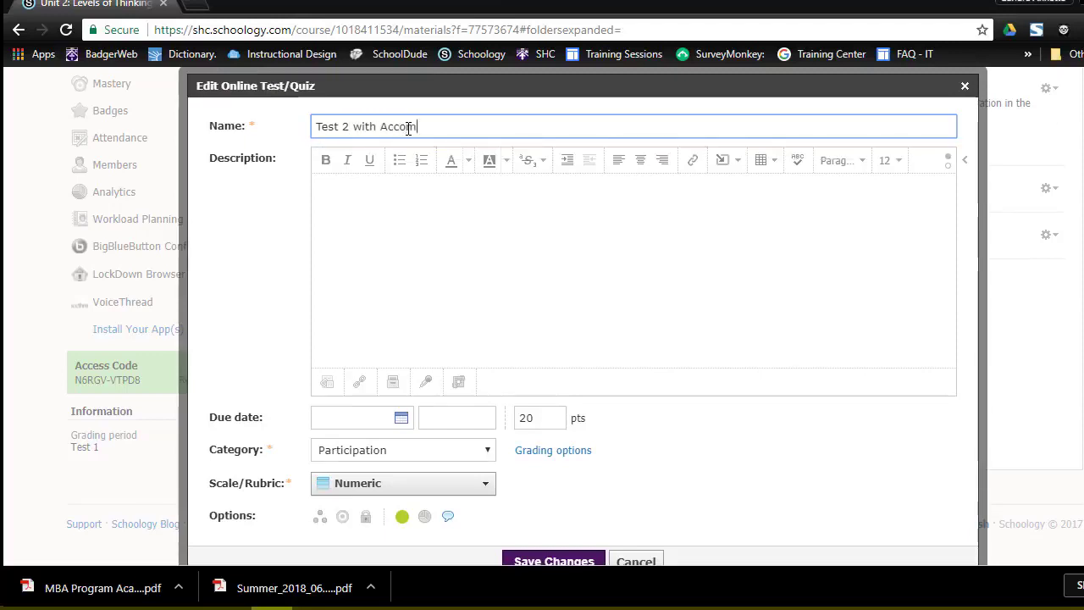
text(mmodations)
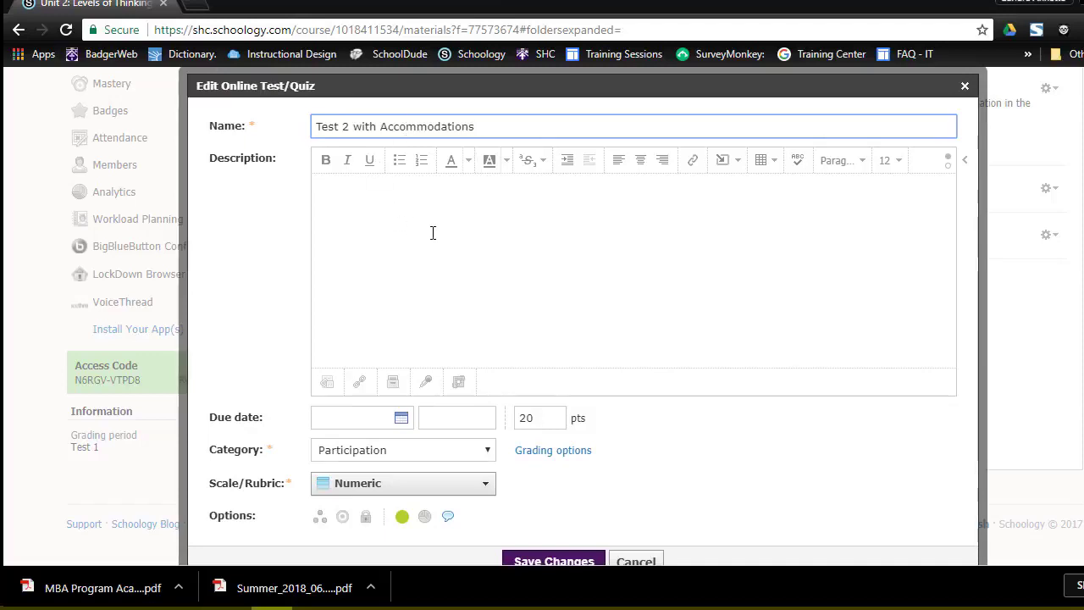
Step: Individually assign Test 2 with Accommodations to one student and save the changes
click(320, 519)
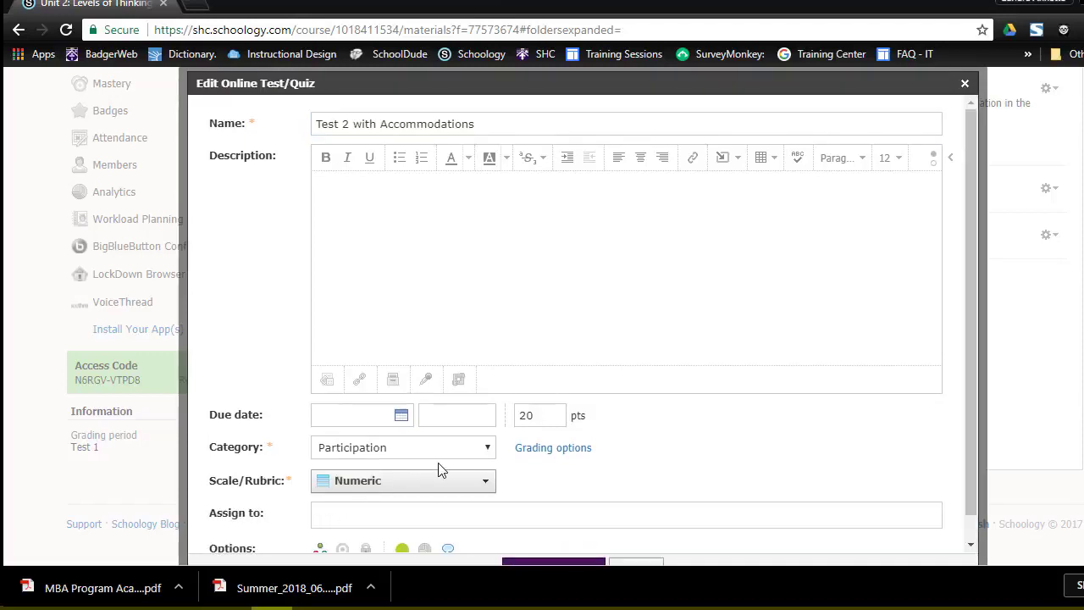
scroll(331, 481, down, 1)
click(326, 482)
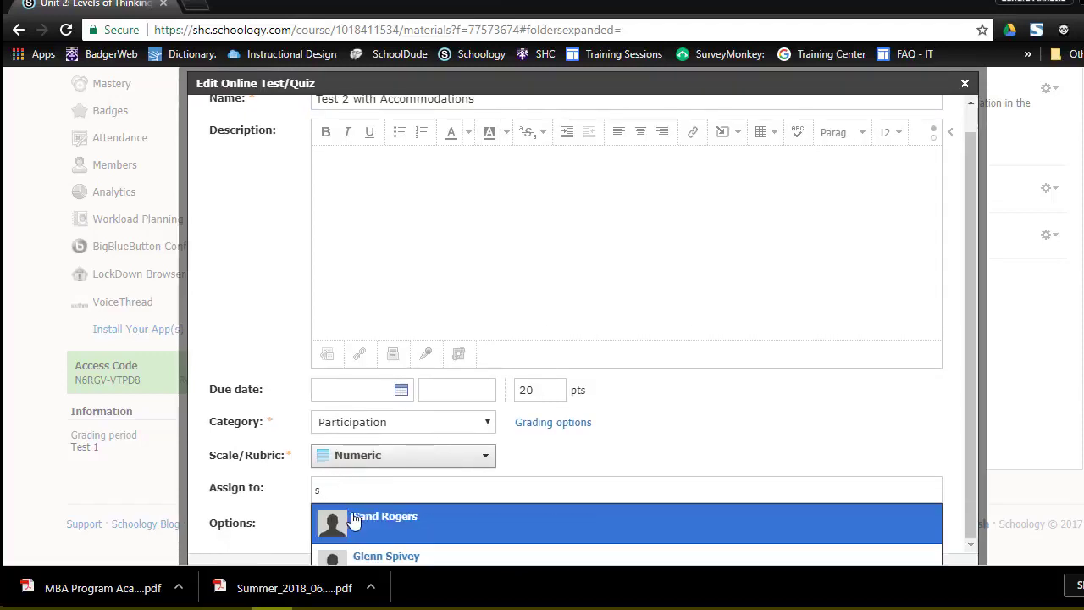
click(324, 515)
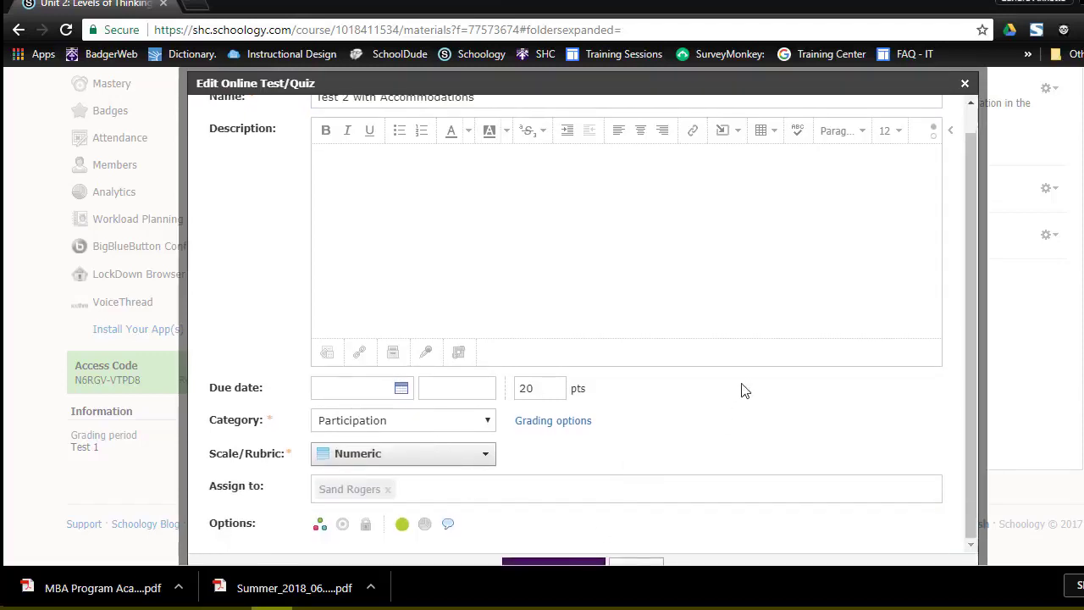
scroll(741, 394, down, 1)
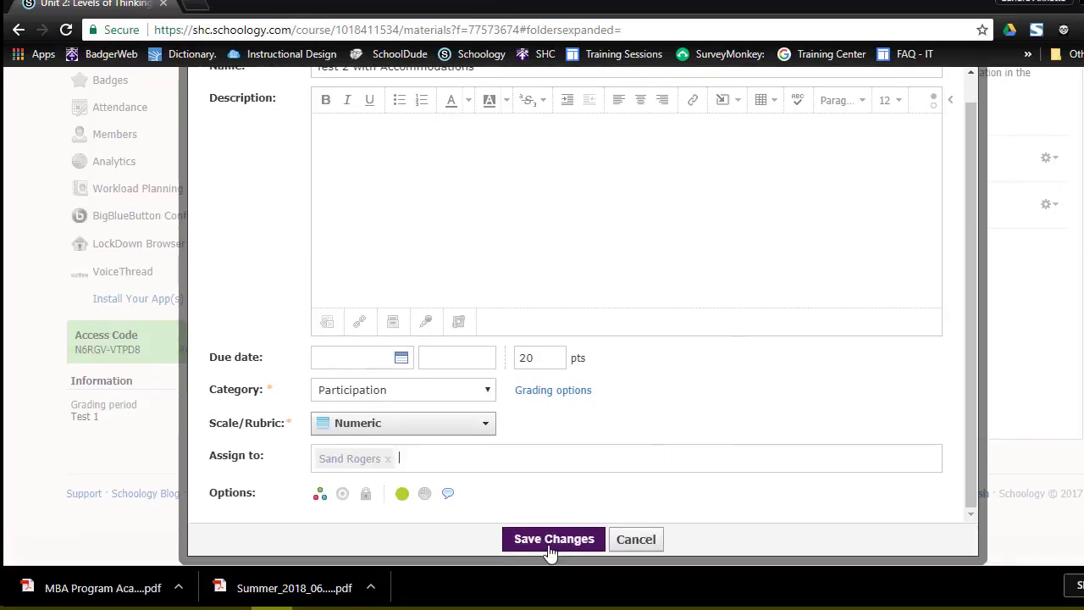
scroll(708, 322, up, 1)
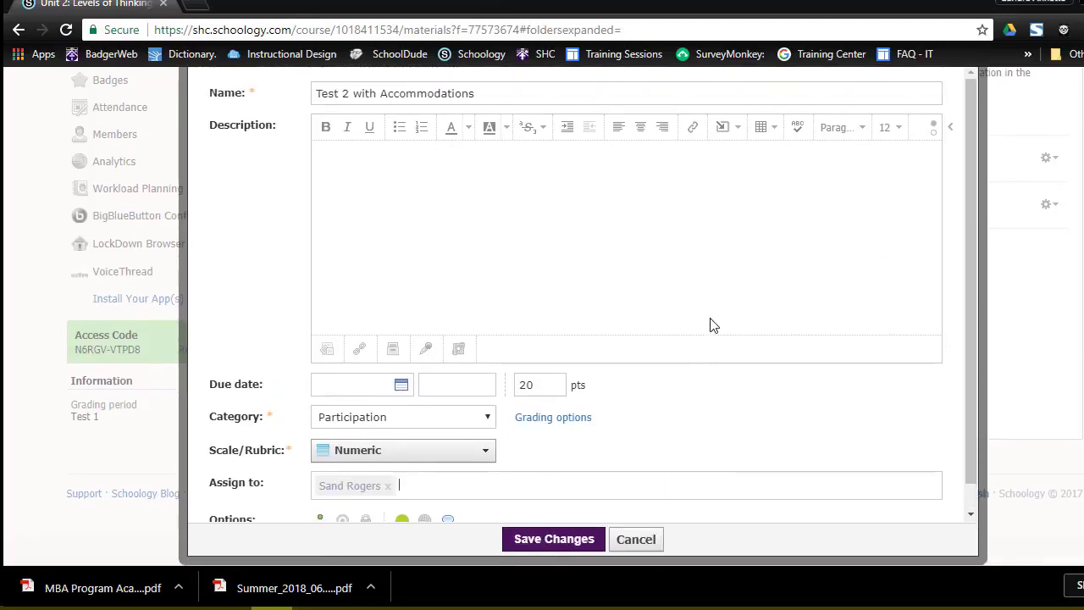
scroll(592, 515, down, 1)
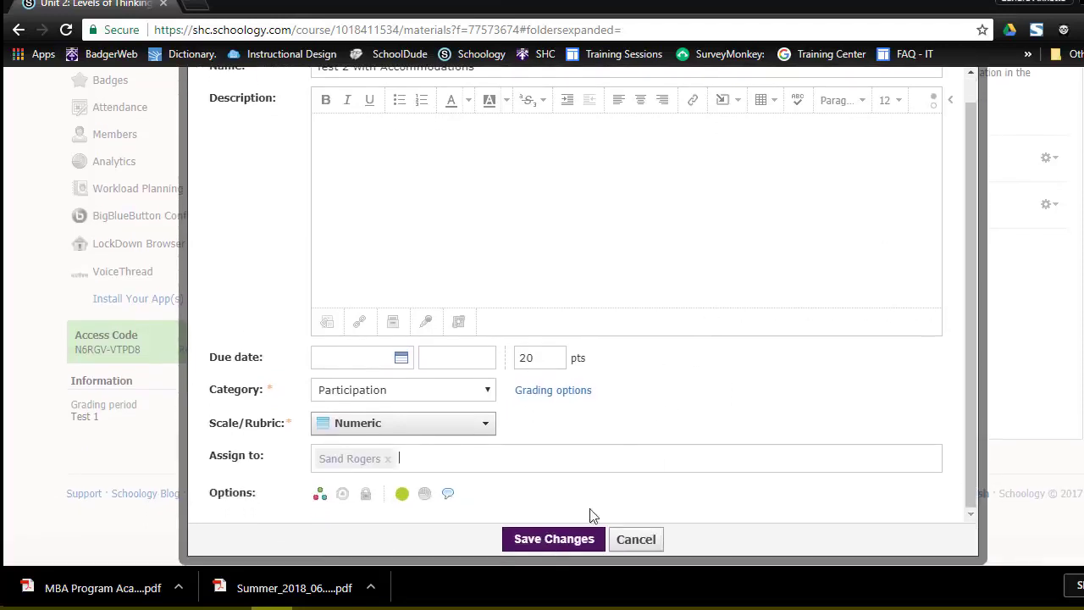
click(554, 539)
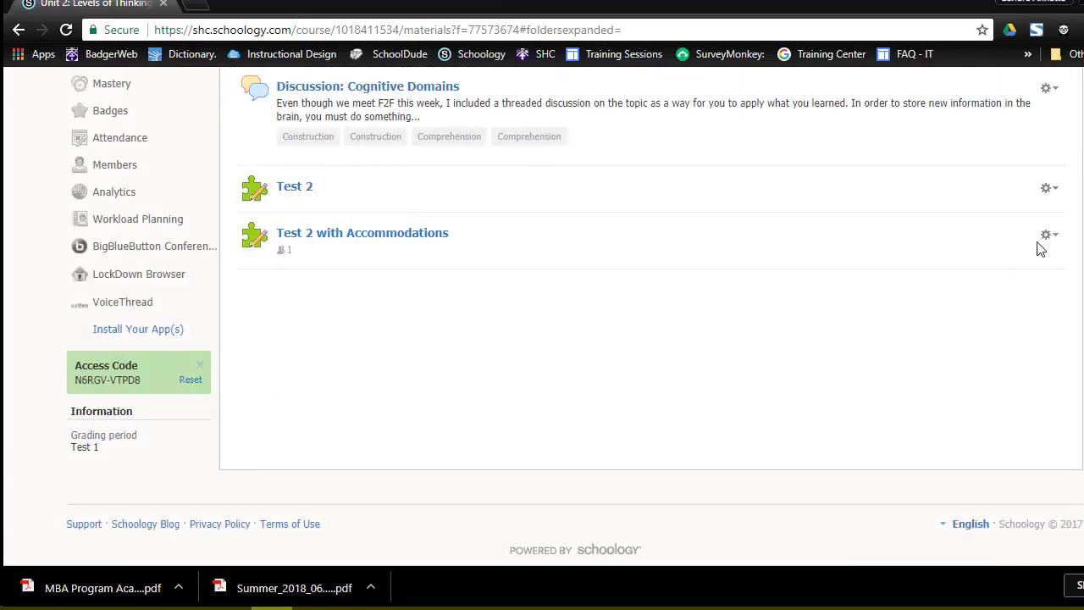
Step: Open Test 2 with Accommodations and review its questions, submission settings and time limit choices
click(374, 241)
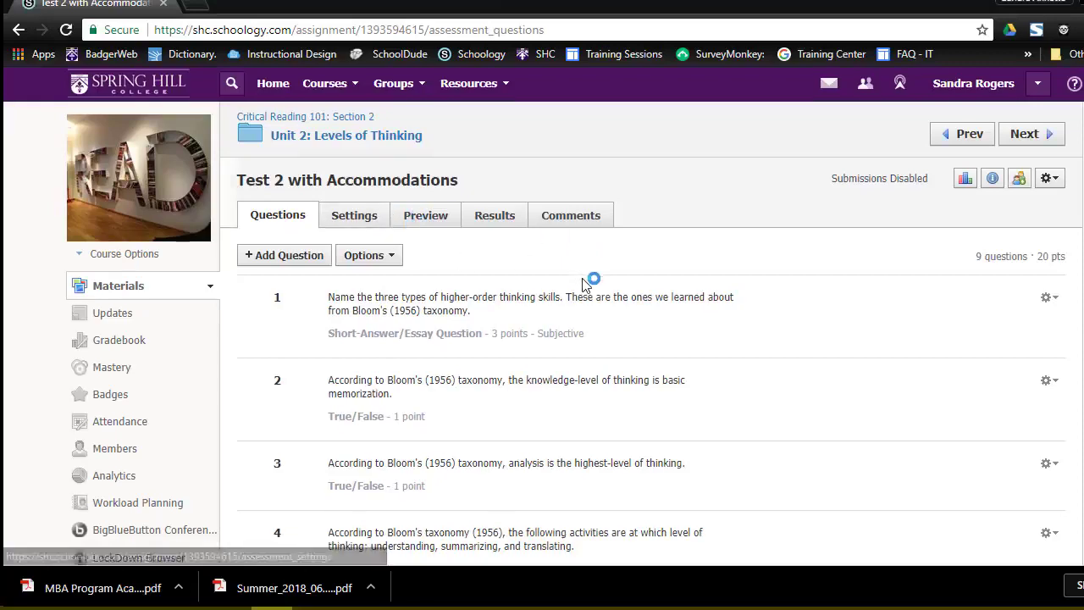
scroll(583, 283, down, 5)
scroll(582, 284, up, 4)
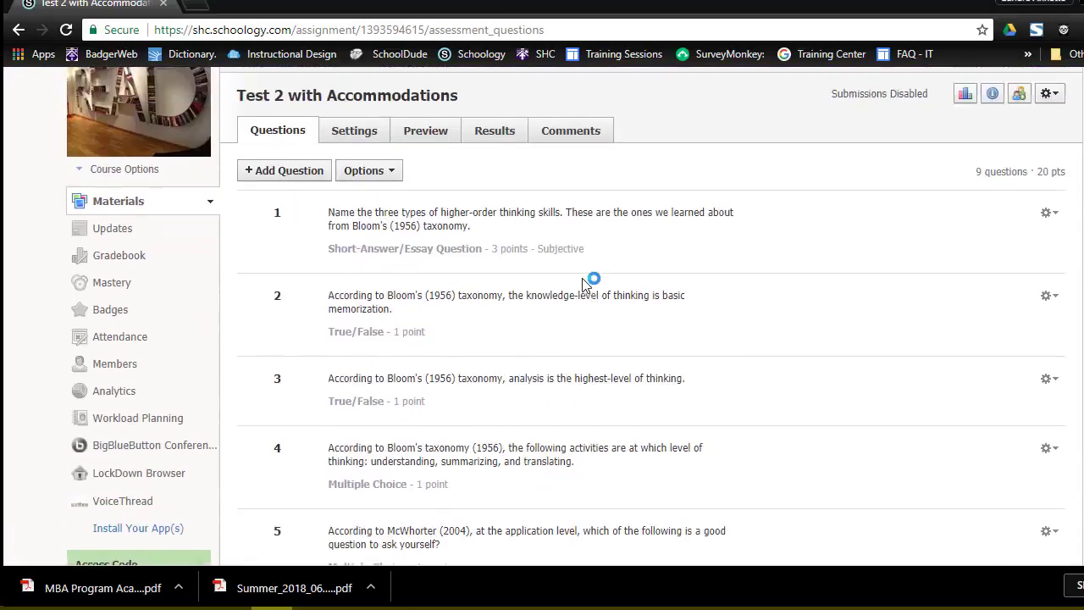
scroll(583, 284, up, 2)
click(355, 181)
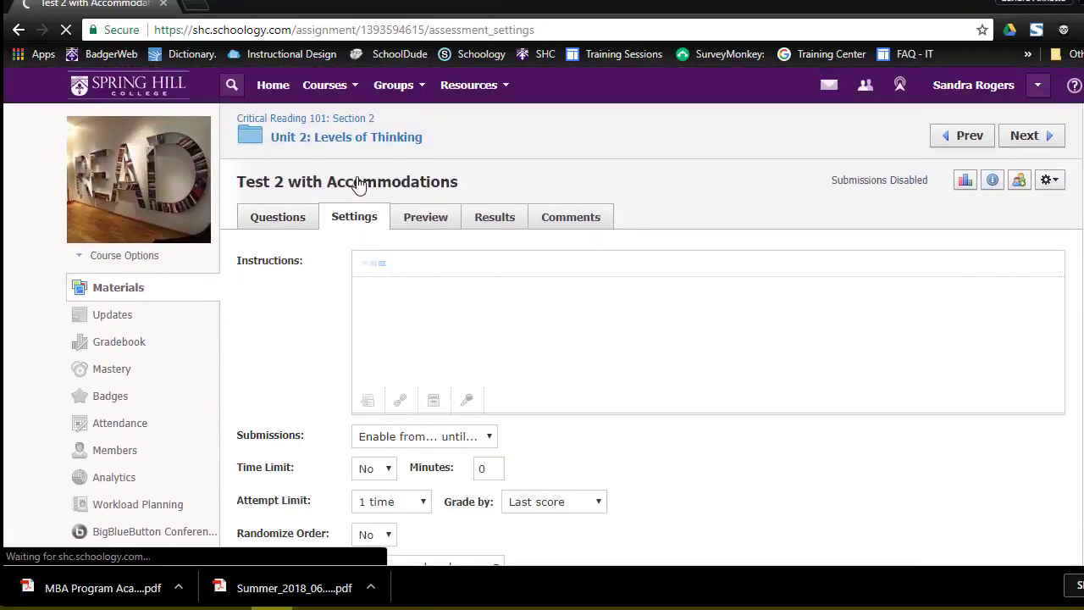
scroll(459, 429, down, 3)
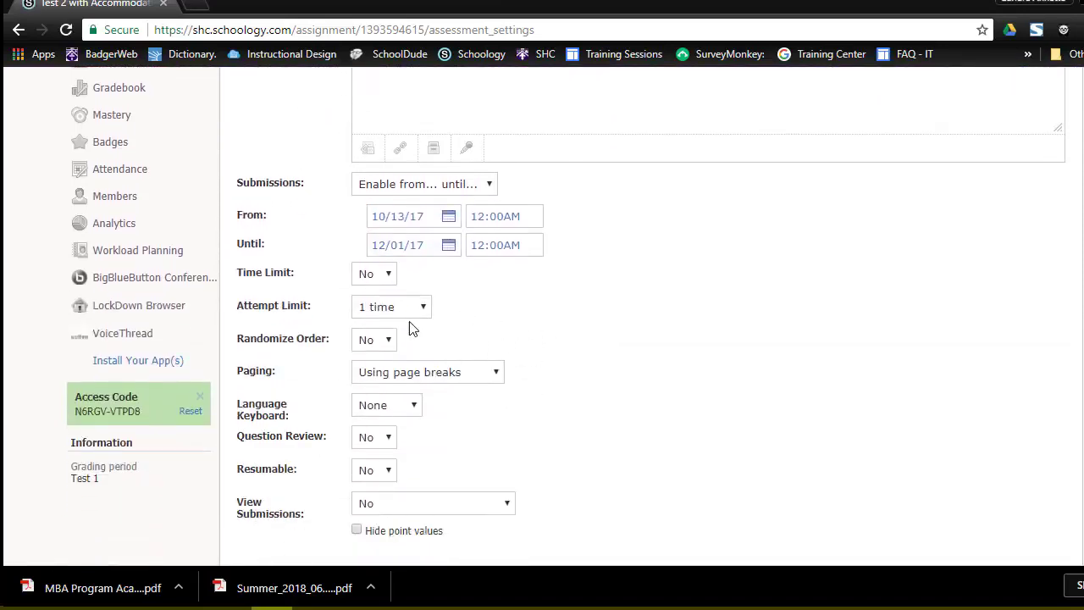
click(388, 276)
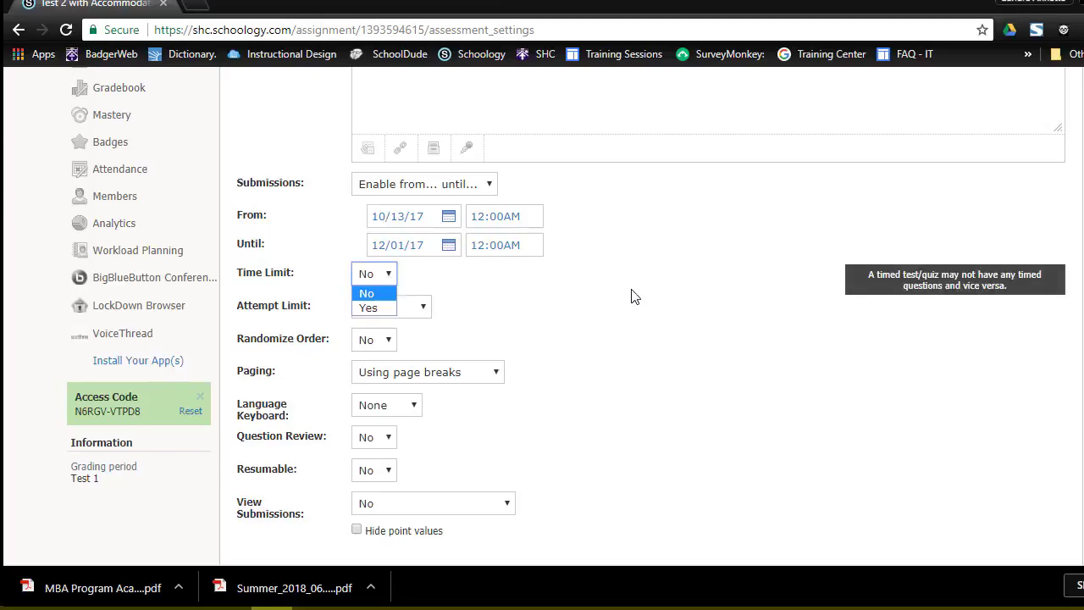
Step: Return to the course materials, expand the Unit 1 and Unit 2 folders, and open the Cognitive Domains discussion
scroll(632, 295, up, 3)
click(343, 119)
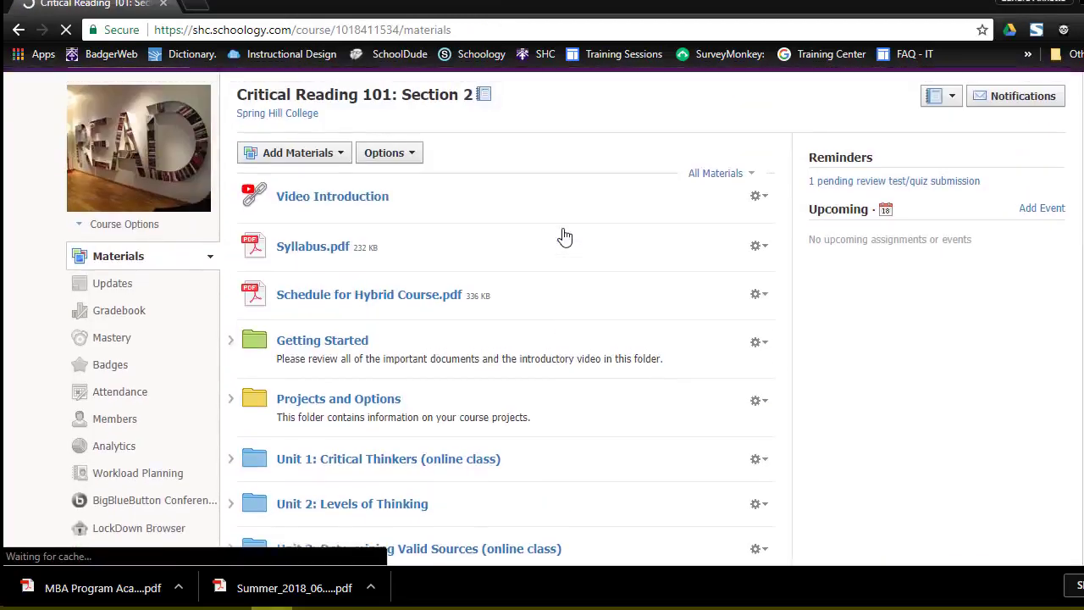
scroll(547, 271, down, 1)
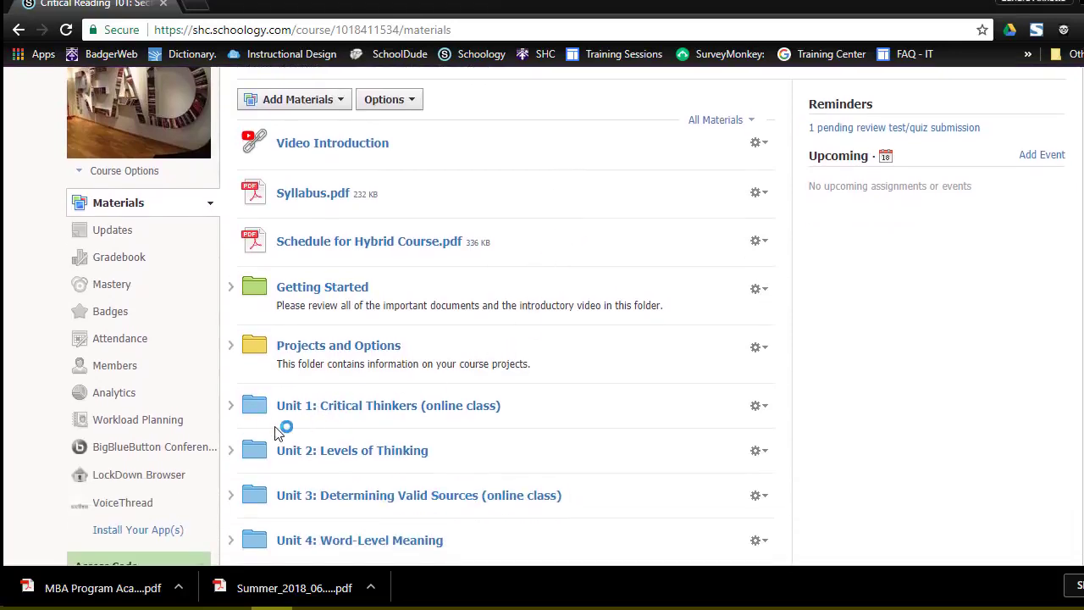
click(230, 407)
scroll(230, 406, down, 3)
click(232, 320)
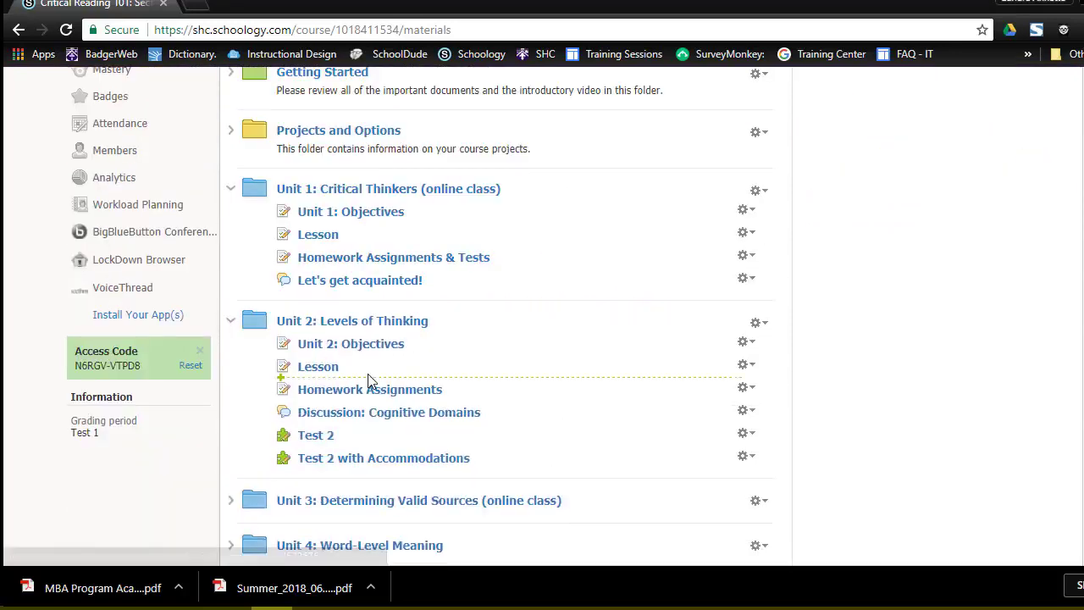
scroll(370, 377, down, 1)
click(385, 335)
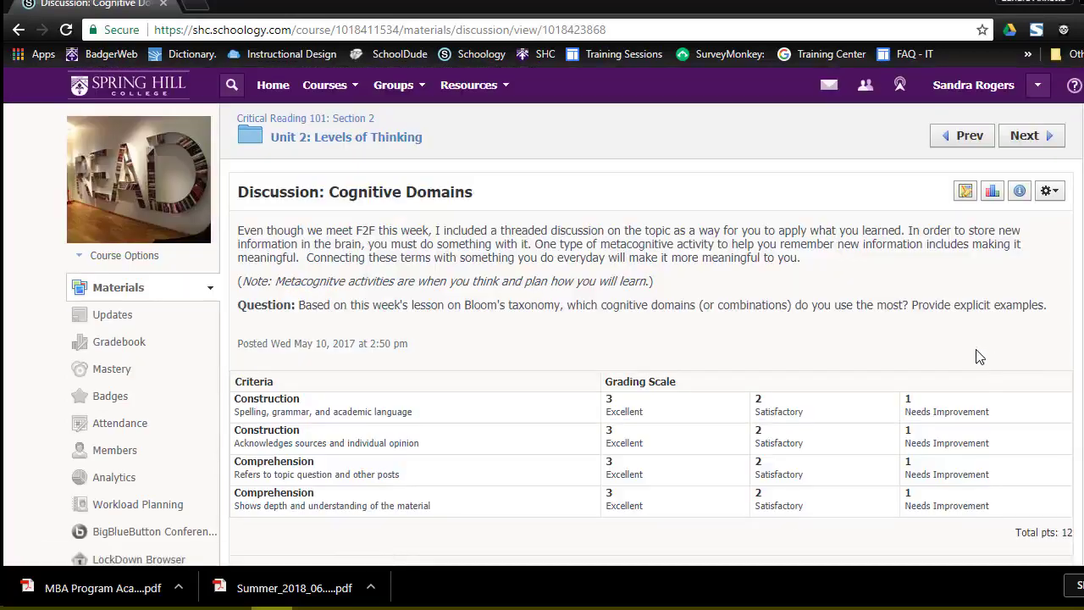
Step: Examine the Cognitive Domains discussion's question, rubric criteria with grading scale, comment area and student posts
scroll(978, 357, down, 1)
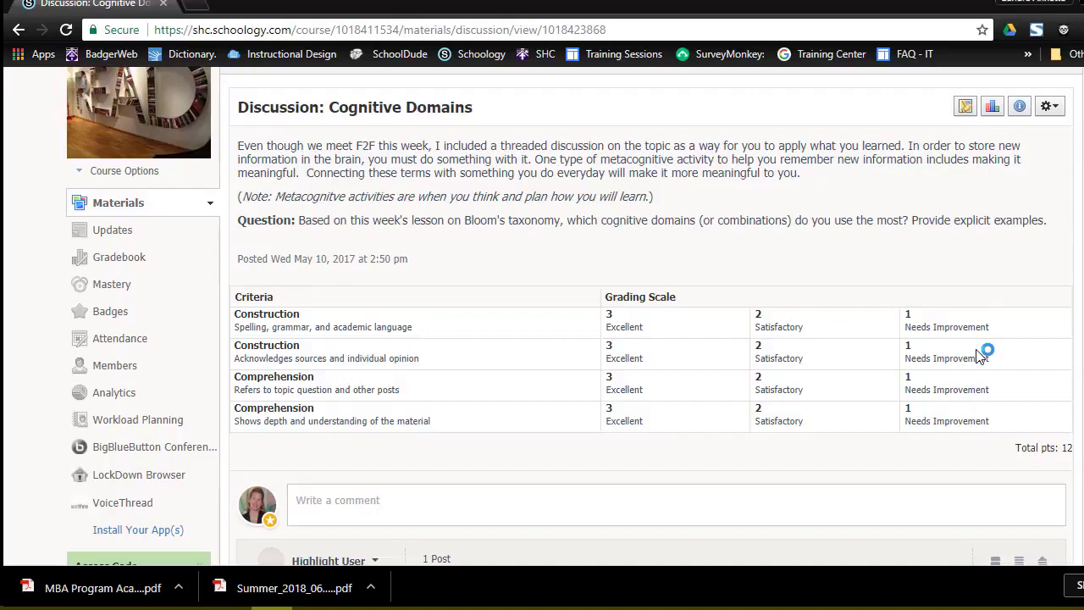
scroll(551, 421, up, 1)
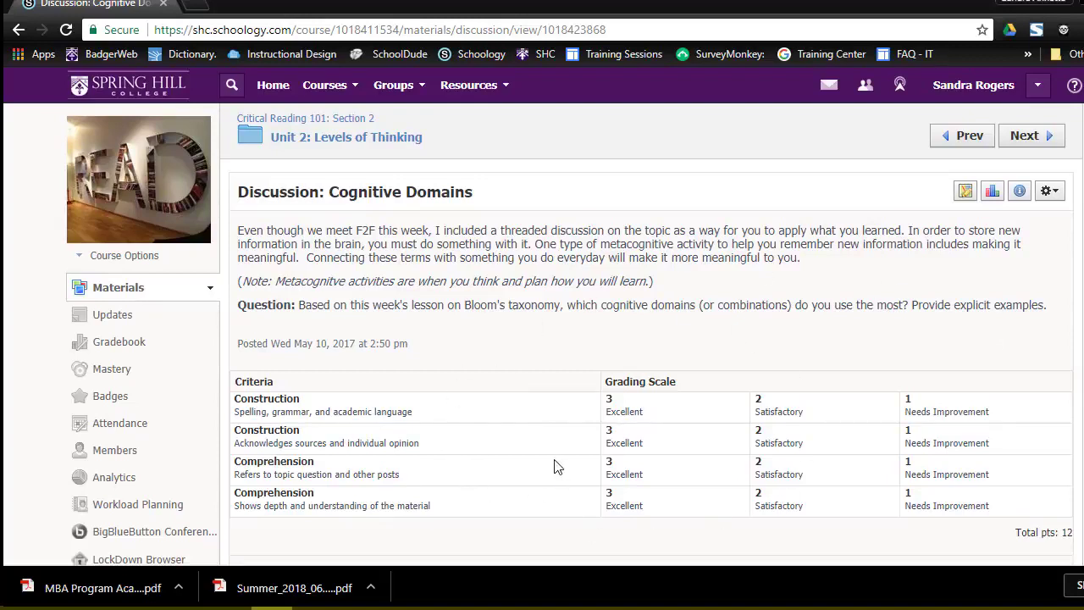
scroll(554, 466, down, 1)
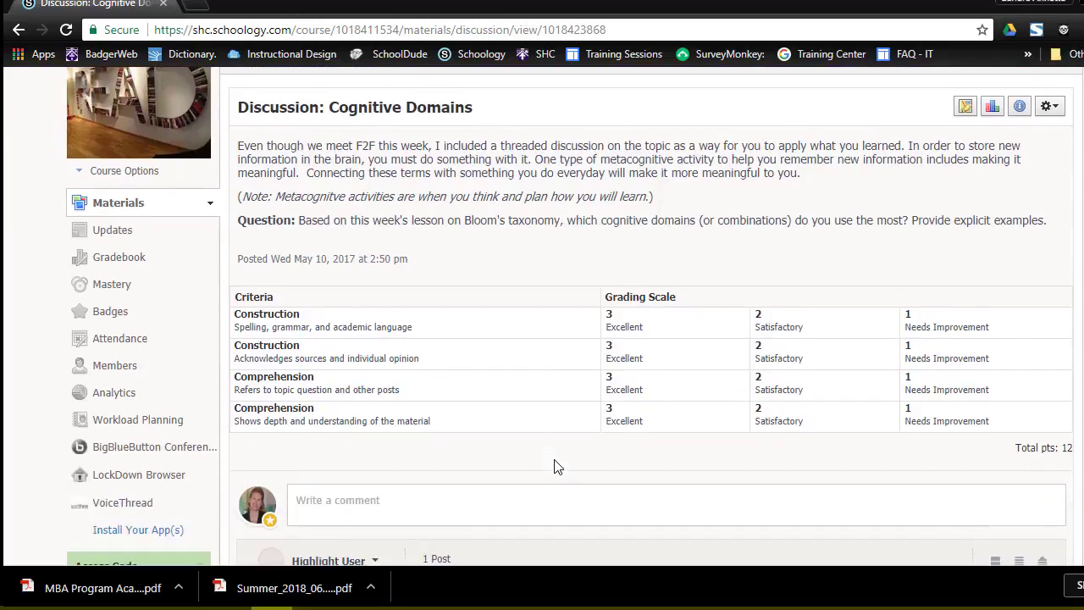
scroll(554, 467, up, 1)
scroll(554, 467, down, 2)
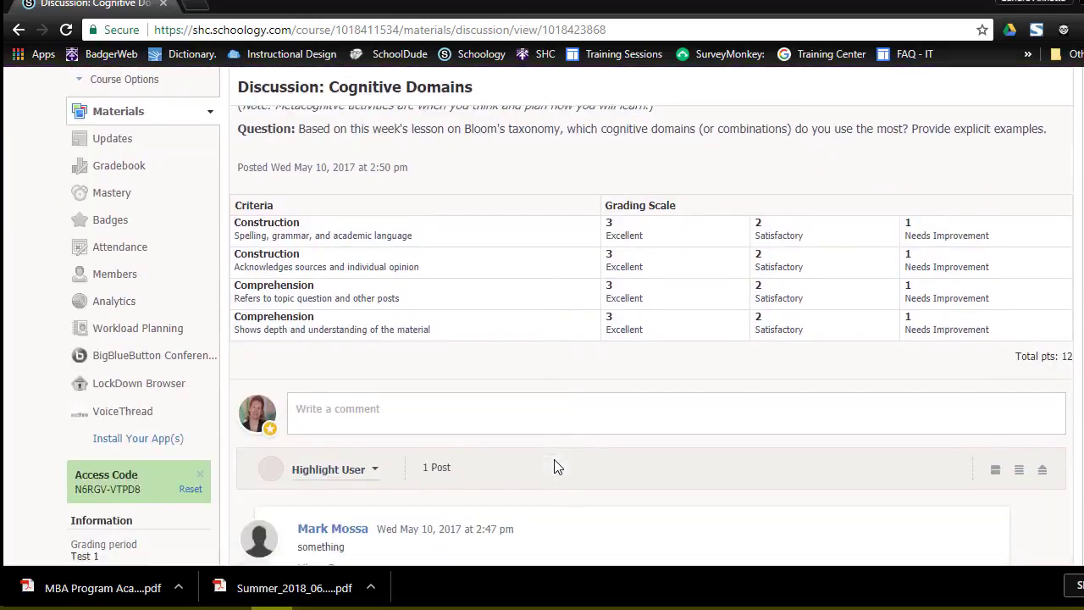
scroll(555, 467, down, 2)
scroll(554, 467, up, 2)
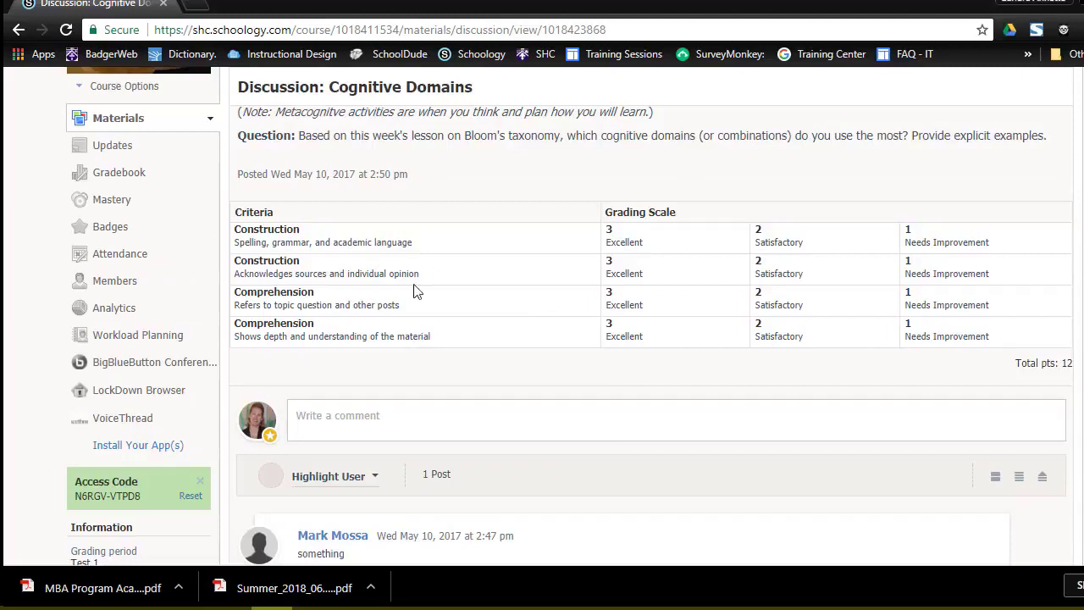
scroll(519, 310, up, 2)
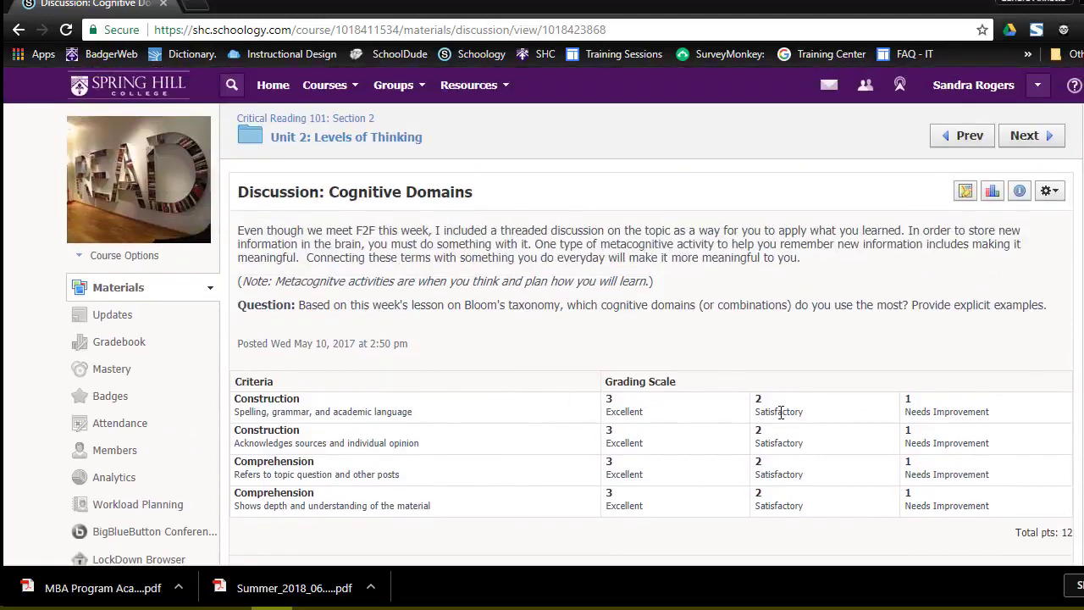
scroll(831, 349, down, 4)
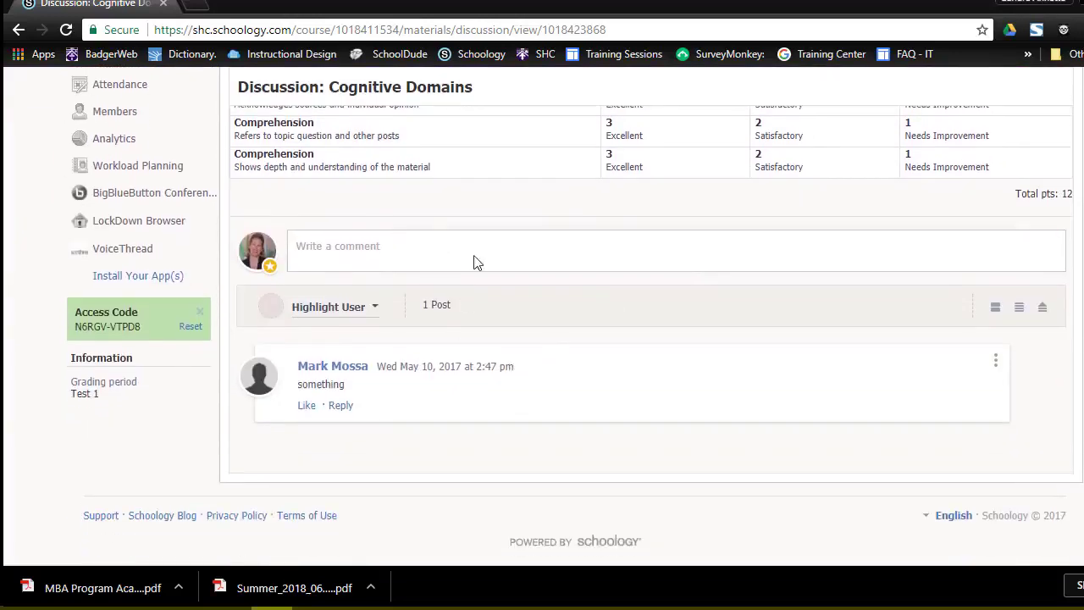
scroll(939, 312, up, 4)
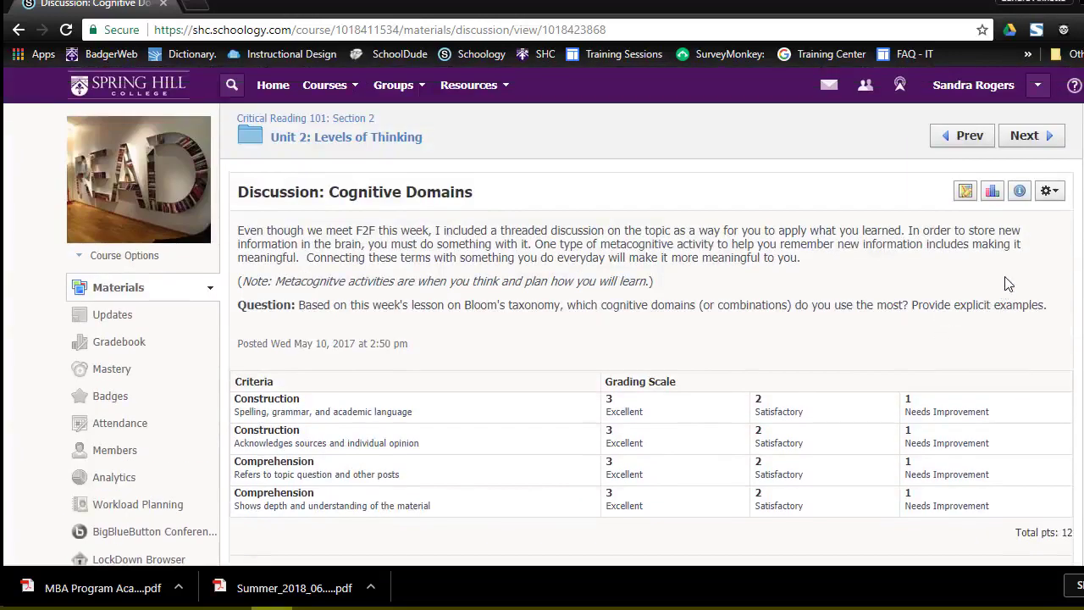
Step: Open the Cognitive Domains discussion's edit settings, review its grading options and Threaded Discussion rubric, and close both without saving
click(1049, 192)
click(1046, 219)
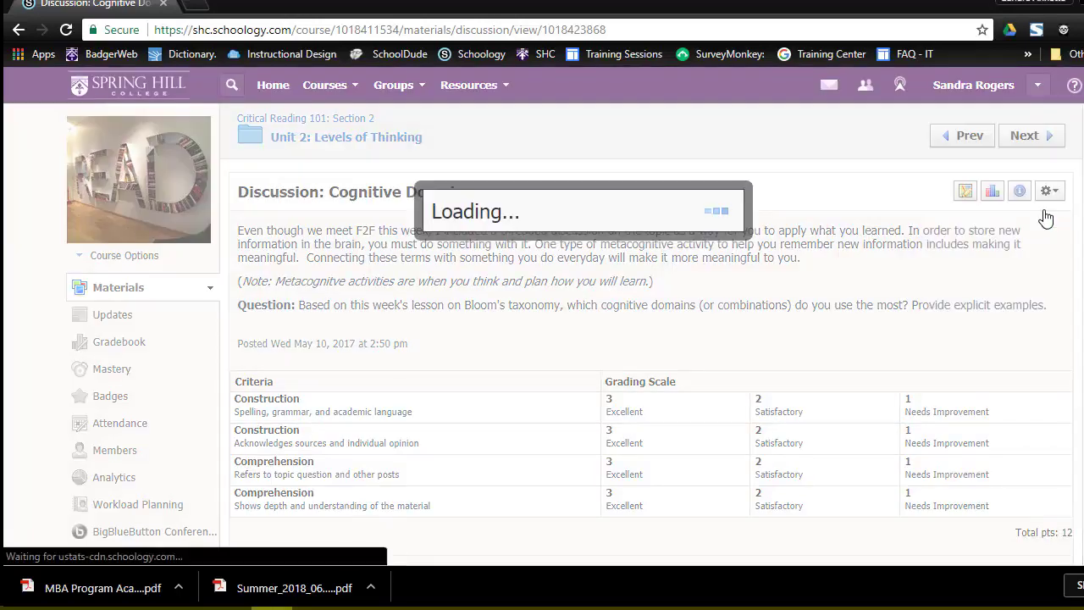
scroll(679, 300, down, 1)
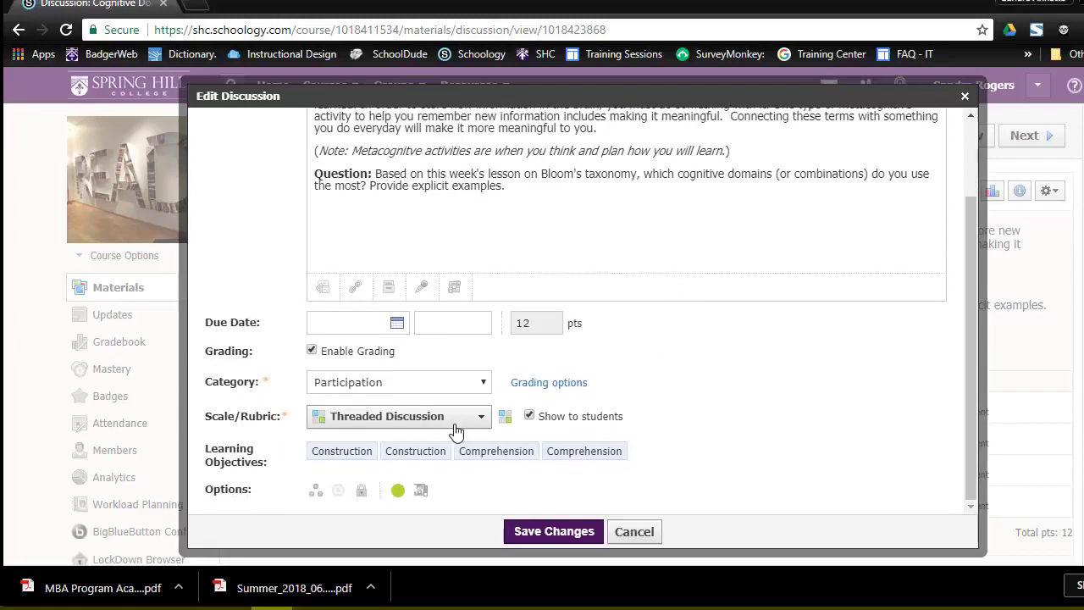
click(505, 418)
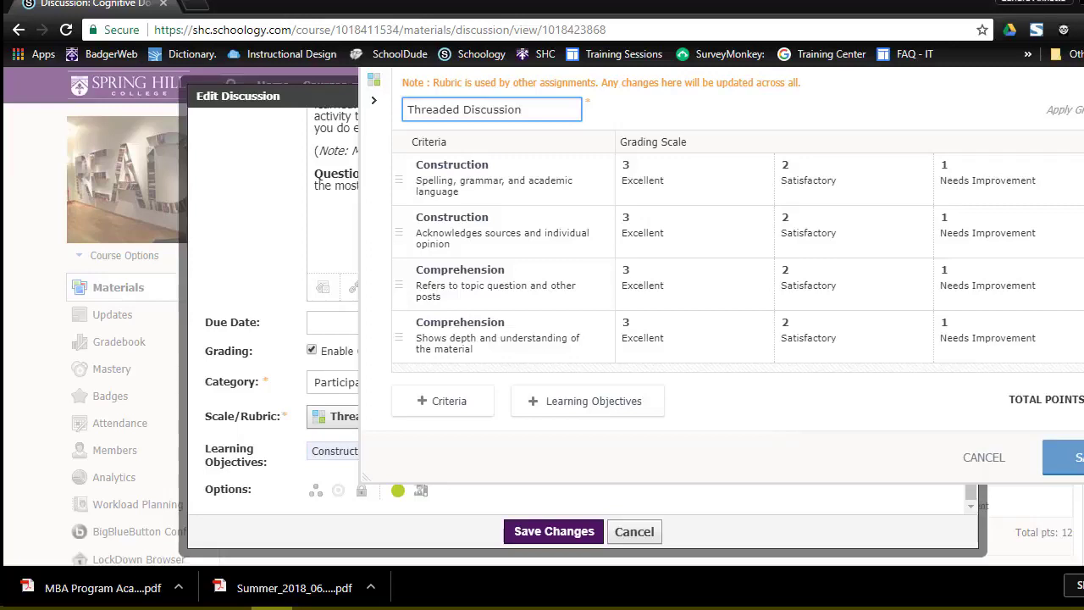
click(983, 464)
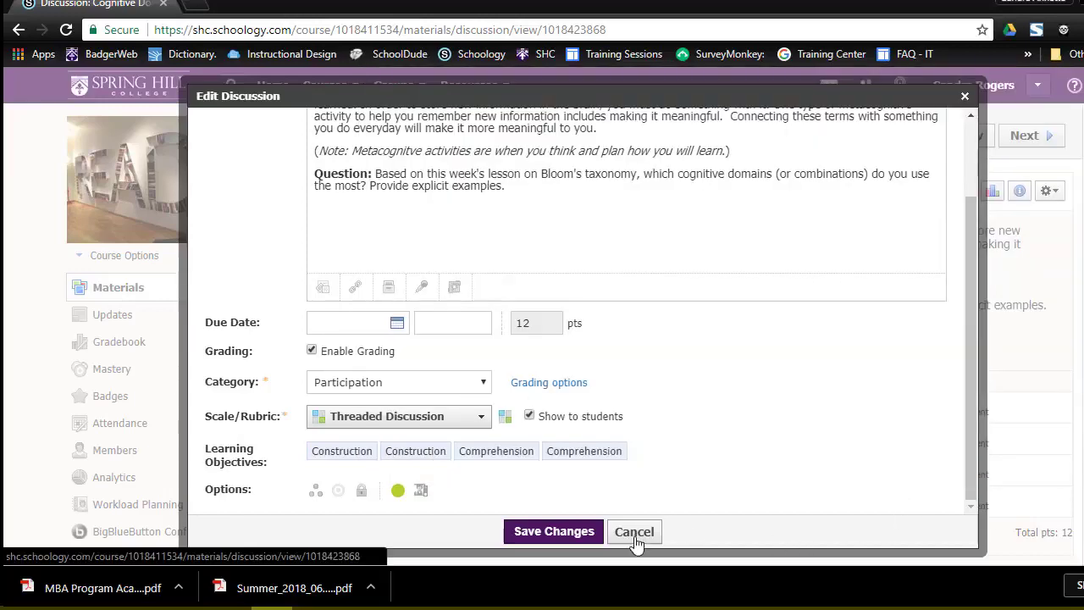
click(635, 532)
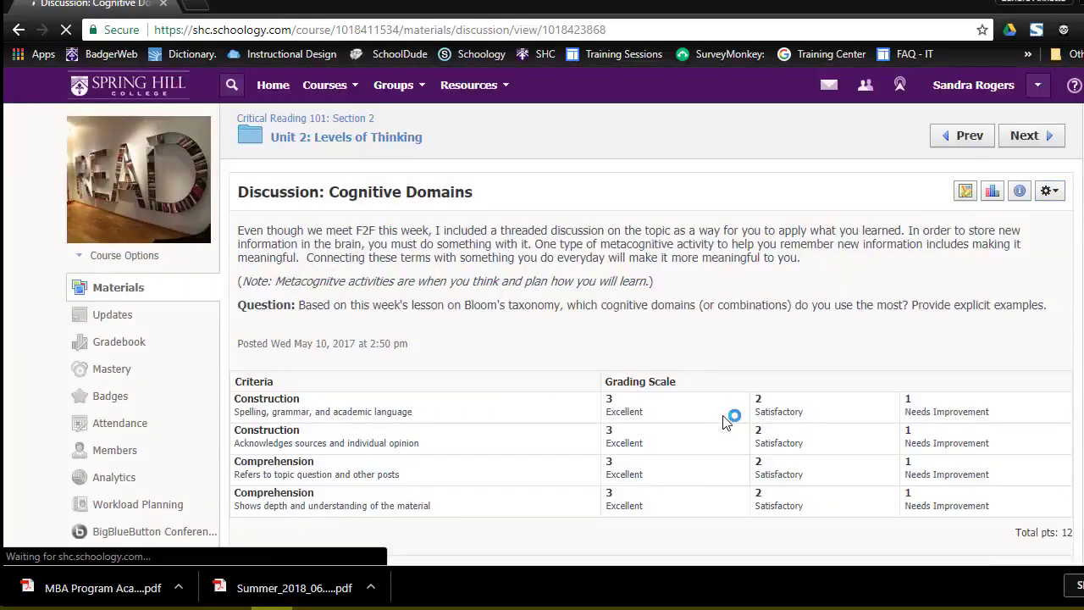
Step: Look over the Cognitive Domains discussion and the Unit 2: Levels of Thinking folder, and return to the Critical Reading 101 course materials
scroll(731, 416, down, 2)
scroll(627, 324, down, 1)
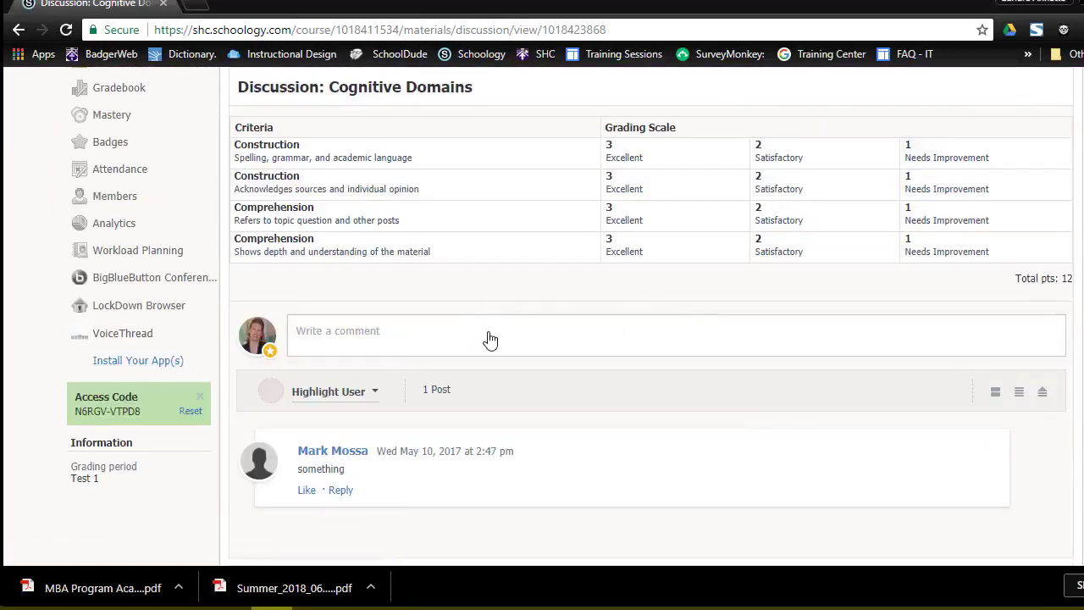
scroll(499, 322, up, 1)
scroll(498, 320, up, 1)
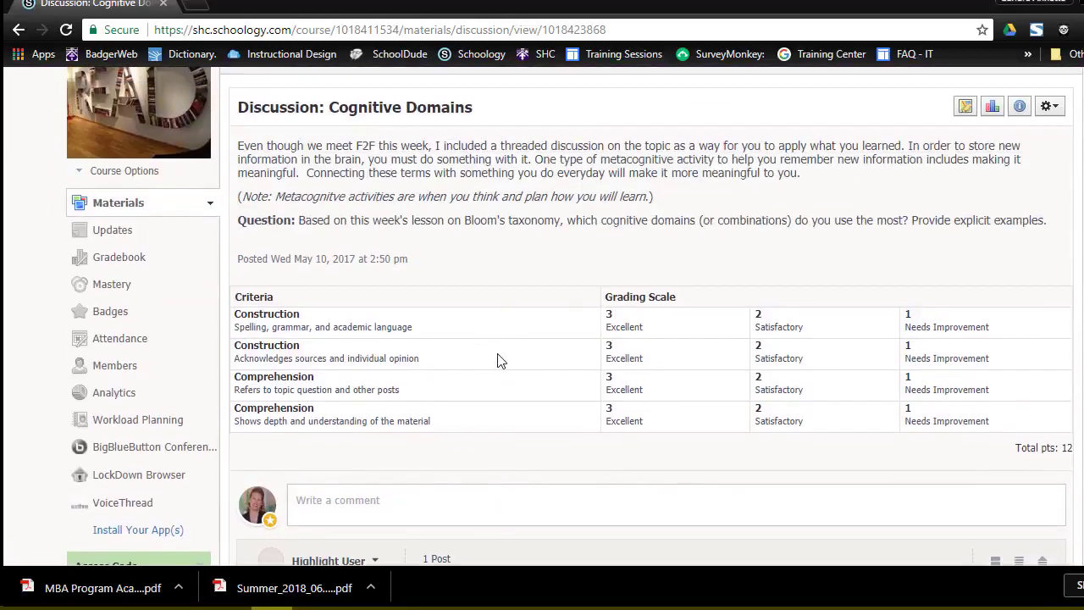
scroll(498, 361, up, 1)
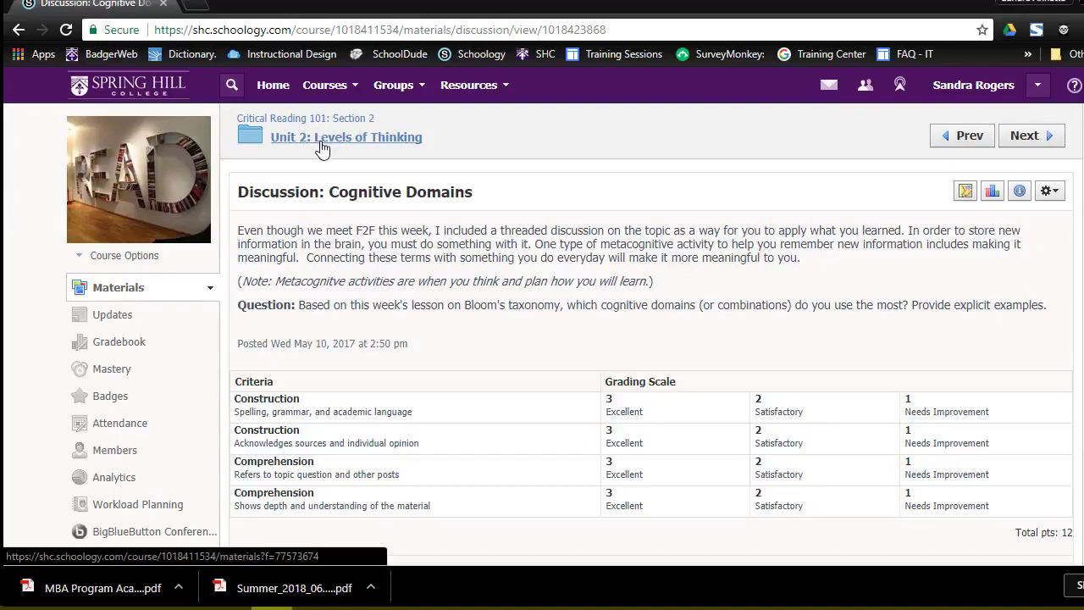
click(288, 139)
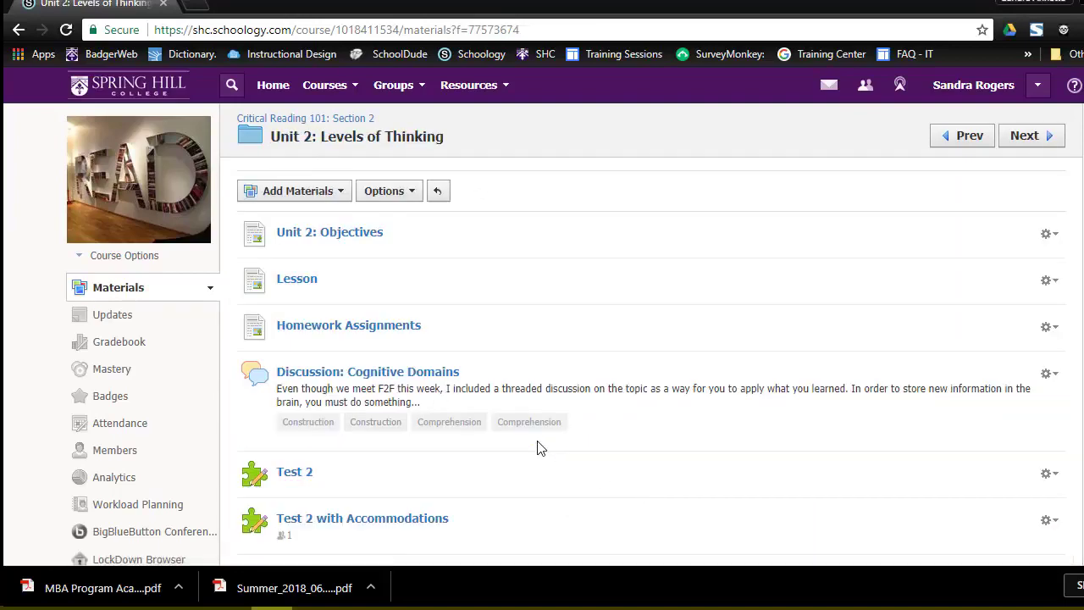
scroll(537, 446, down, 2)
scroll(537, 447, up, 2)
click(306, 123)
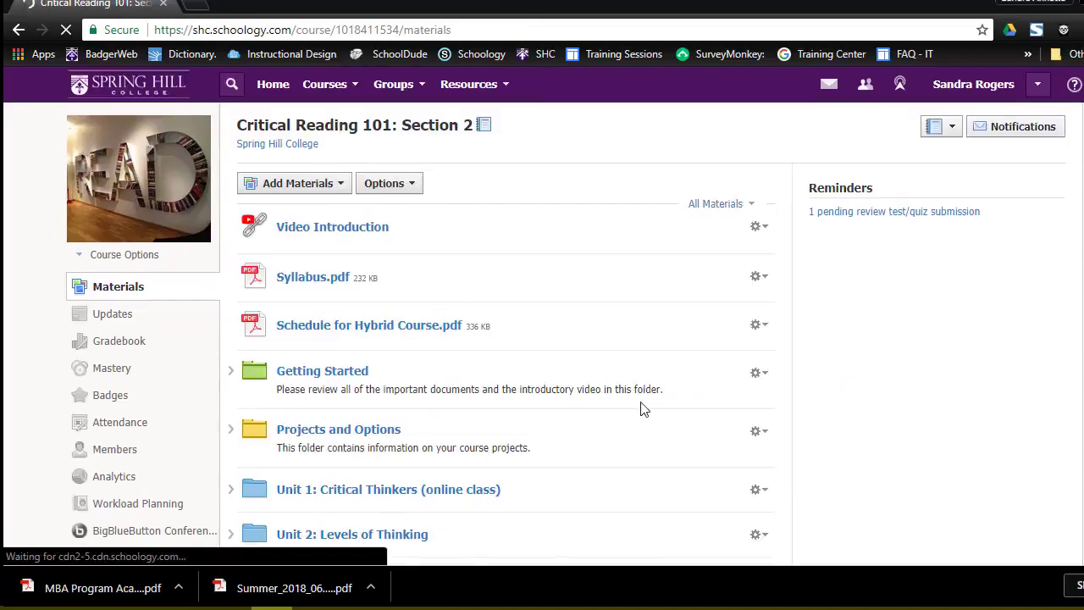
Step: Expand the Unit 3: Determining Valid Sources folder and open its Threaded Discussion
scroll(639, 406, down, 1)
scroll(636, 406, down, 2)
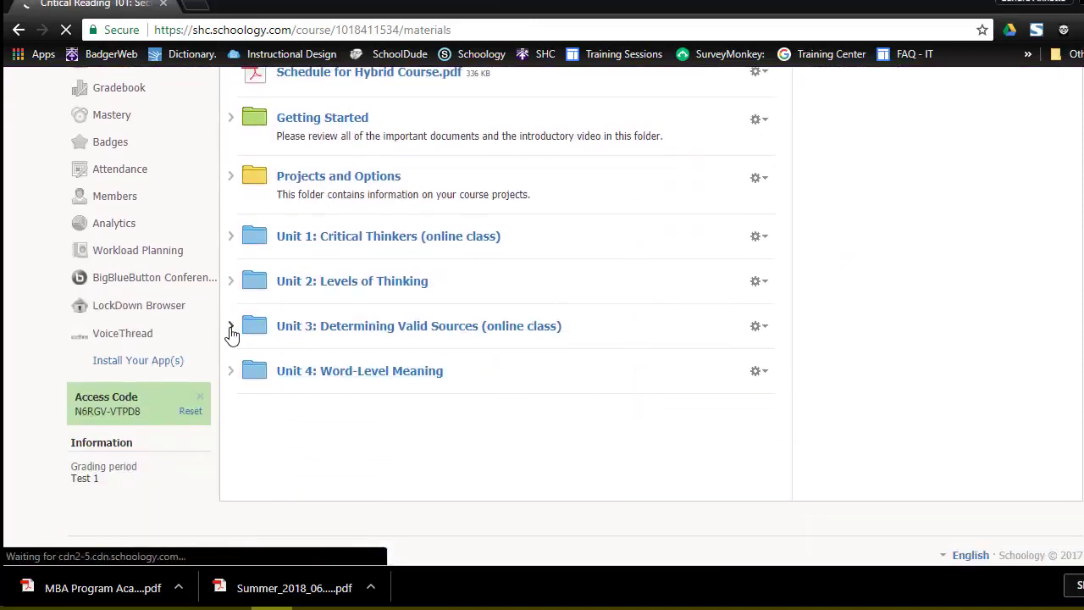
click(231, 327)
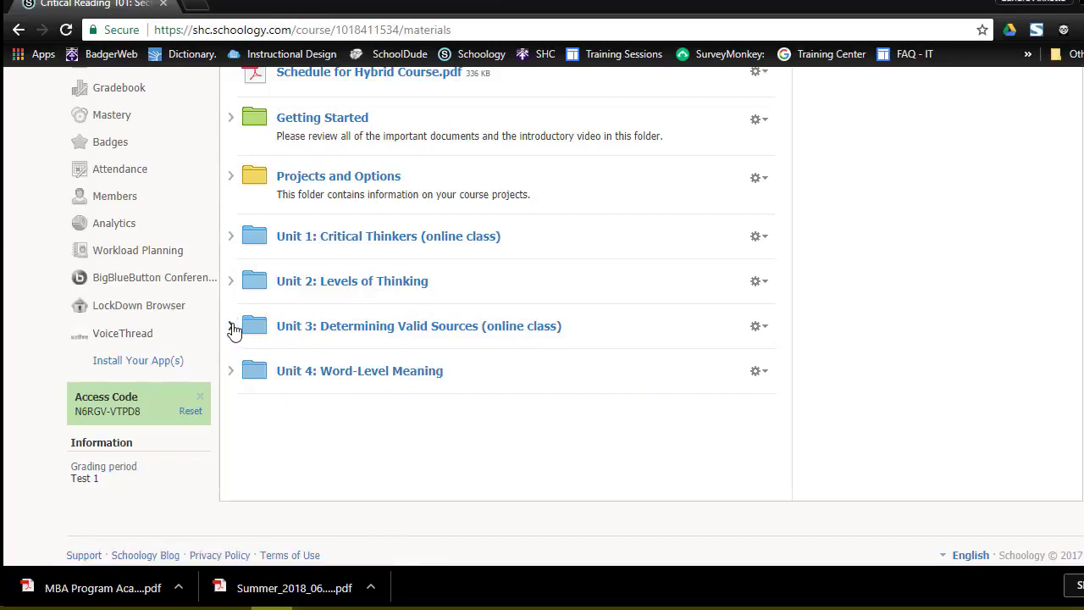
click(233, 327)
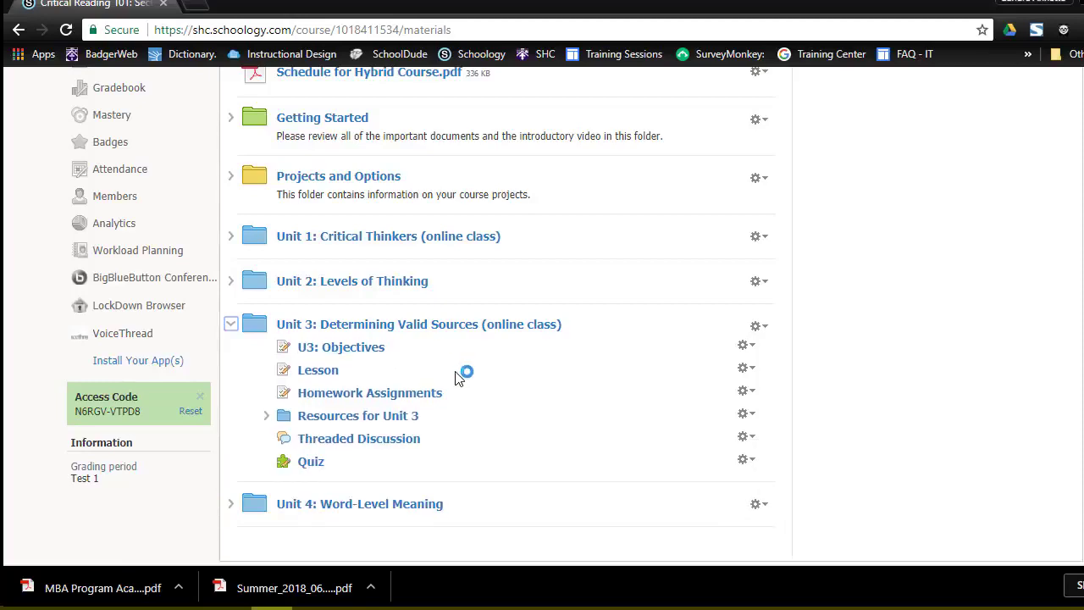
click(369, 440)
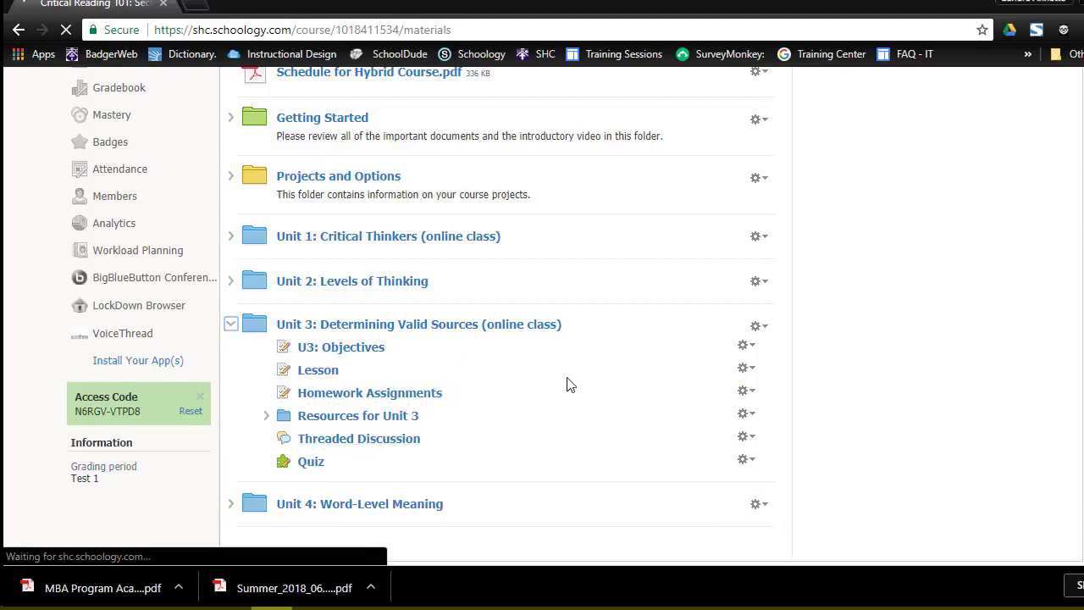
Step: Open the Unit 3 Threaded Discussion for editing and enable grading for it
click(1050, 191)
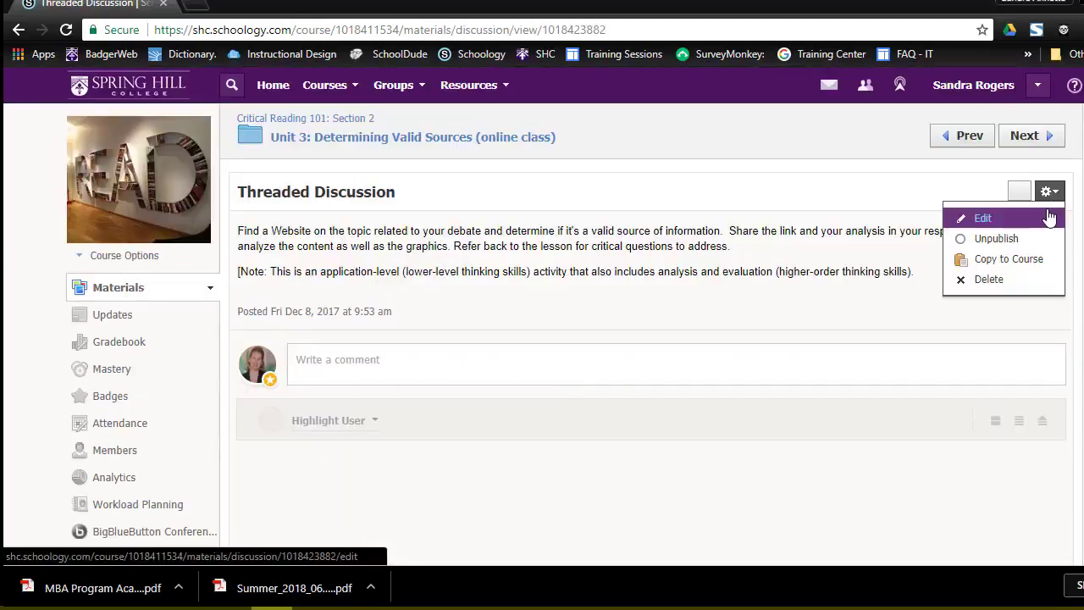
click(1046, 213)
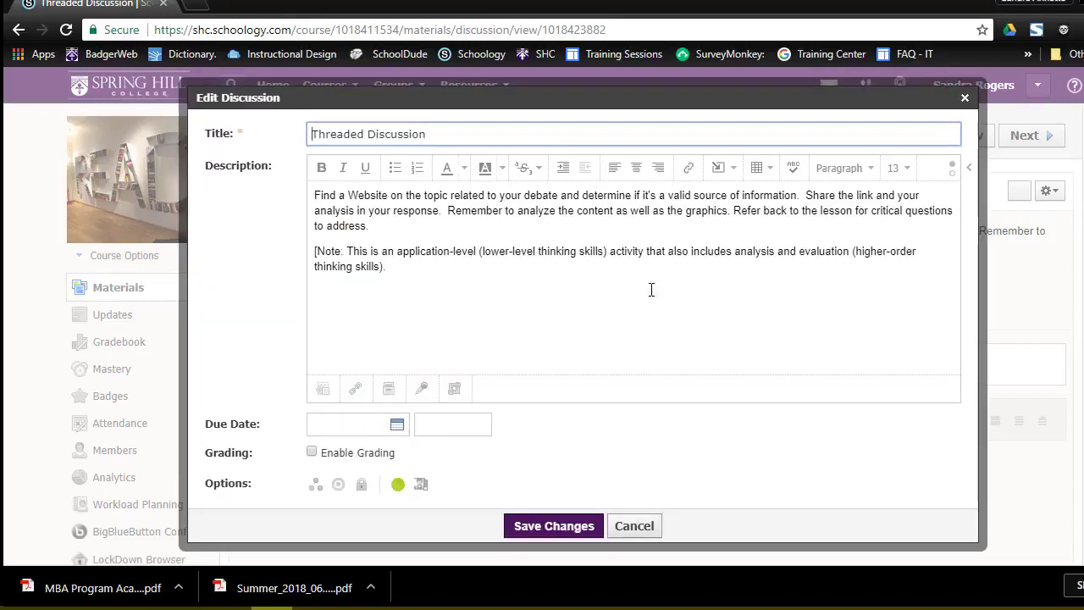
scroll(651, 289, down, 1)
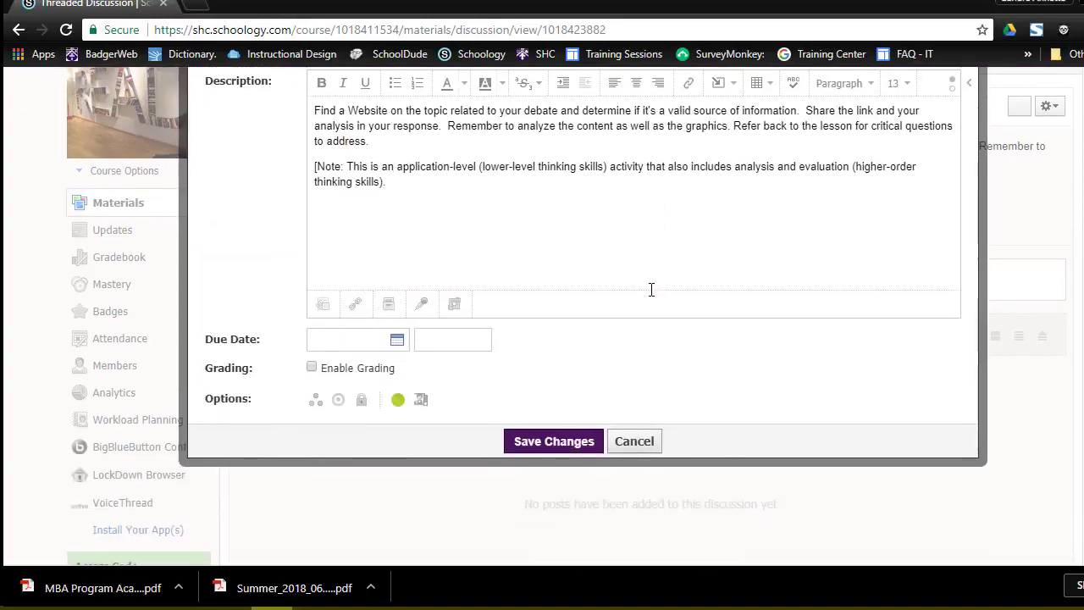
click(312, 369)
scroll(556, 363, down, 2)
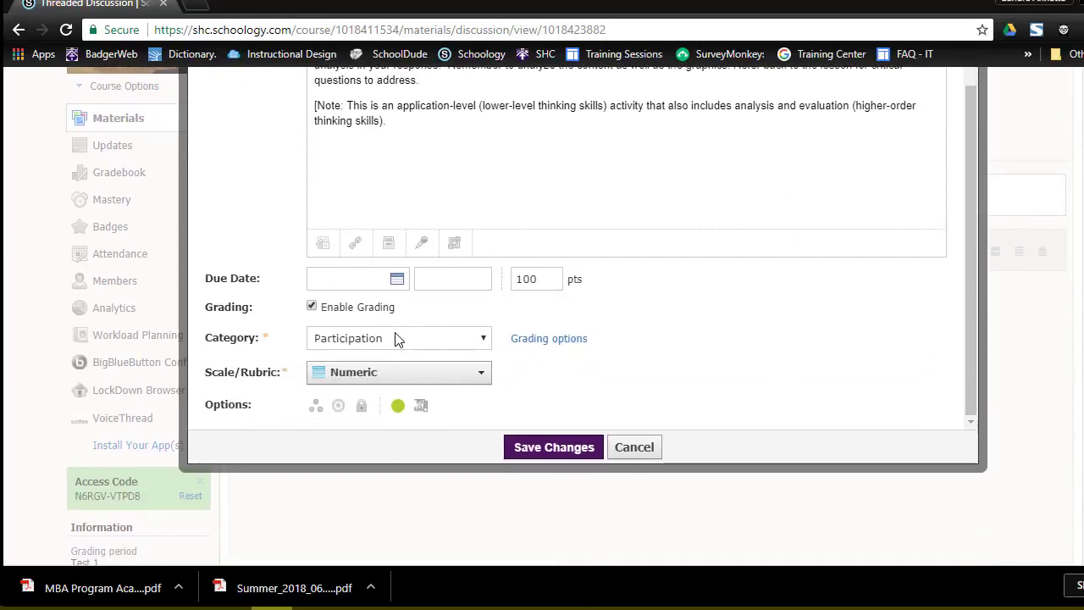
Step: Choose the Threaded Discussion rubric as the discussion's grading scale and save the changes
scroll(607, 369, down, 1)
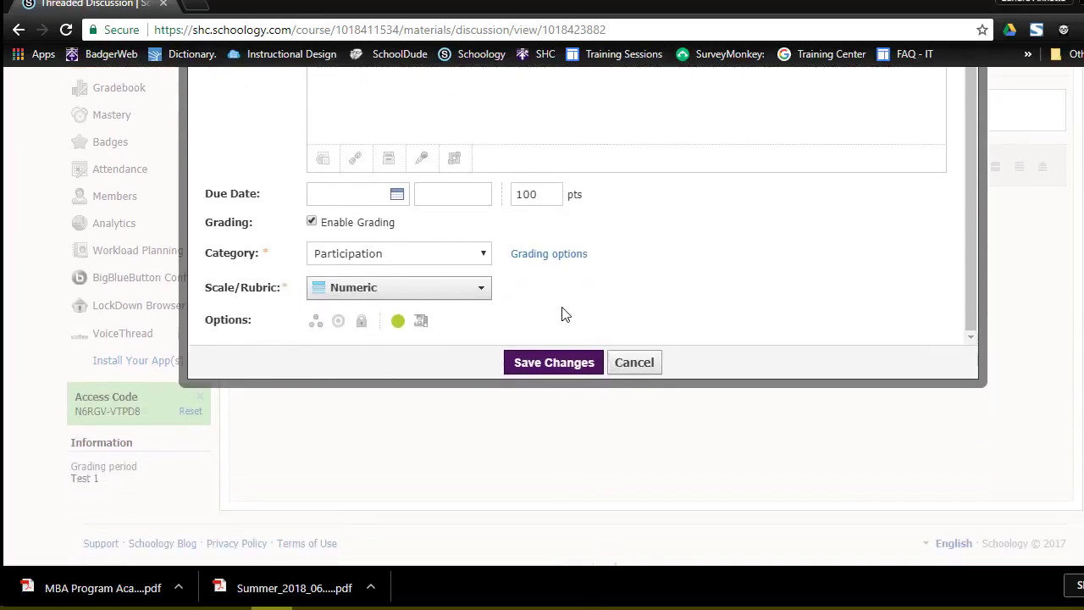
click(482, 288)
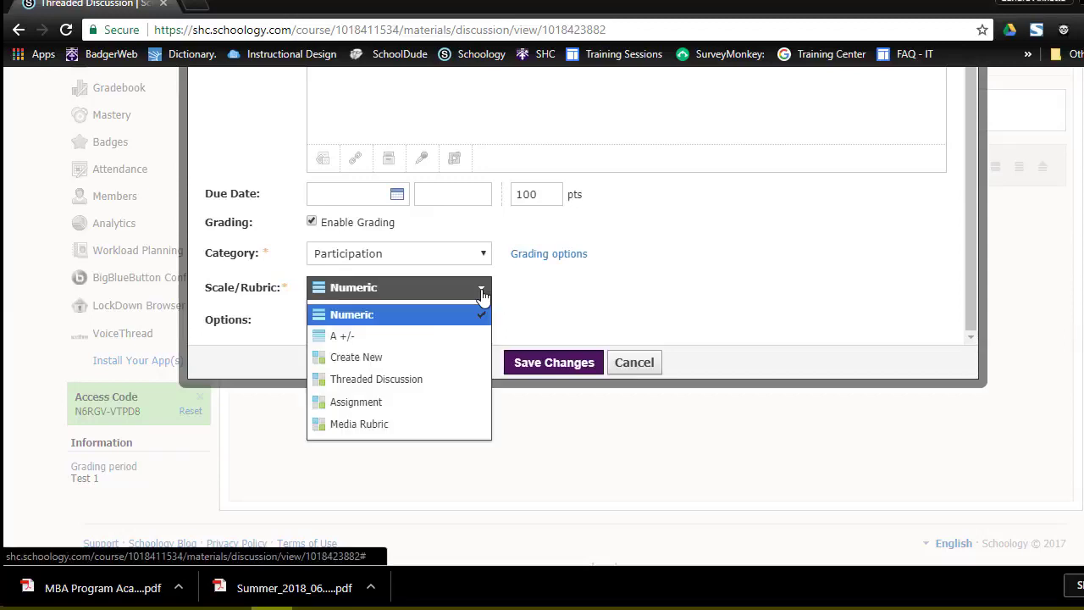
click(415, 383)
scroll(631, 381, down, 1)
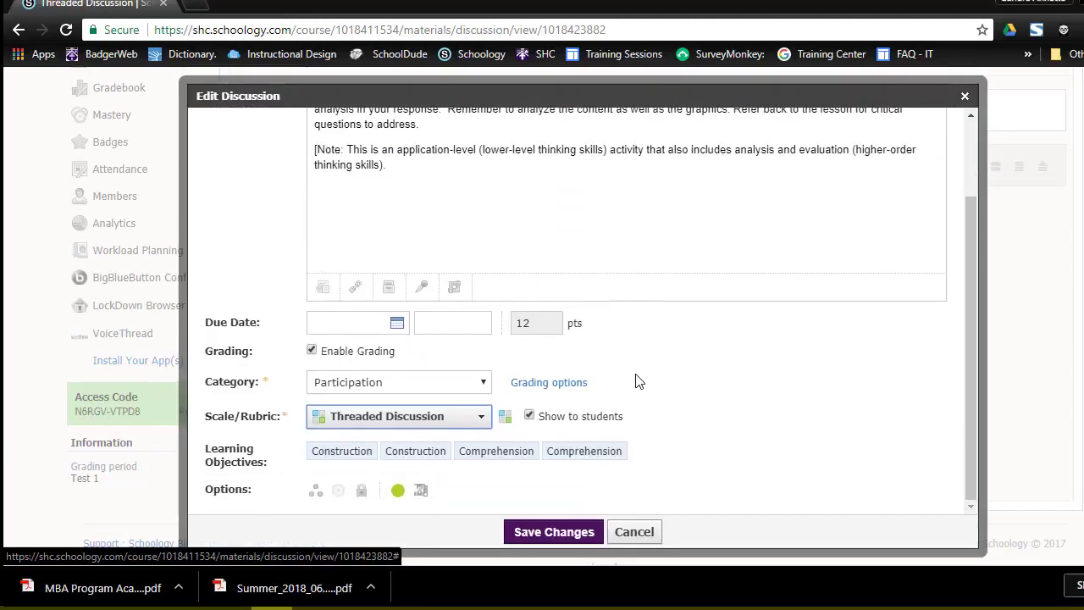
click(566, 533)
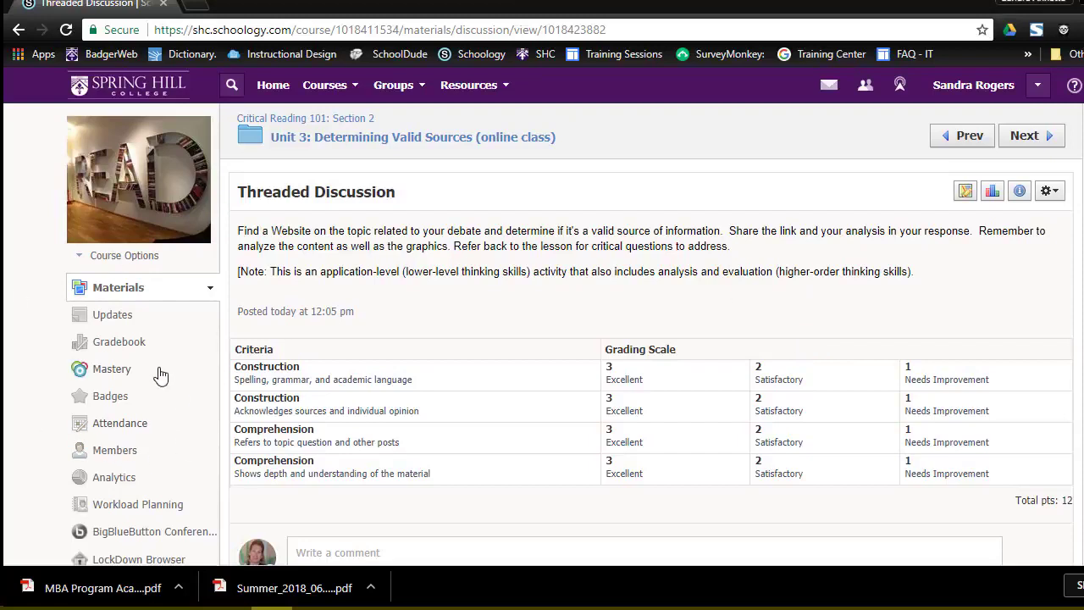
Step: Go to the gradebook's Grade Setup page and show the course's rubrics instead of its scales
click(133, 349)
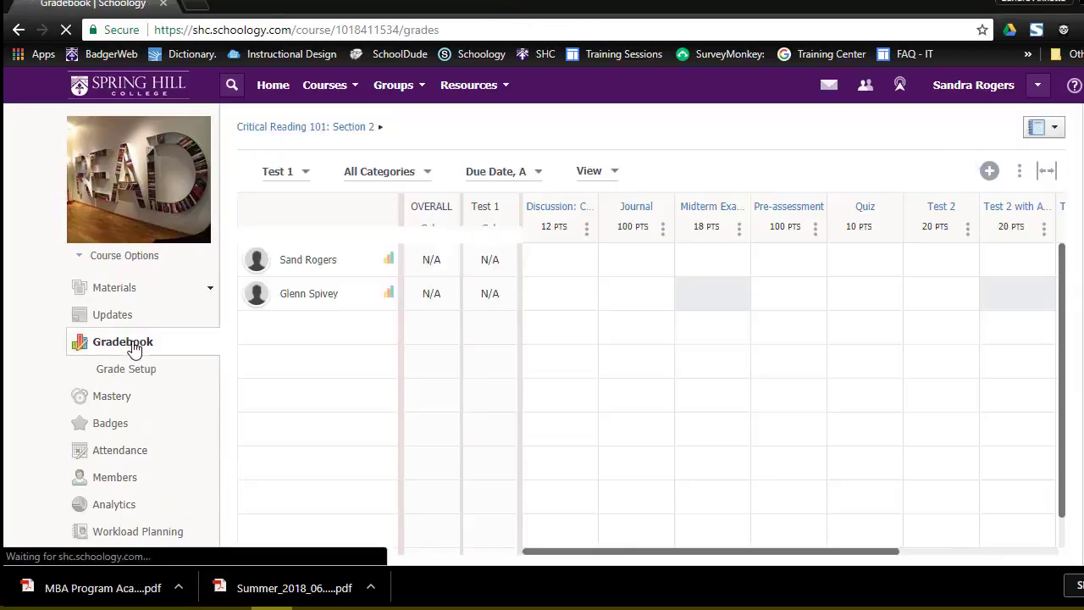
click(128, 376)
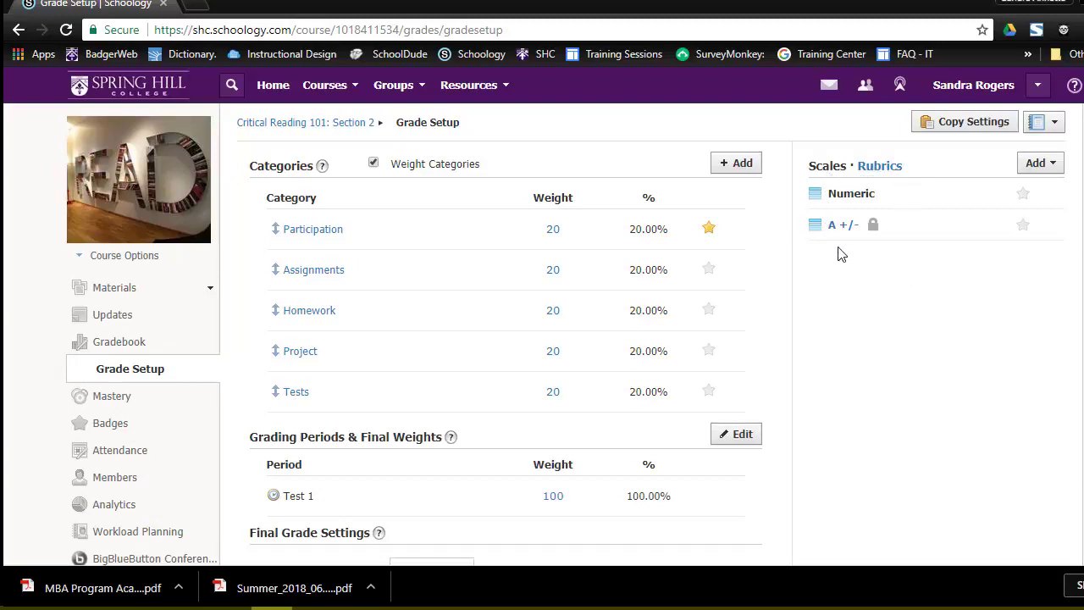
click(881, 170)
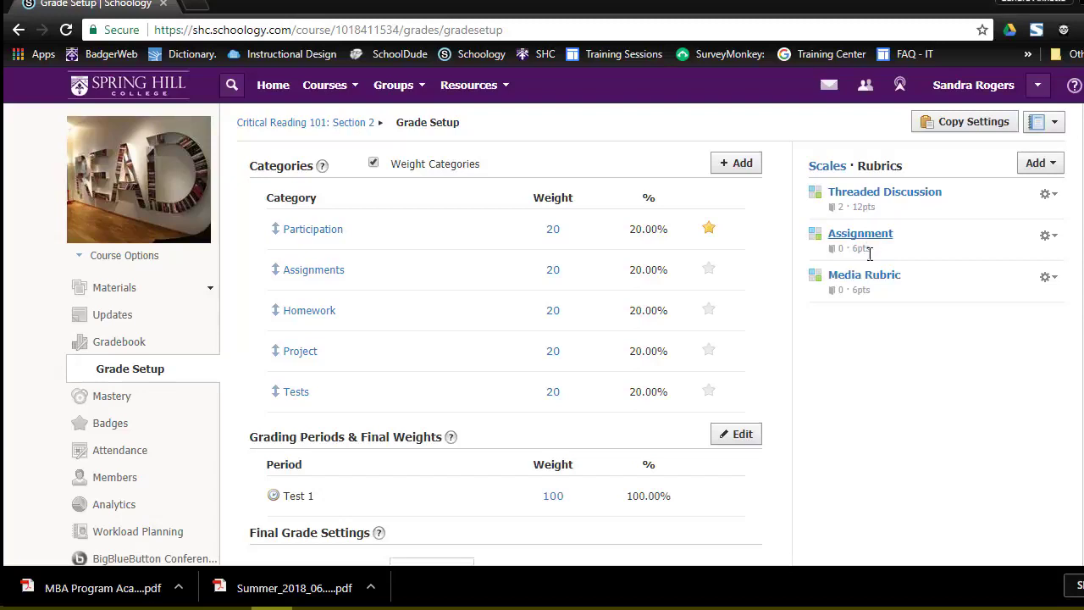
Step: Start a new rubric in Grade Setup and add two more criteria rows to it
click(1048, 166)
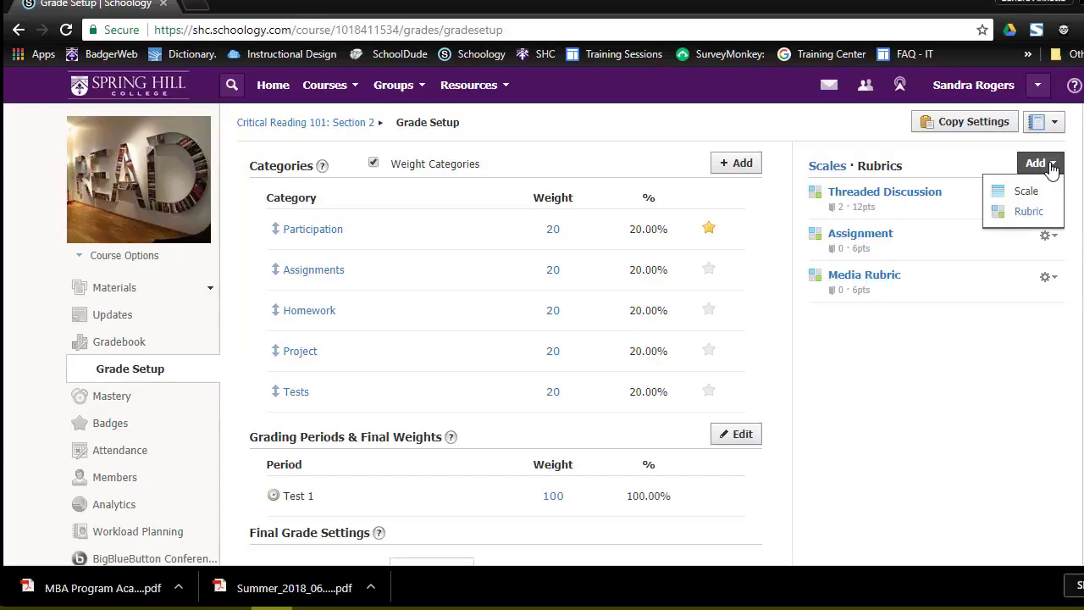
click(1031, 212)
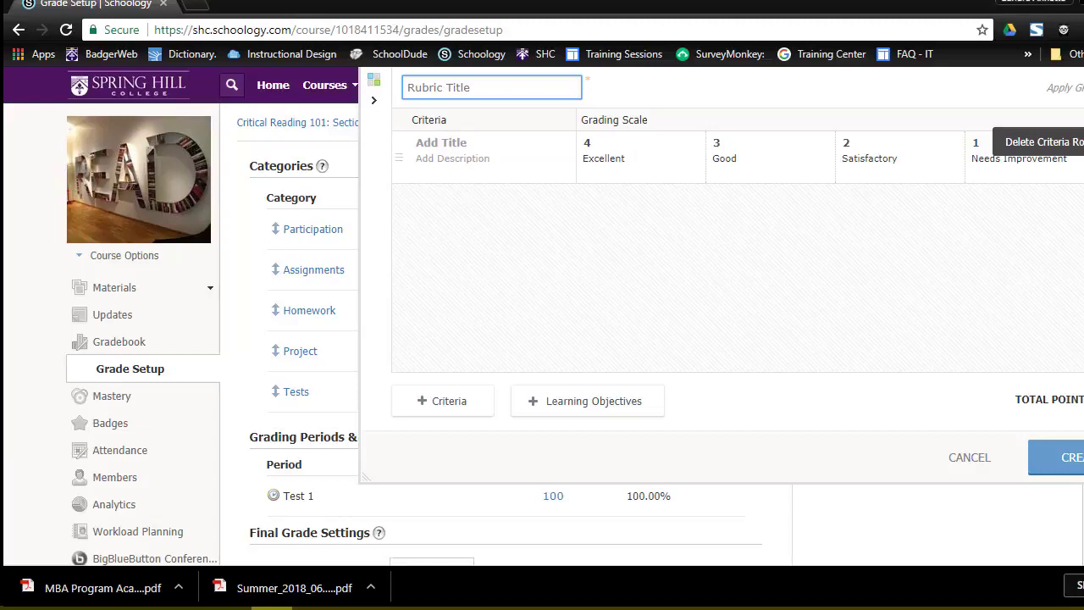
click(433, 409)
click(433, 406)
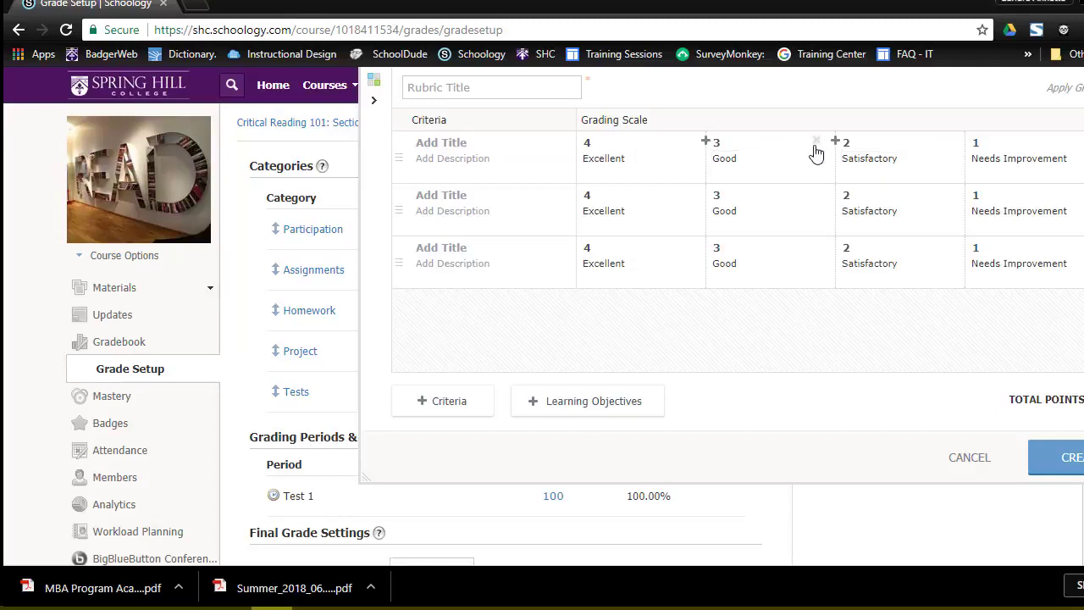
Step: Remove the 3-point Good level from all three criteria rows of the new rubric
click(816, 143)
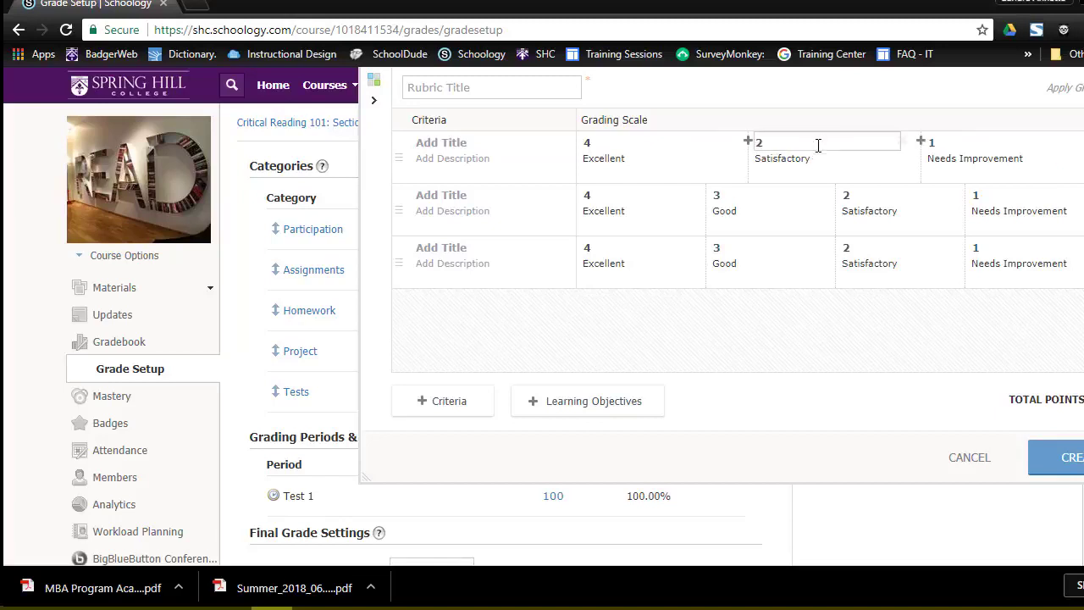
click(816, 196)
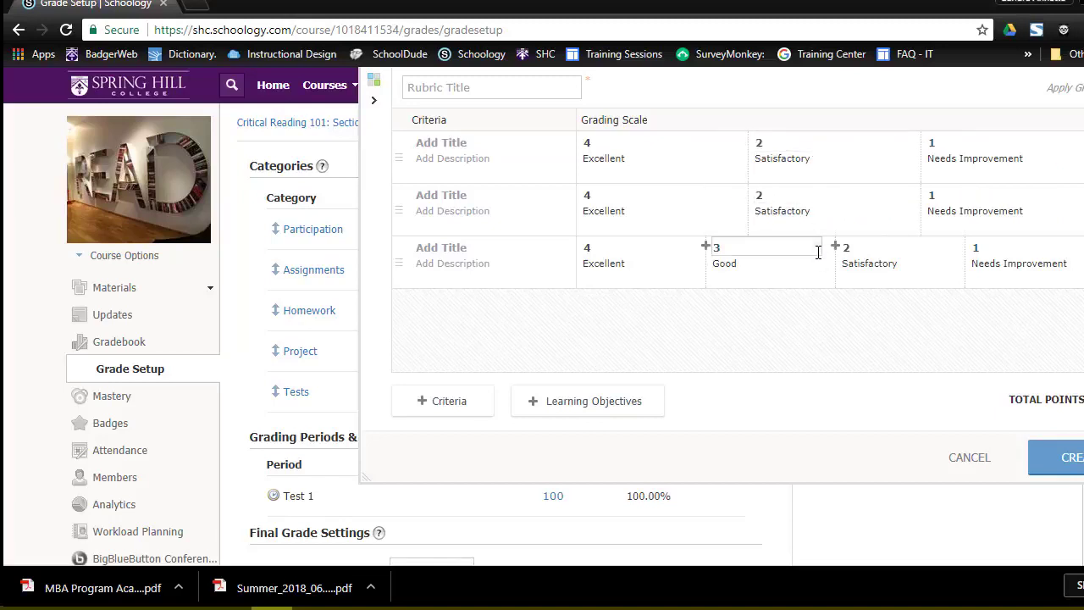
click(817, 247)
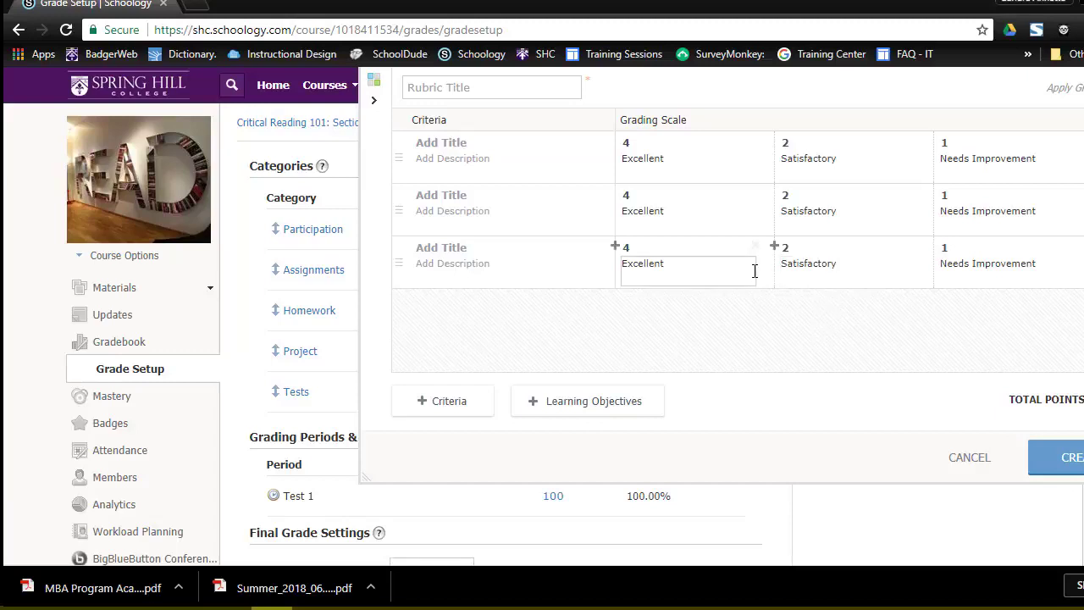
Step: Set the Excellent level to 3 points in all three criteria rows of the new rubric
click(635, 143)
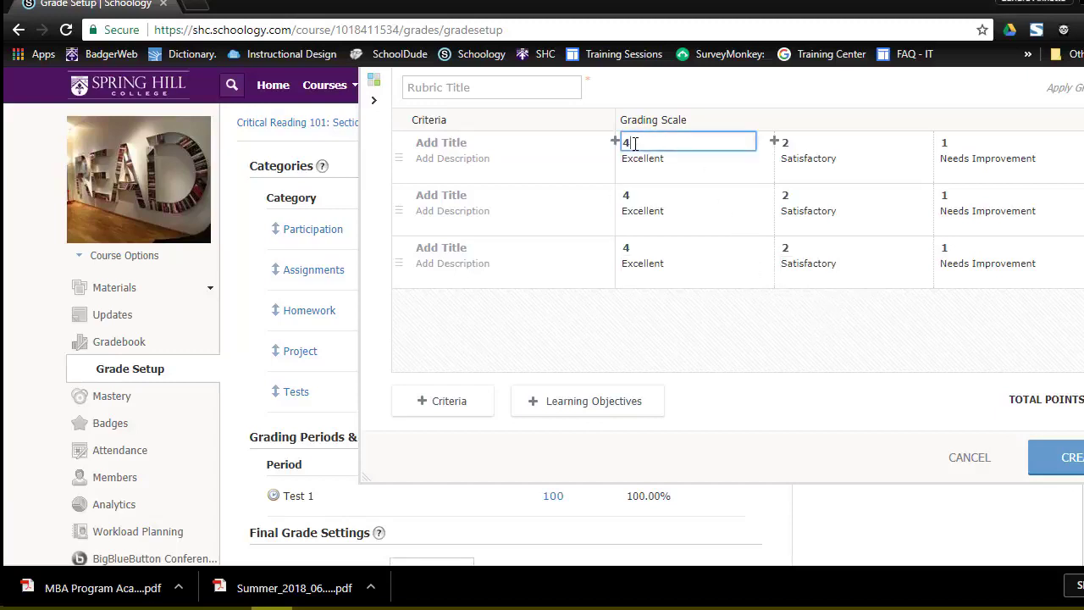
key(BackSpace)
text(3)
click(644, 193)
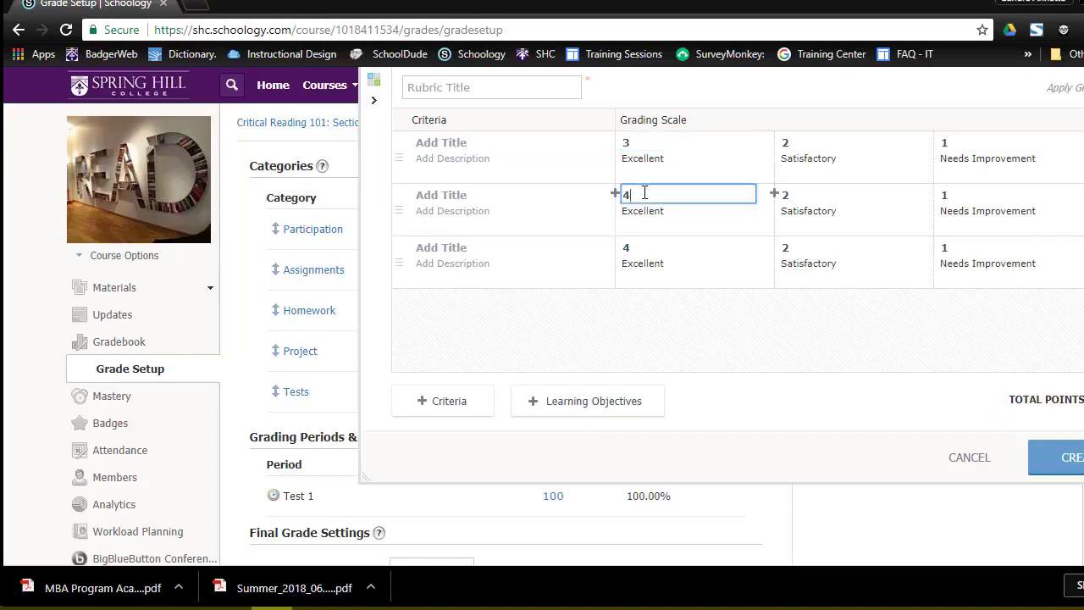
key(BackSpace)
text(3)
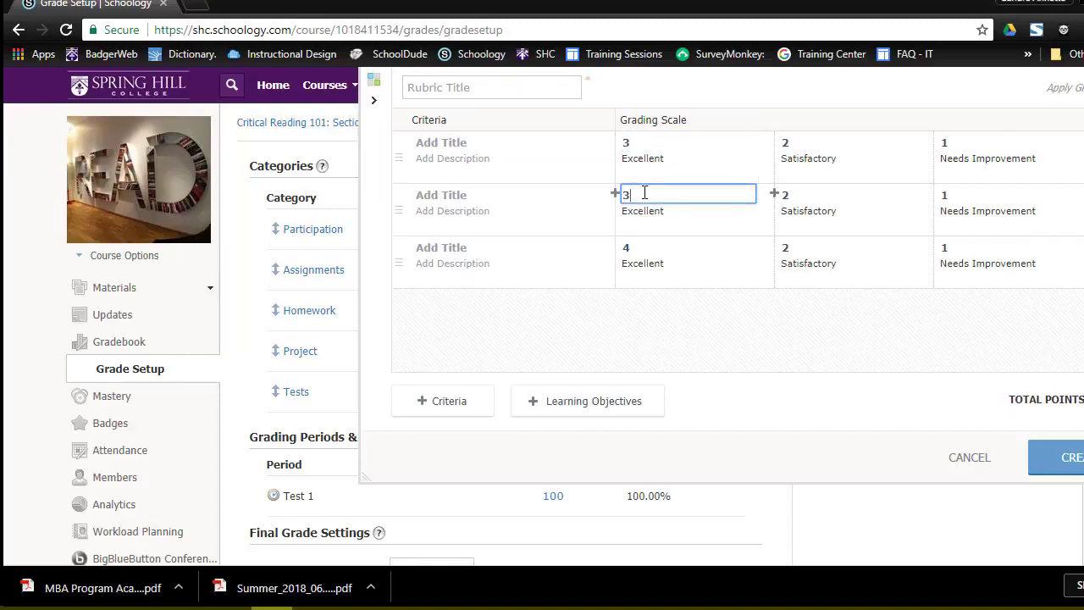
click(632, 251)
key(BackSpace)
text(3)
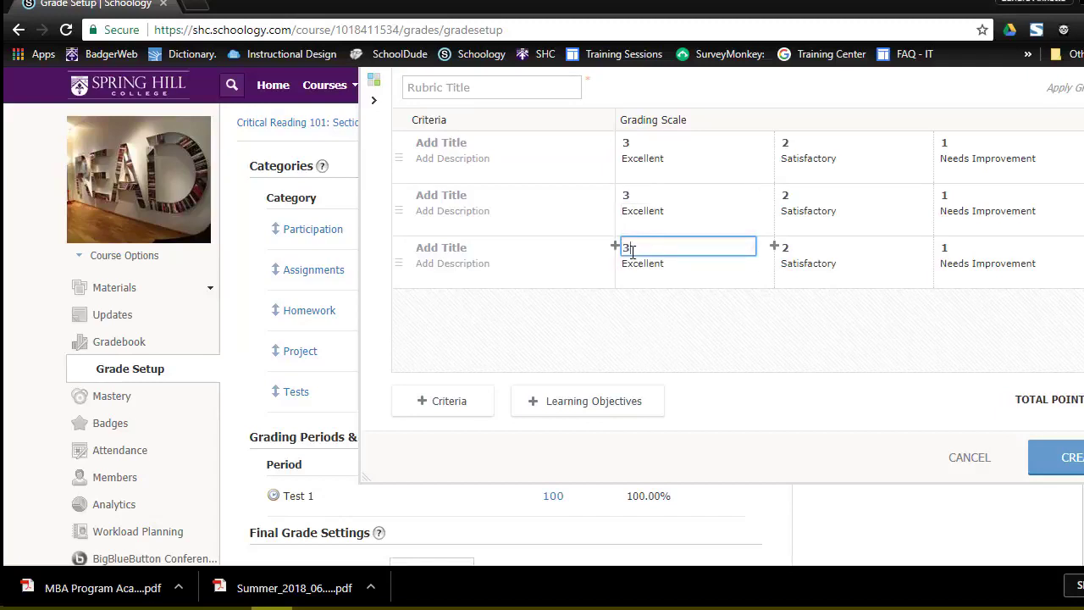
Step: Look at the first criterion's title and description fields in the new rubric, and discard the rubric without creating it
click(447, 145)
click(446, 165)
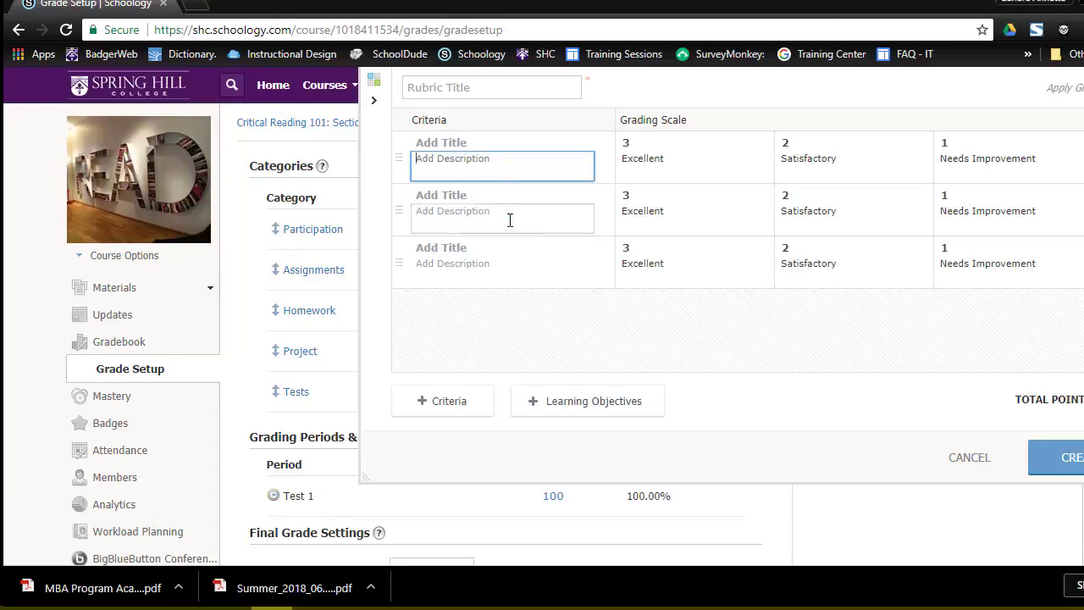
click(964, 462)
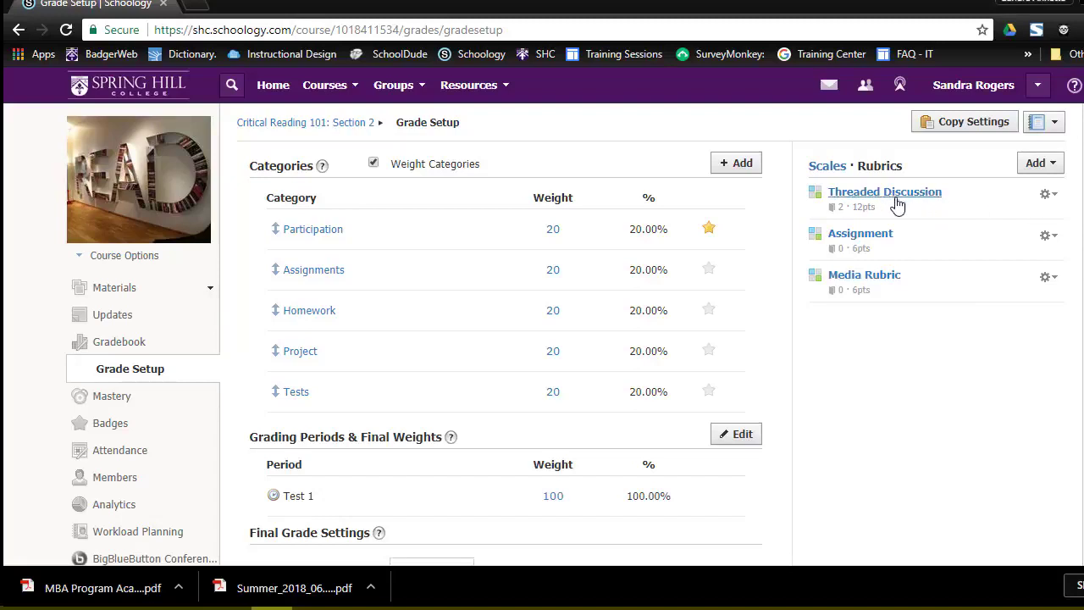
Step: Save a copy of the Threaded Discussion rubric to the Home collection in Resources, without a folder
click(1056, 201)
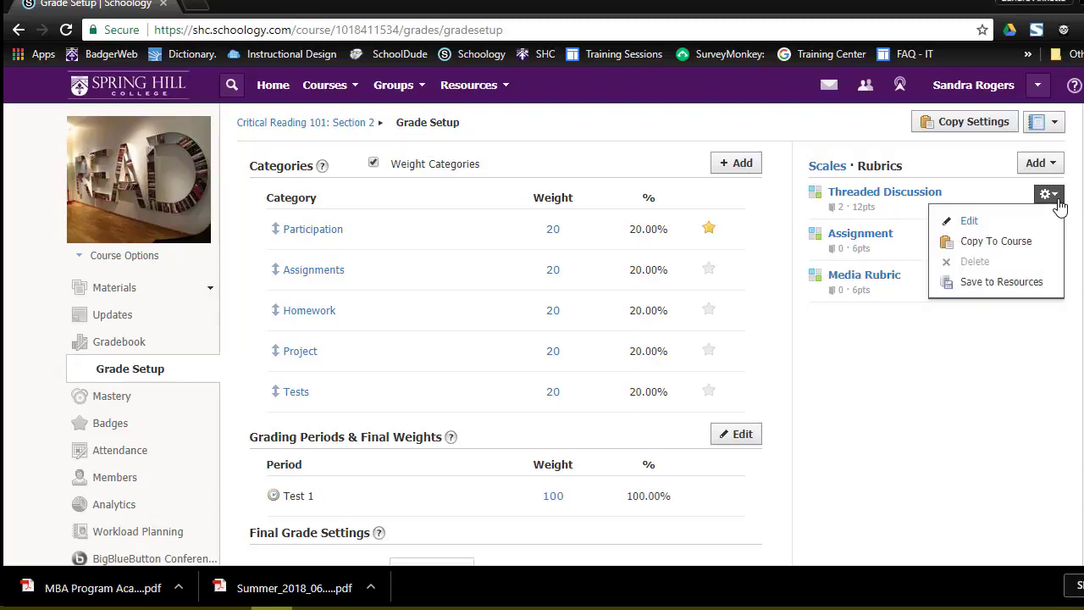
click(1001, 282)
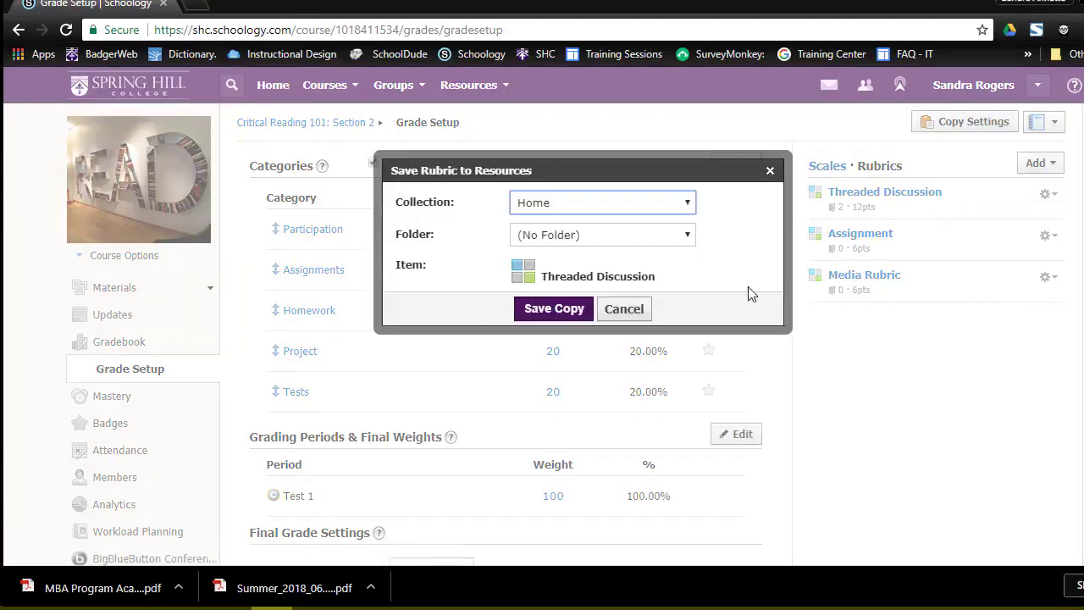
click(533, 310)
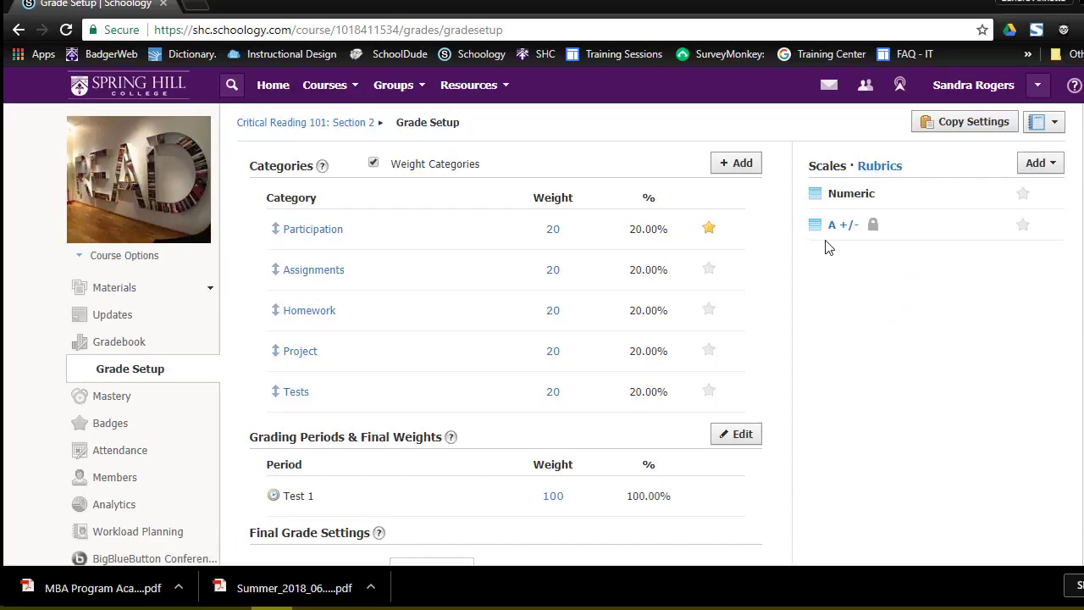
Step: Look over the Grade Setup page and return to the course's gradebook
scroll(827, 245, down, 3)
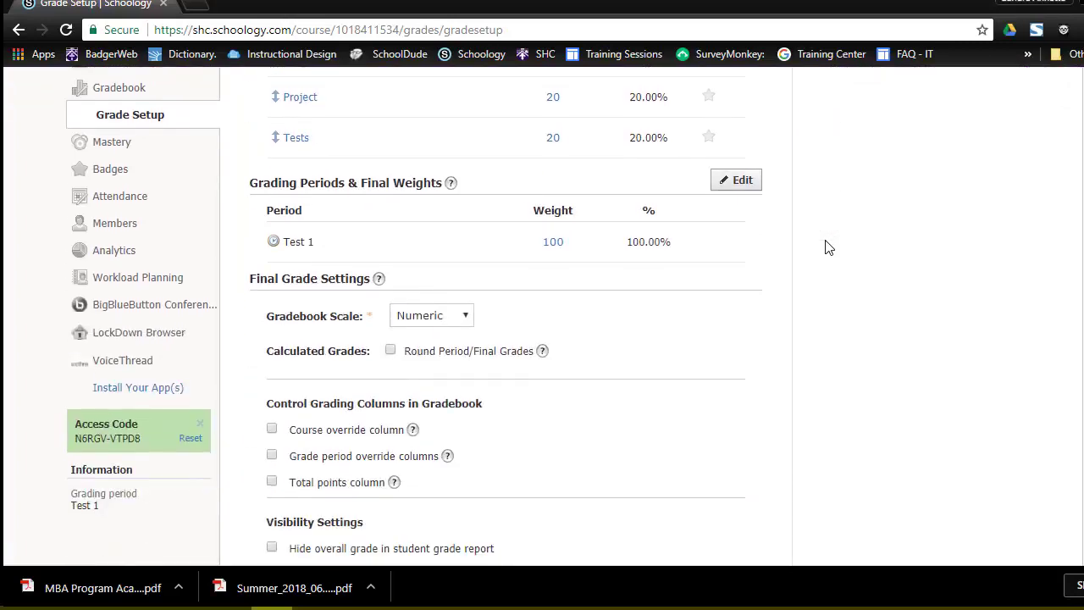
scroll(828, 247, up, 3)
scroll(826, 246, down, 3)
scroll(825, 246, up, 3)
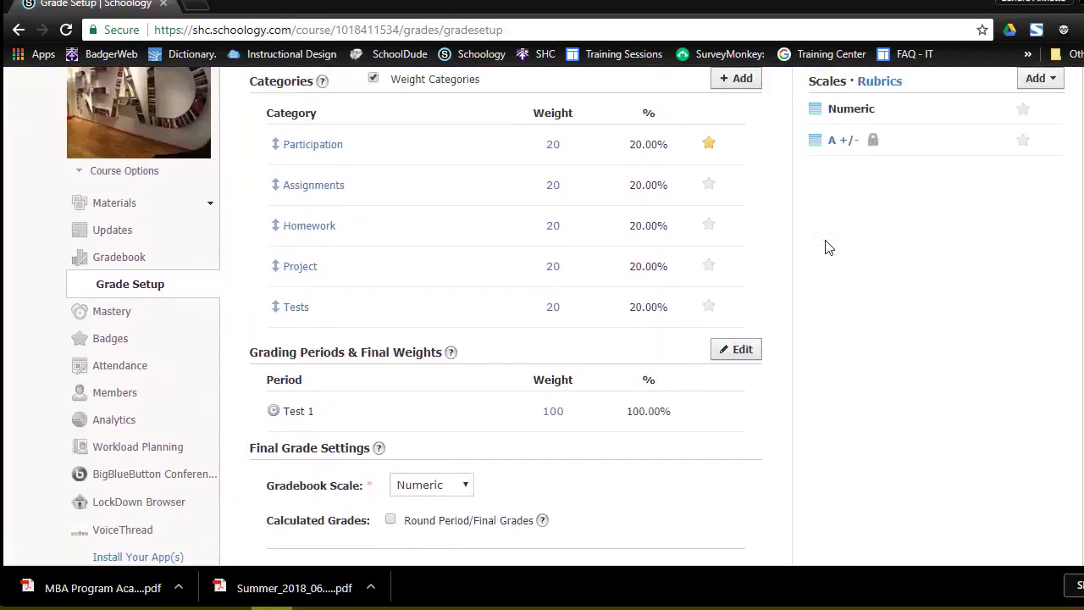
click(127, 346)
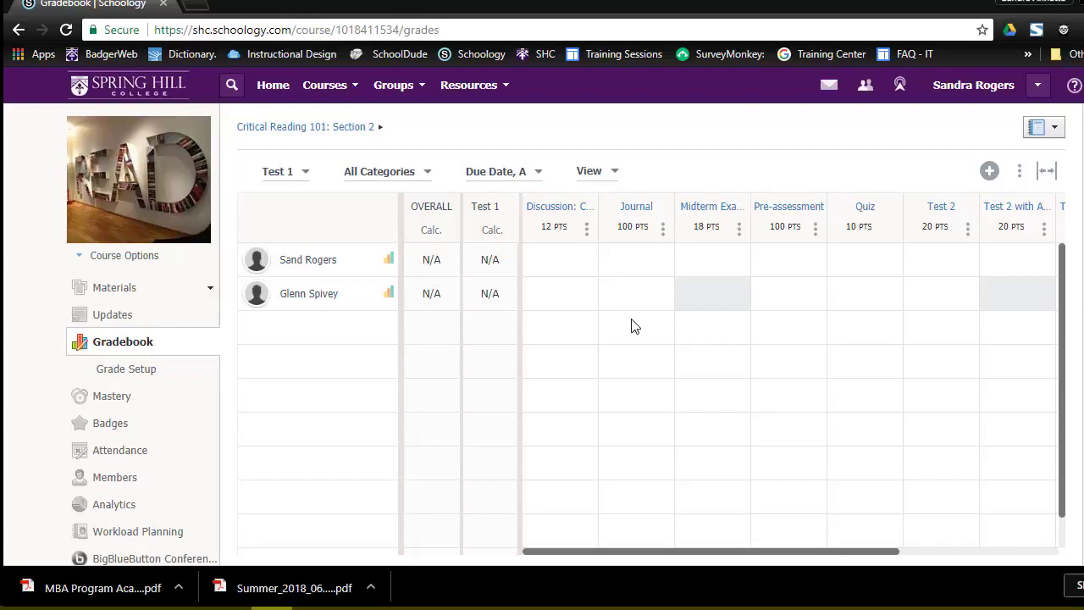
Step: View the grading rubric for the first student's discussion grade and close it without scoring
mouse_move(548, 265)
click(561, 263)
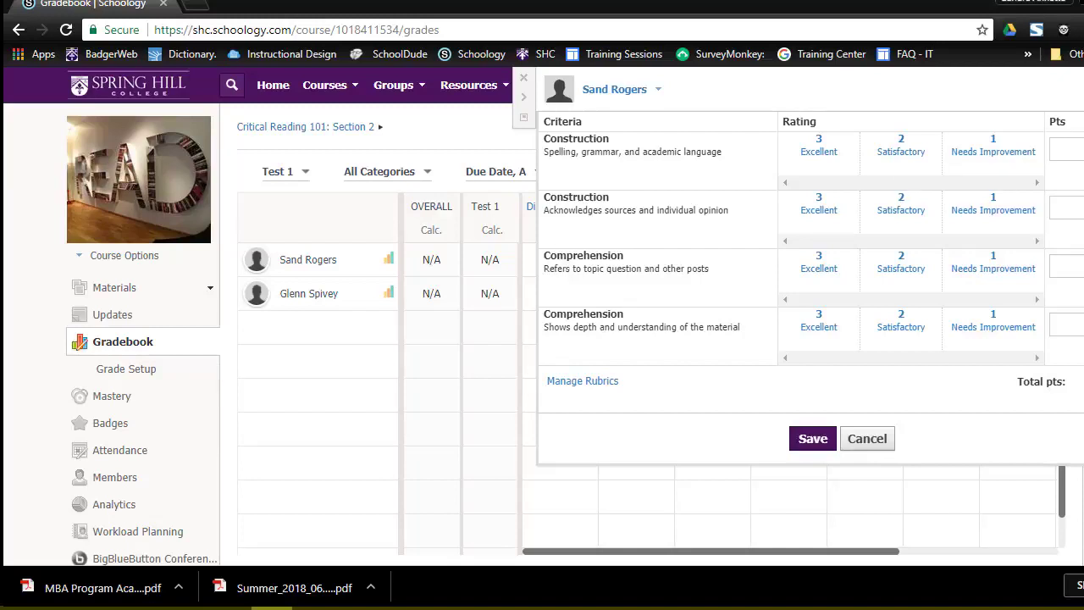
click(854, 440)
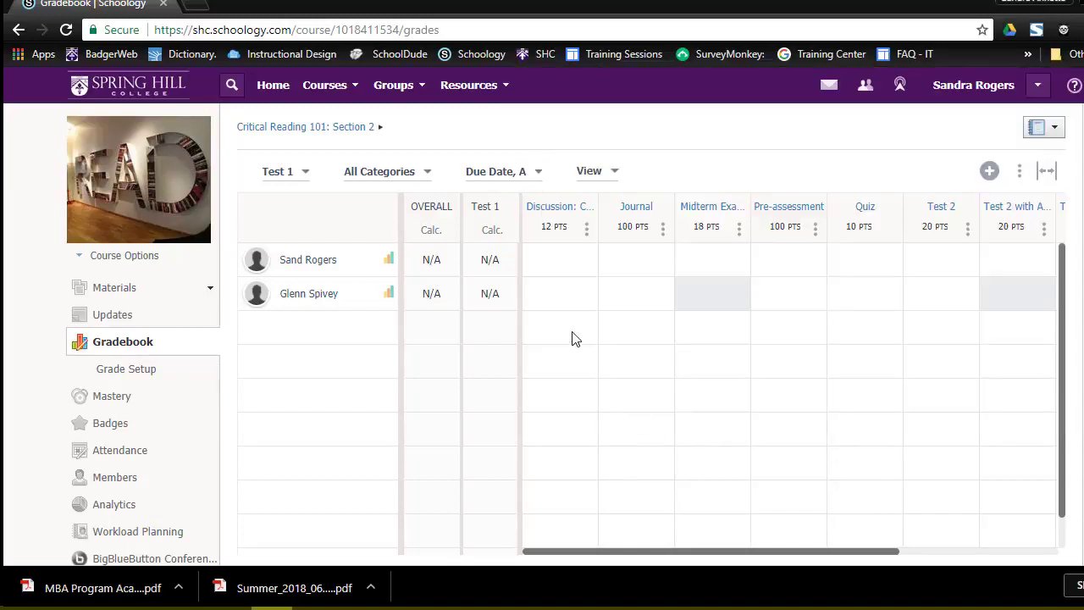
Step: Open the rubric for the first student's discussion grade and score all four criteria with 2 points
mouse_move(558, 269)
click(562, 262)
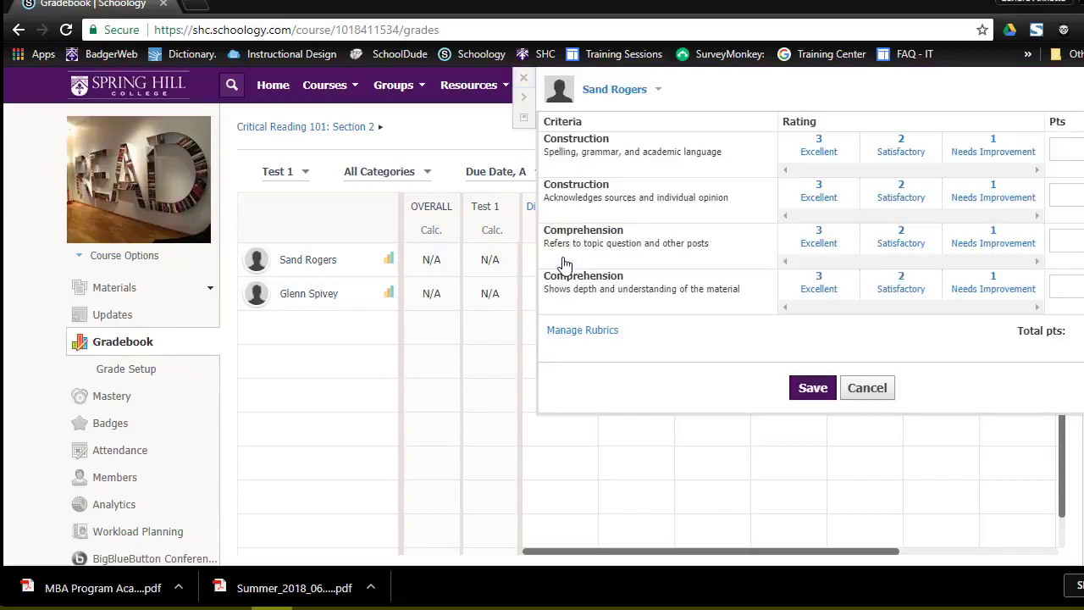
click(1072, 151)
text(2)
click(1070, 196)
text(2)
click(1066, 240)
text(2)
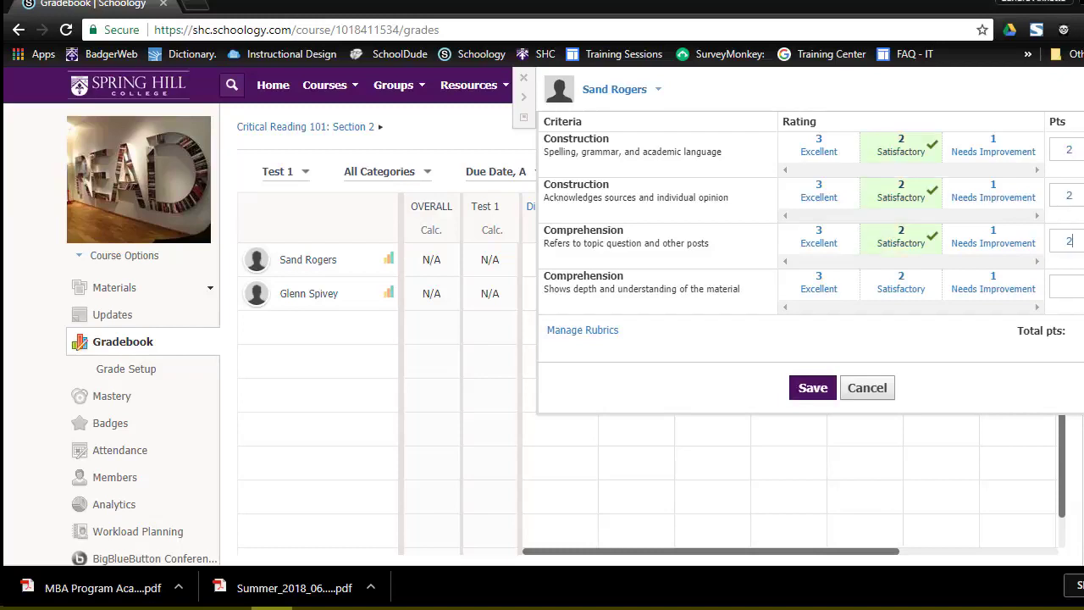
click(1073, 285)
text(2)
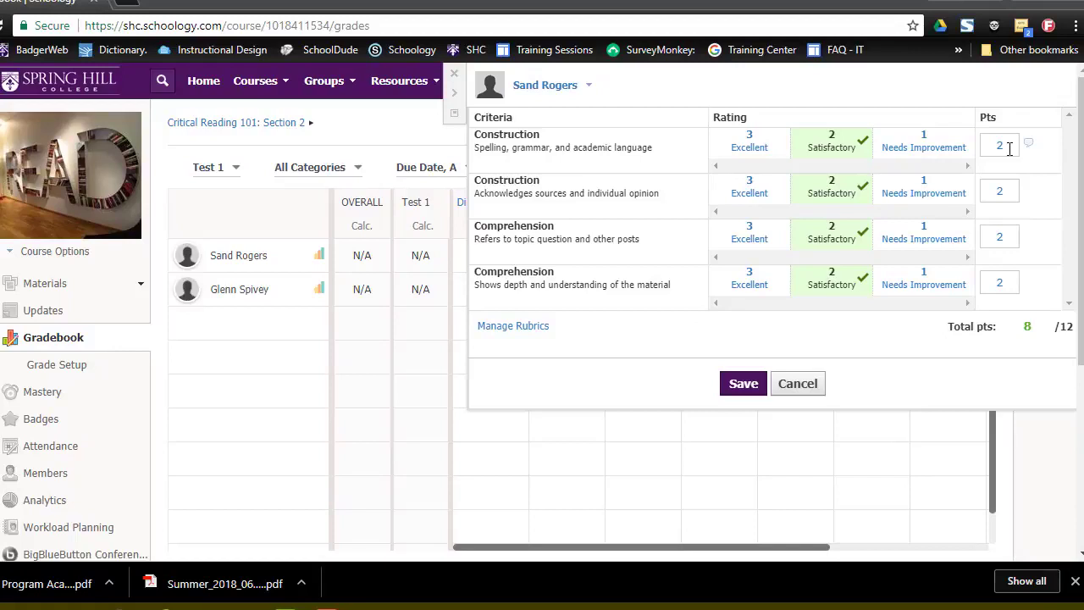
Step: Try out a comment on the "Refers to topic question and other posts" criterion, and clear it again
click(1029, 236)
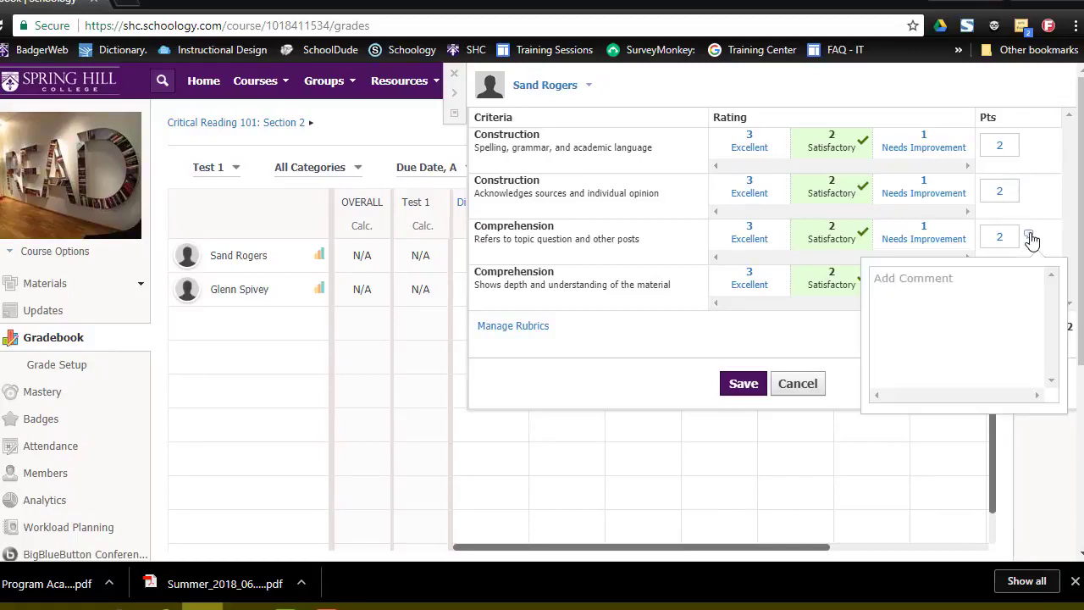
click(972, 279)
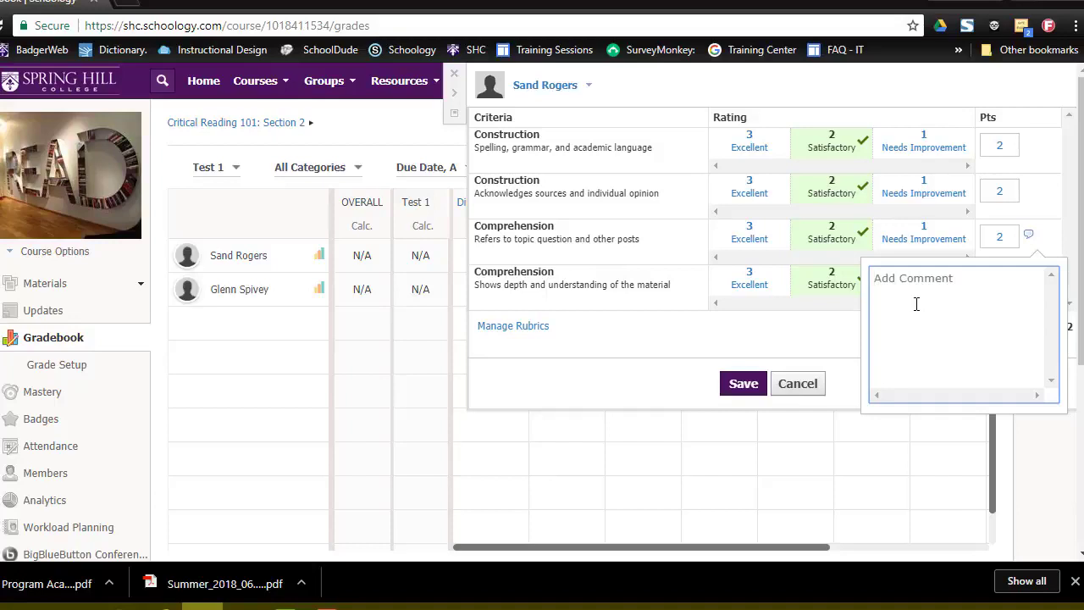
text(Addd...)
key(BackSpace)
key(BackSpace)
key(BackSpace)
key(BackSpace)
click(831, 339)
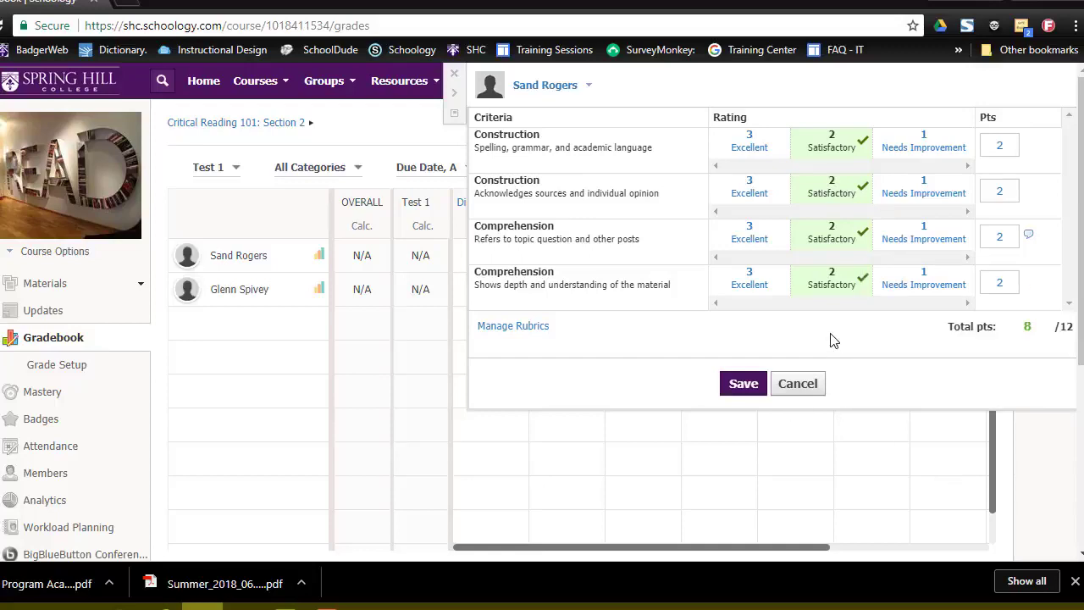
Step: Save the rubric scores and view the grade comment box for the first student's discussion grade, leaving it empty
click(740, 387)
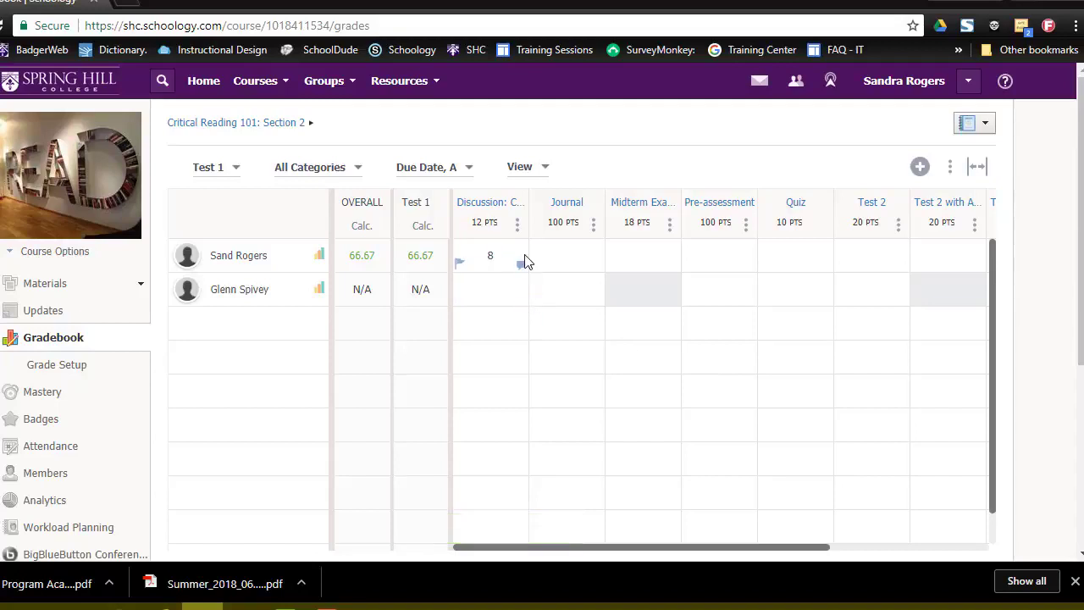
click(521, 267)
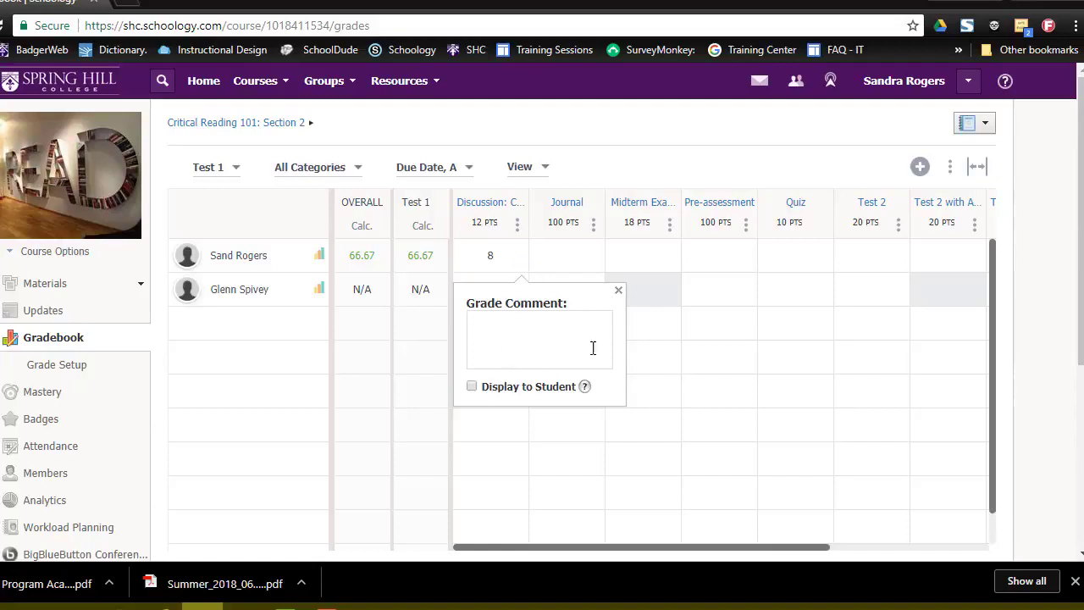
click(618, 292)
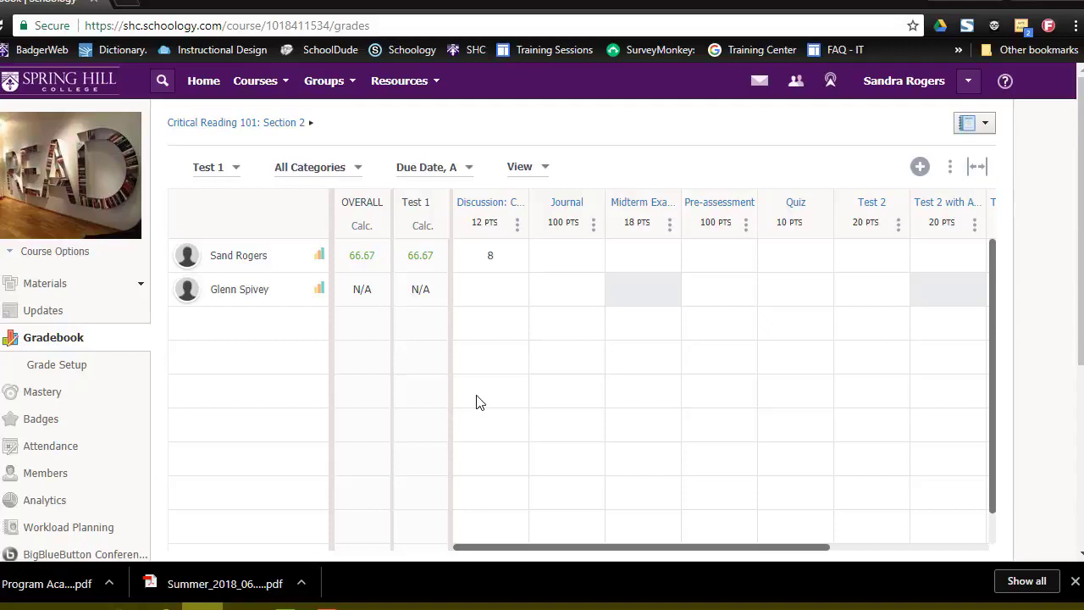
Step: Review the drop-lowest options of the Participation category in Grade Setup and save the category with 0 dropped
click(41, 373)
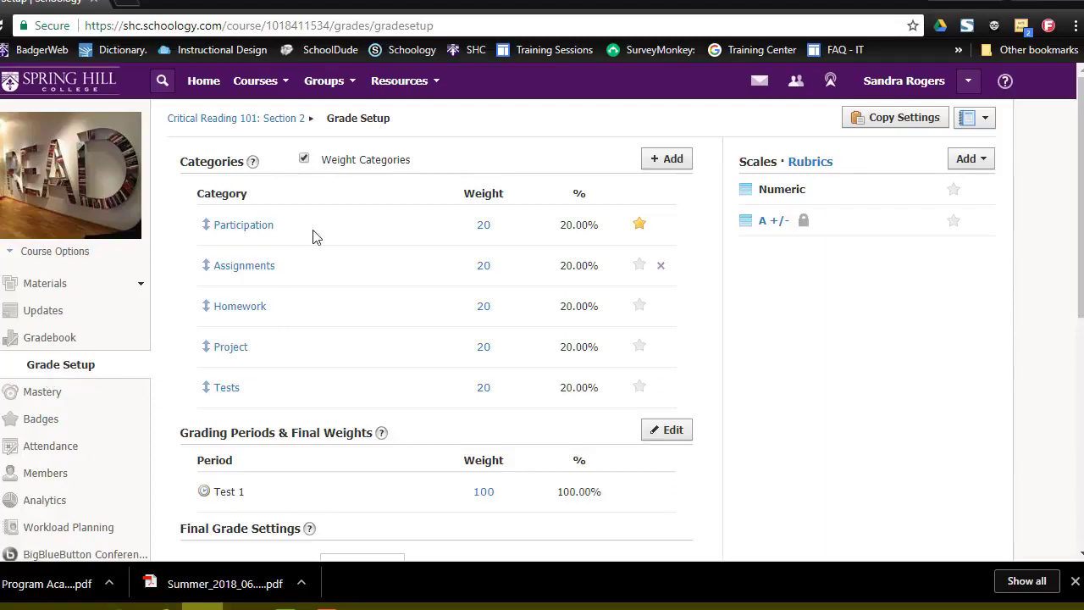
click(232, 226)
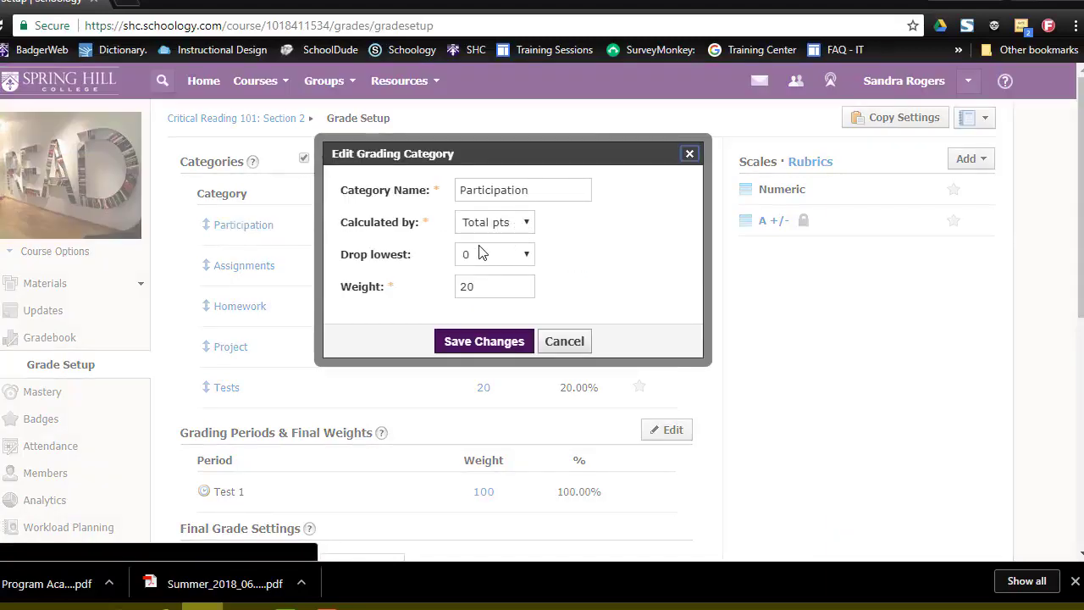
click(527, 256)
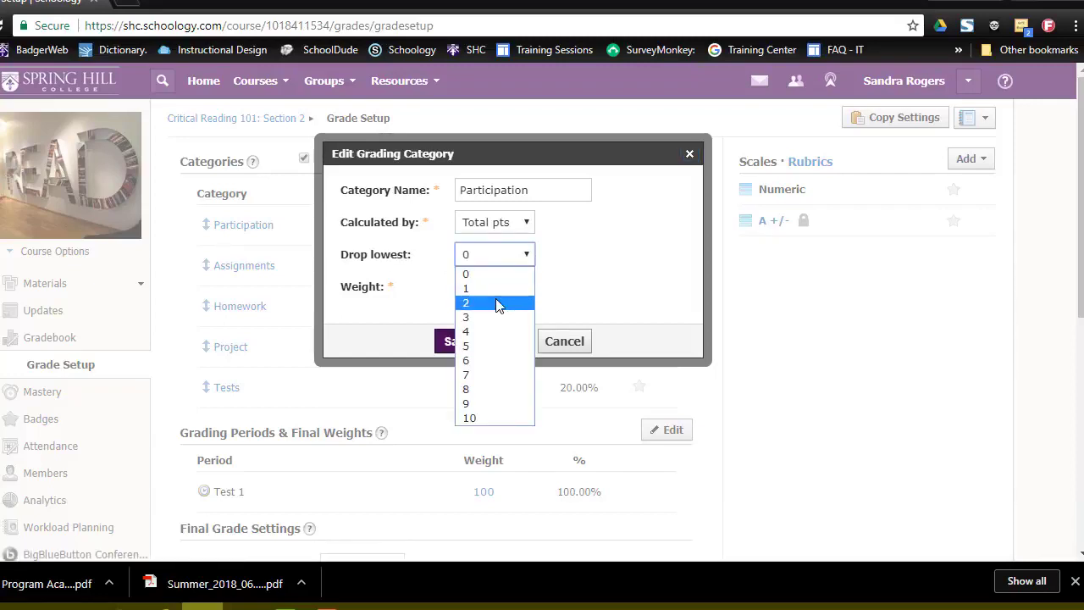
click(568, 245)
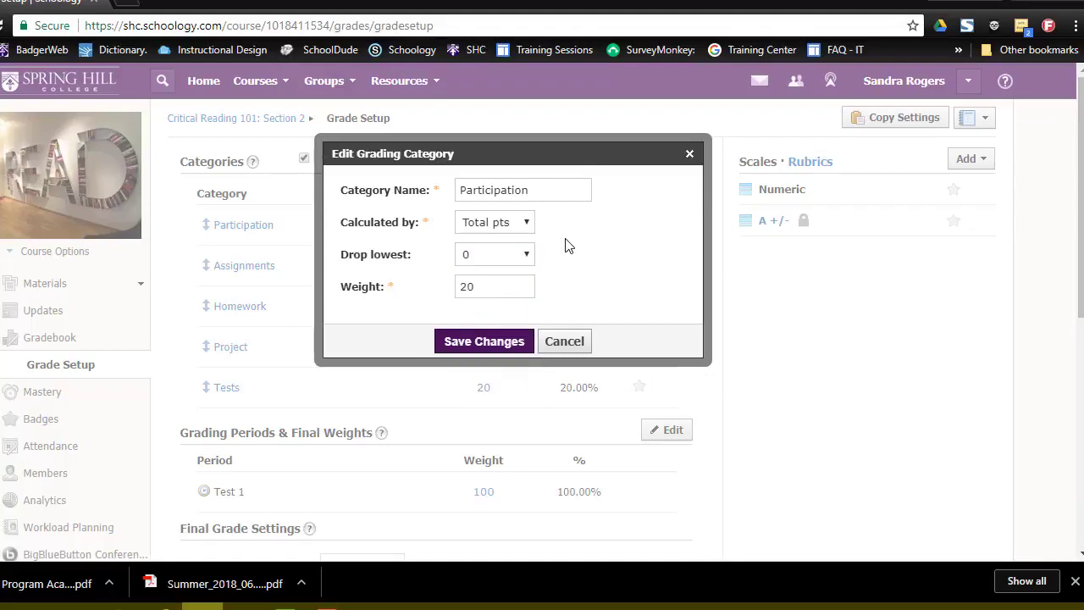
click(468, 345)
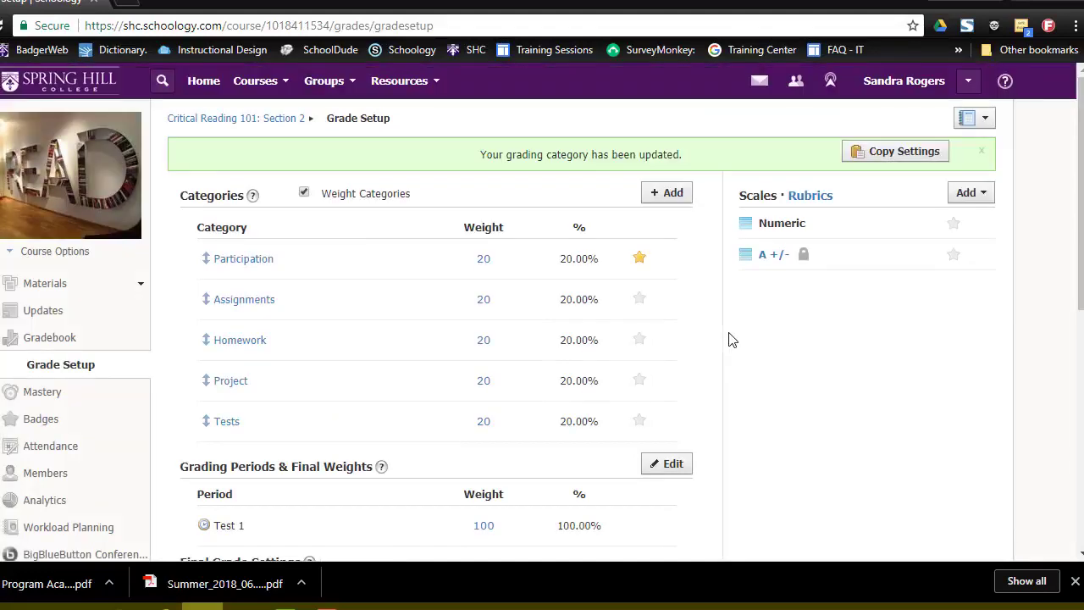
Step: Leave Grade Setup and go back to the course's gradebook
scroll(728, 340, down, 1)
scroll(729, 339, up, 1)
click(55, 339)
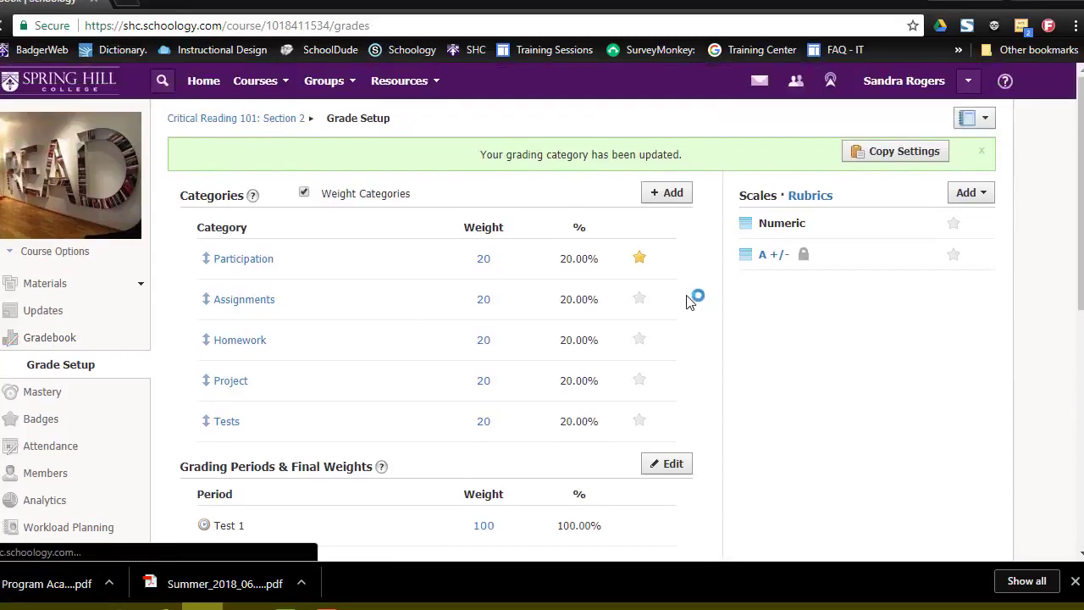